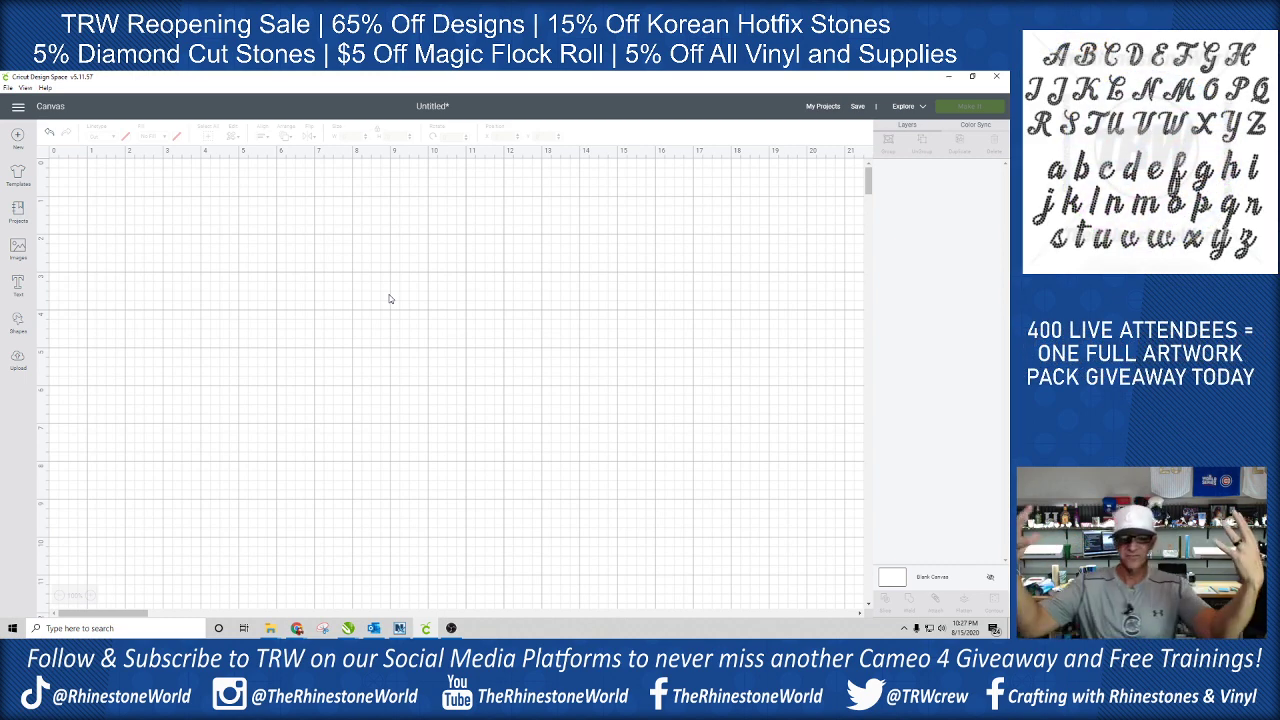
Insert the recently uploaded image of two side-by-side baseball rhinestone templates onto the canvas
{"action": "left_click", "coordinate": [17, 360]}
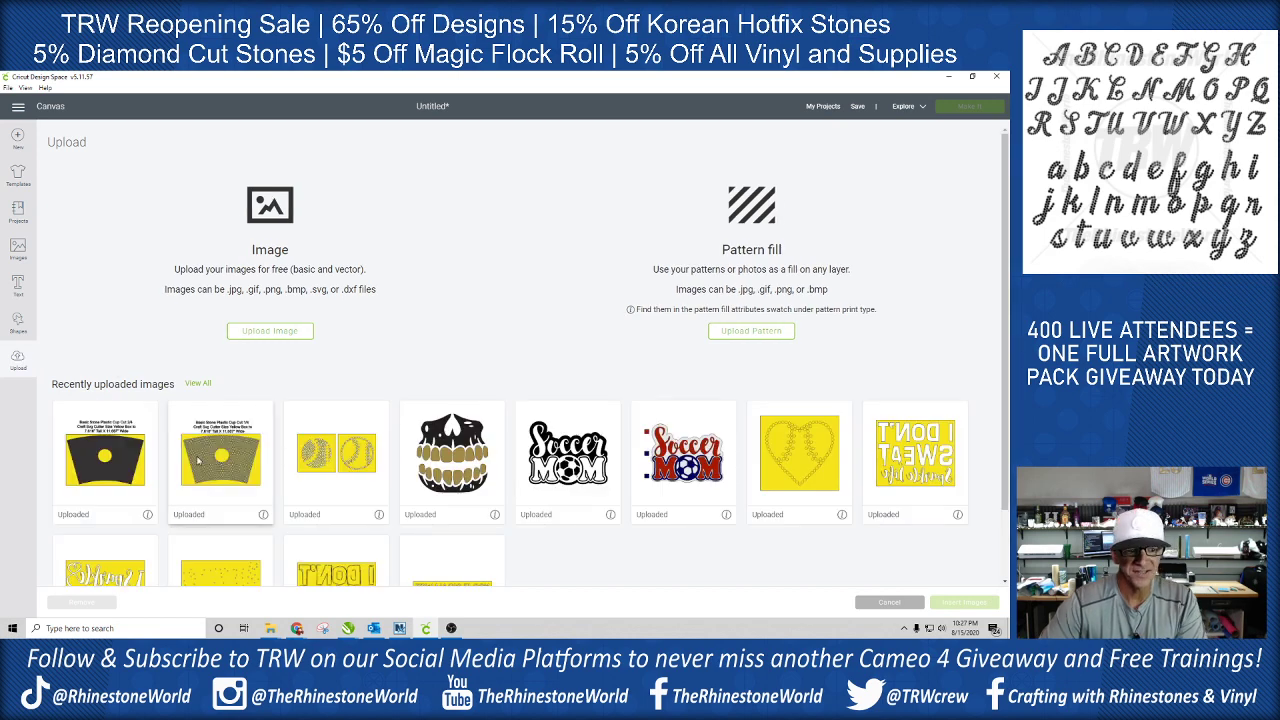
{"action": "left_click", "coordinate": [340, 458]}
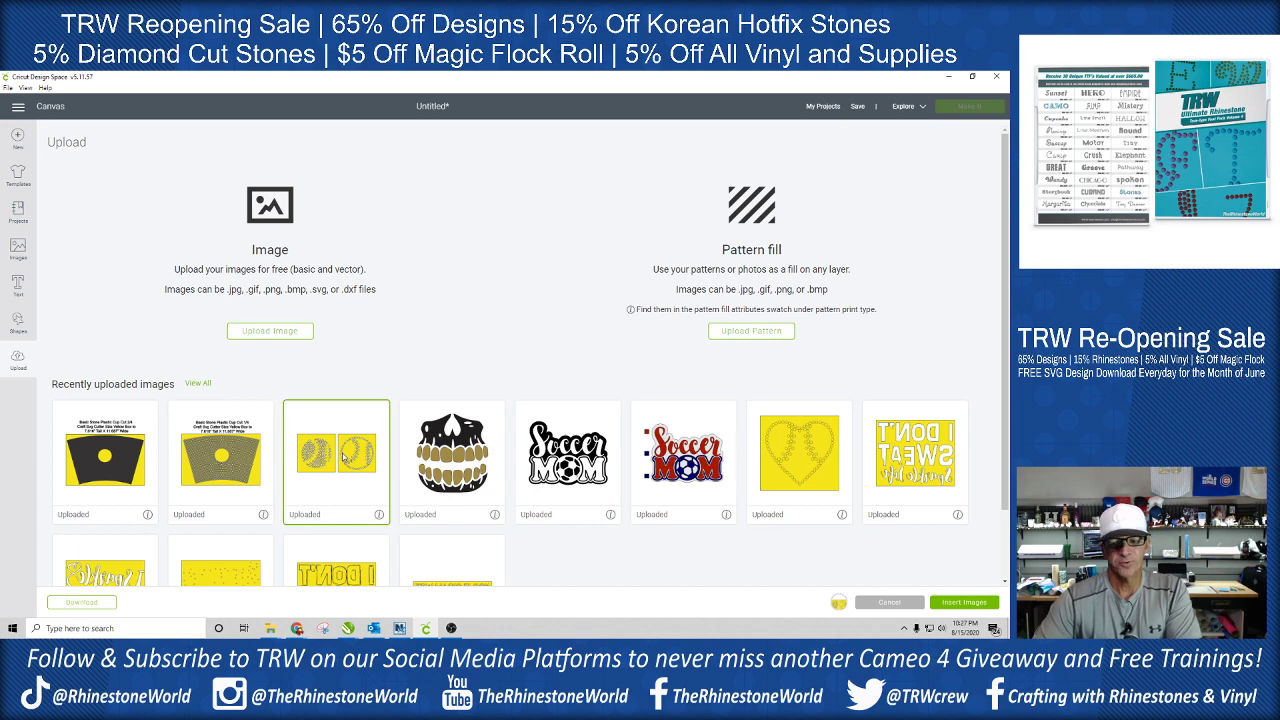
{"action": "left_click", "coordinate": [963, 603]}
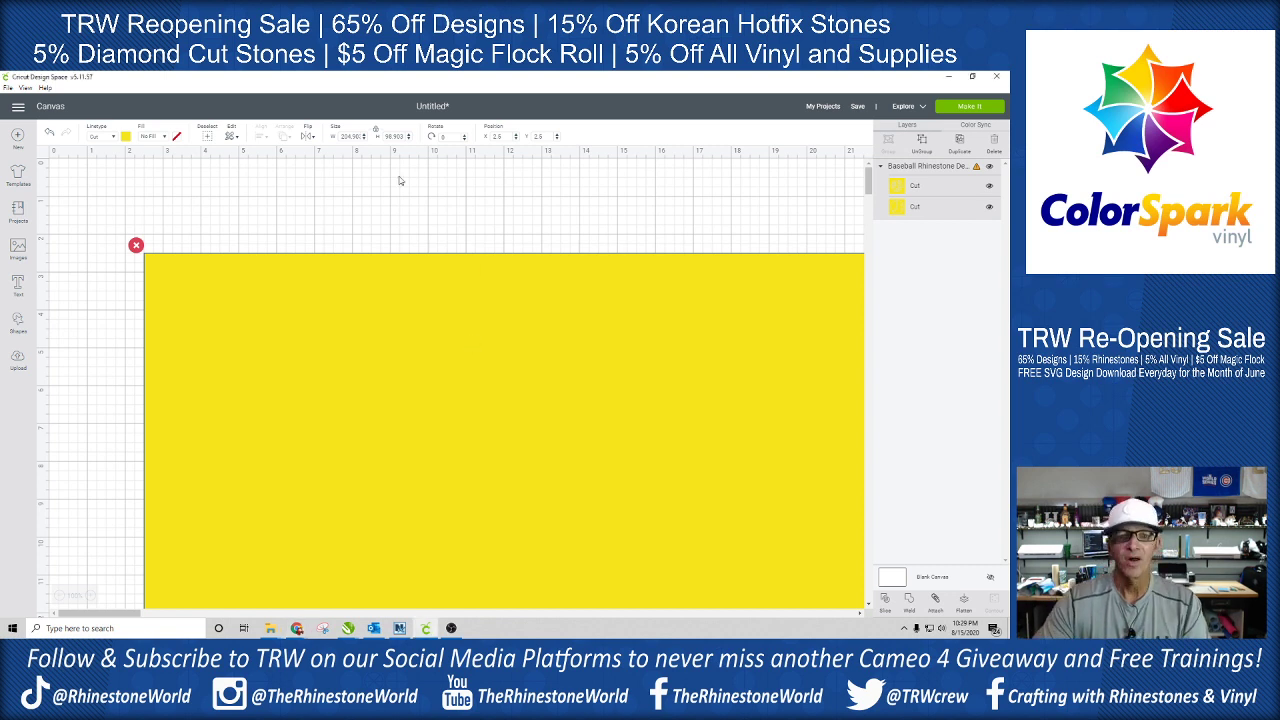
Set the baseball design's width to 8 inches and reposition it in the upper part of the canvas
{"action": "left_click", "coordinate": [340, 135]}
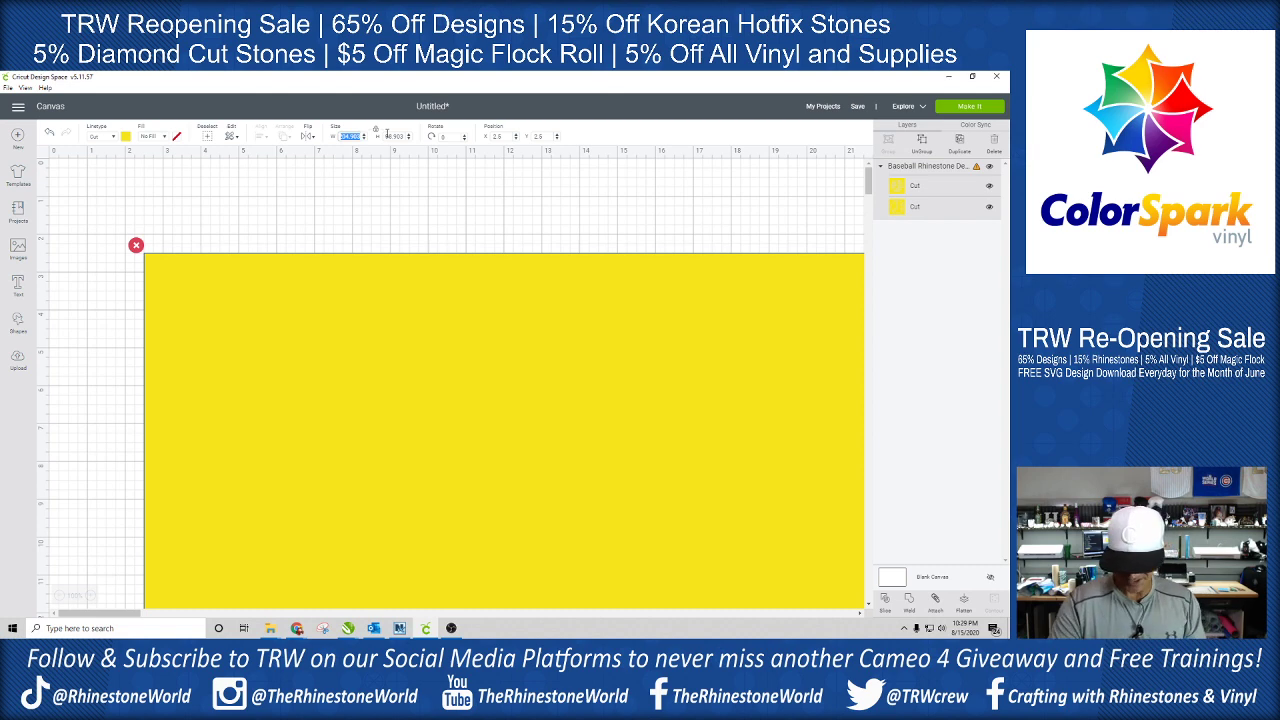
{"action": "type", "text": "8"}
{"action": "key", "text": "Return"}
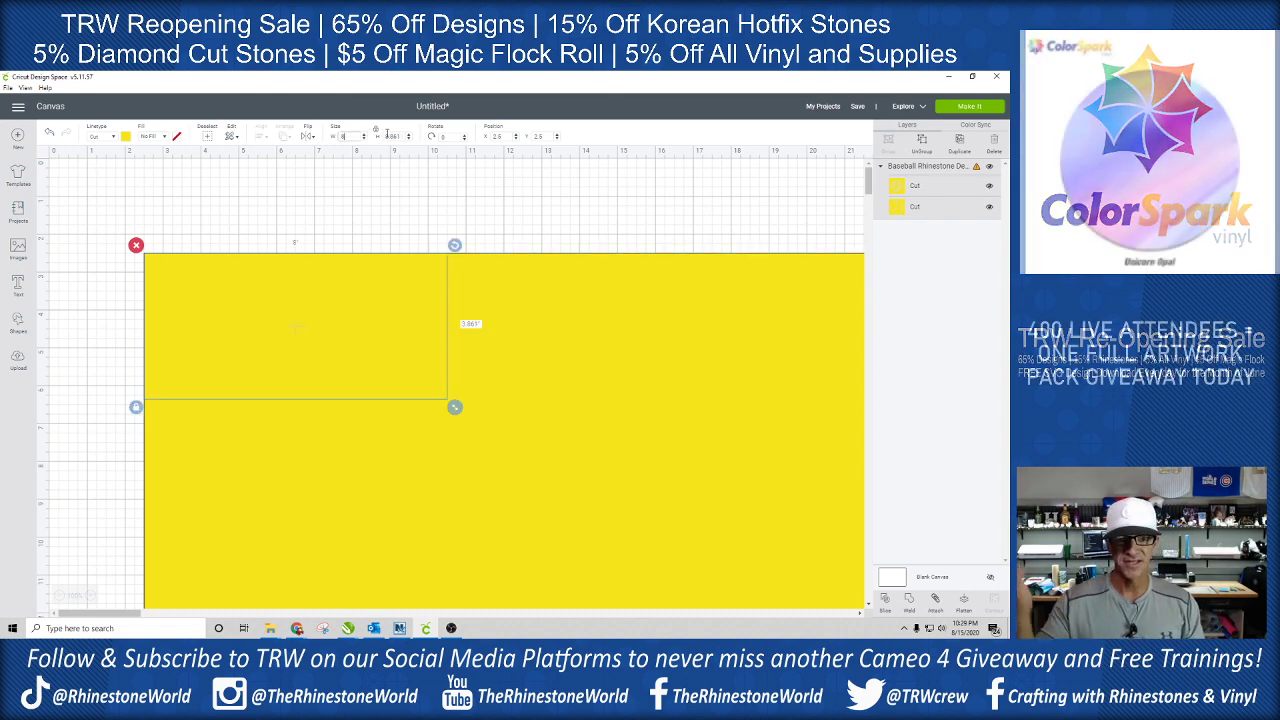
{"action": "left_click_drag", "start_coordinate": [337, 303], "coordinate": [409, 261]}
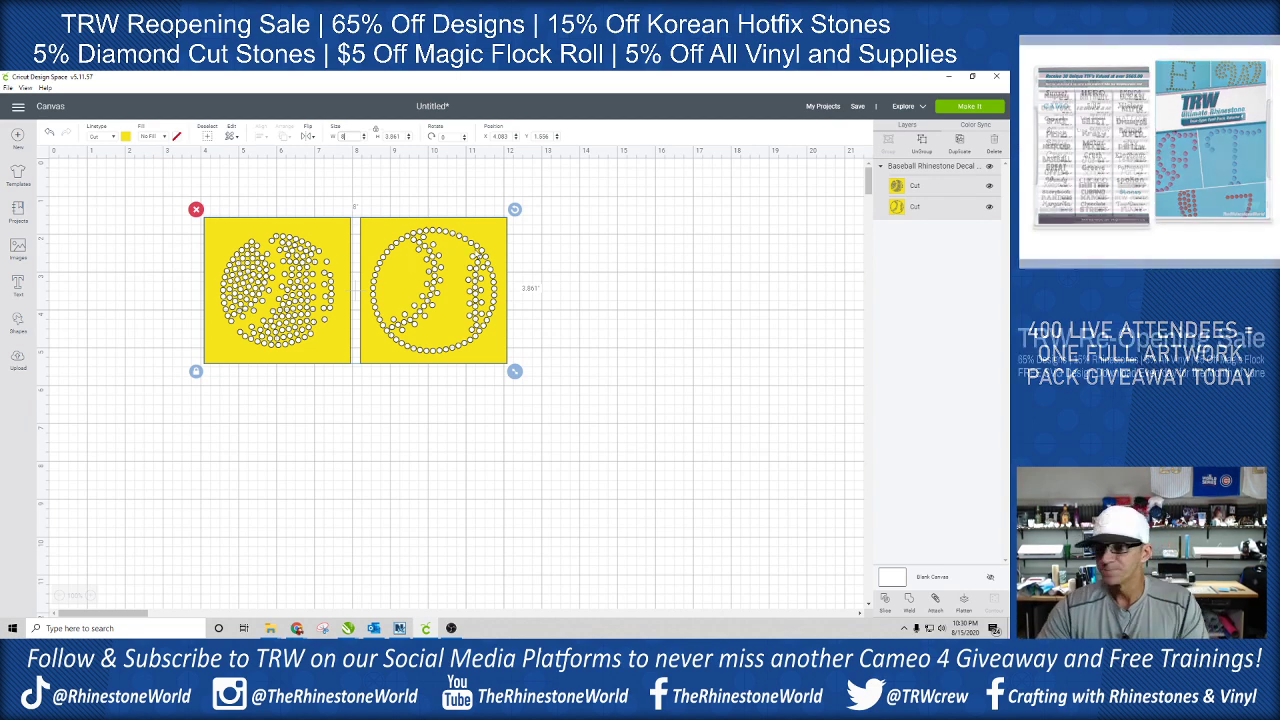
{"action": "mouse_move", "coordinate": [437, 288]}
{"action": "left_mouse_down"}
{"action": "mouse_move", "coordinate": [490, 319]}
{"action": "mouse_move", "coordinate": [467, 311]}
{"action": "mouse_move", "coordinate": [450, 273]}
{"action": "left_mouse_up"}
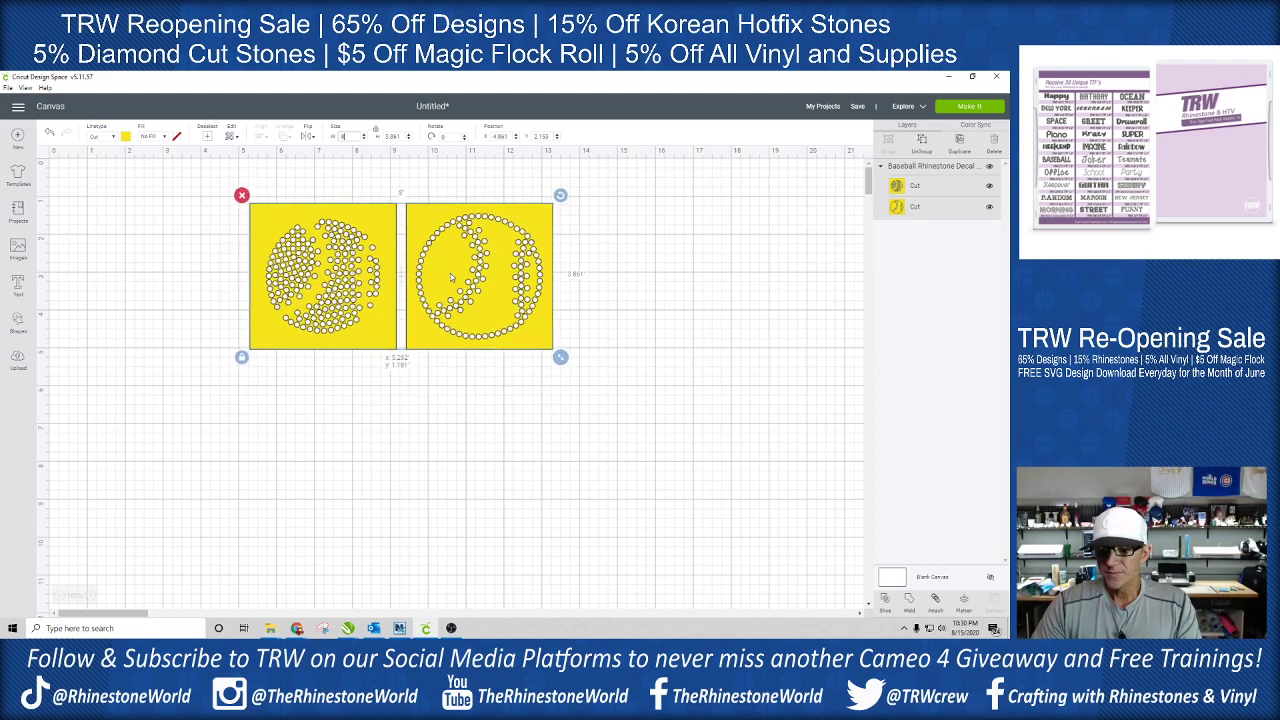
Weld the baseball design and hide all of its contours except a single rhinestone circle
{"action": "left_click", "coordinate": [909, 599]}
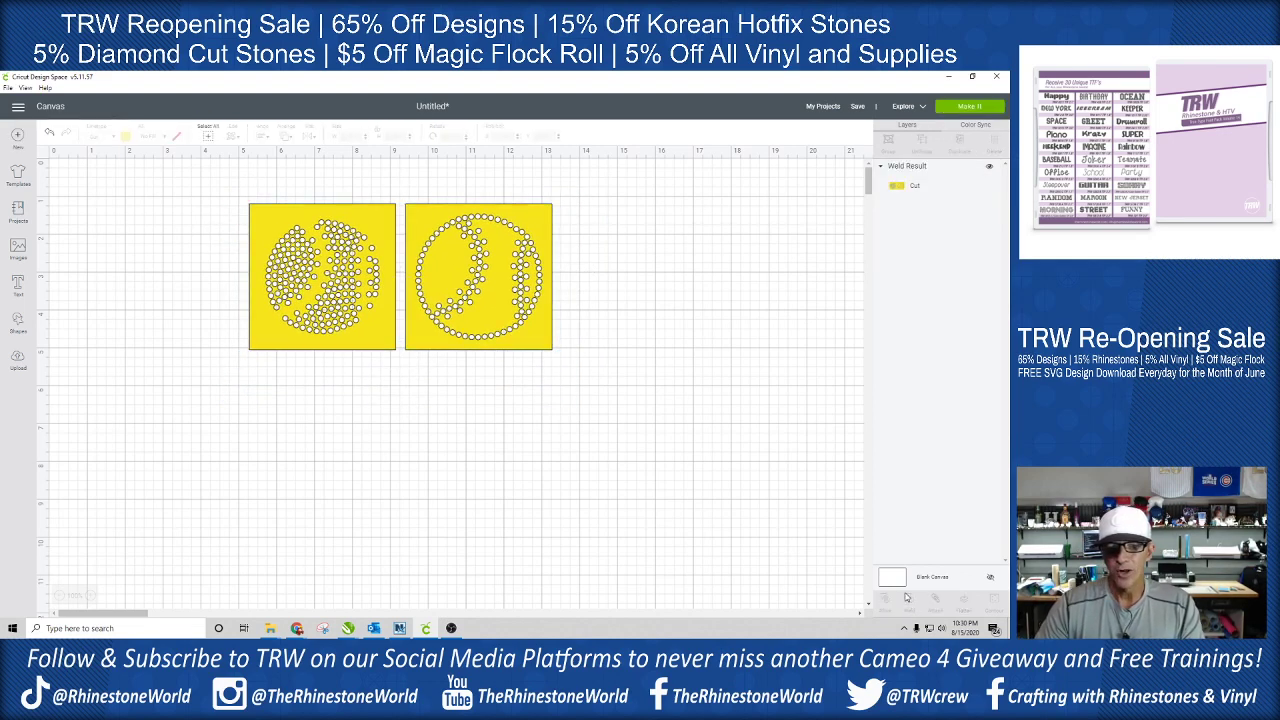
{"action": "mouse_move", "coordinate": [522, 309]}
{"action": "left_mouse_down"}
{"action": "mouse_move", "coordinate": [512, 300]}
{"action": "mouse_move", "coordinate": [508, 318]}
{"action": "left_mouse_up"}
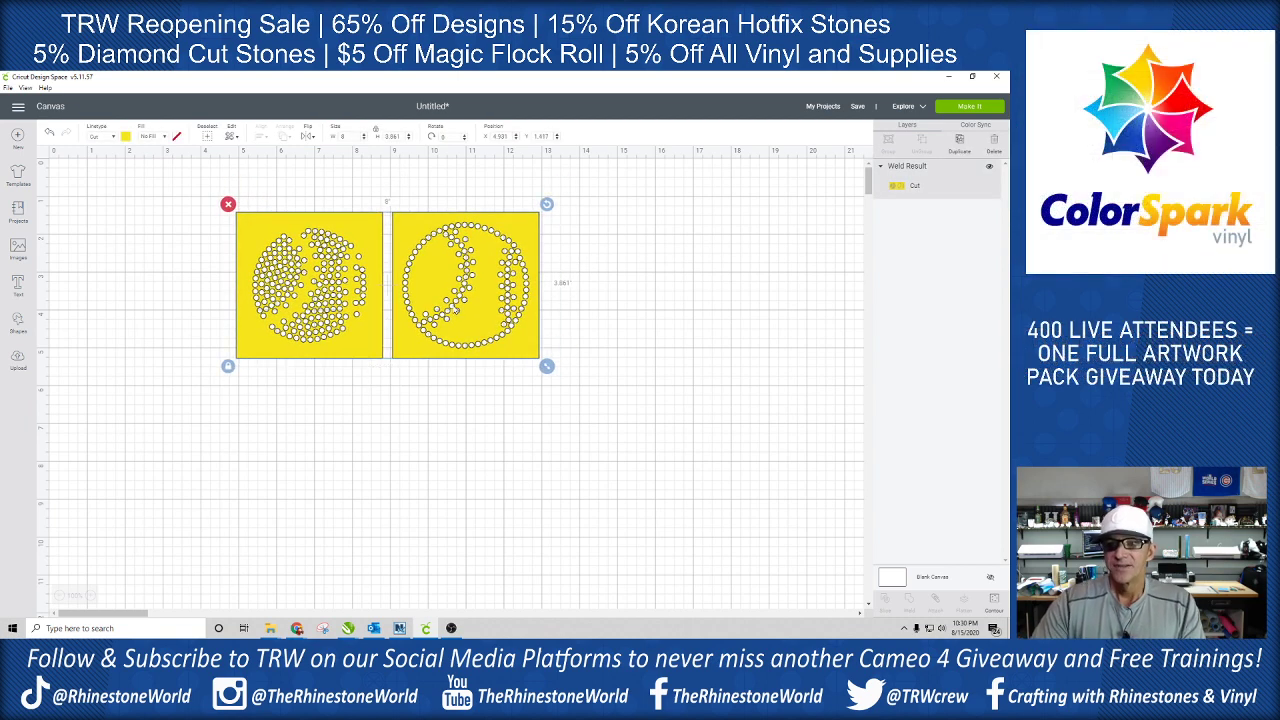
{"action": "left_click", "coordinate": [994, 604]}
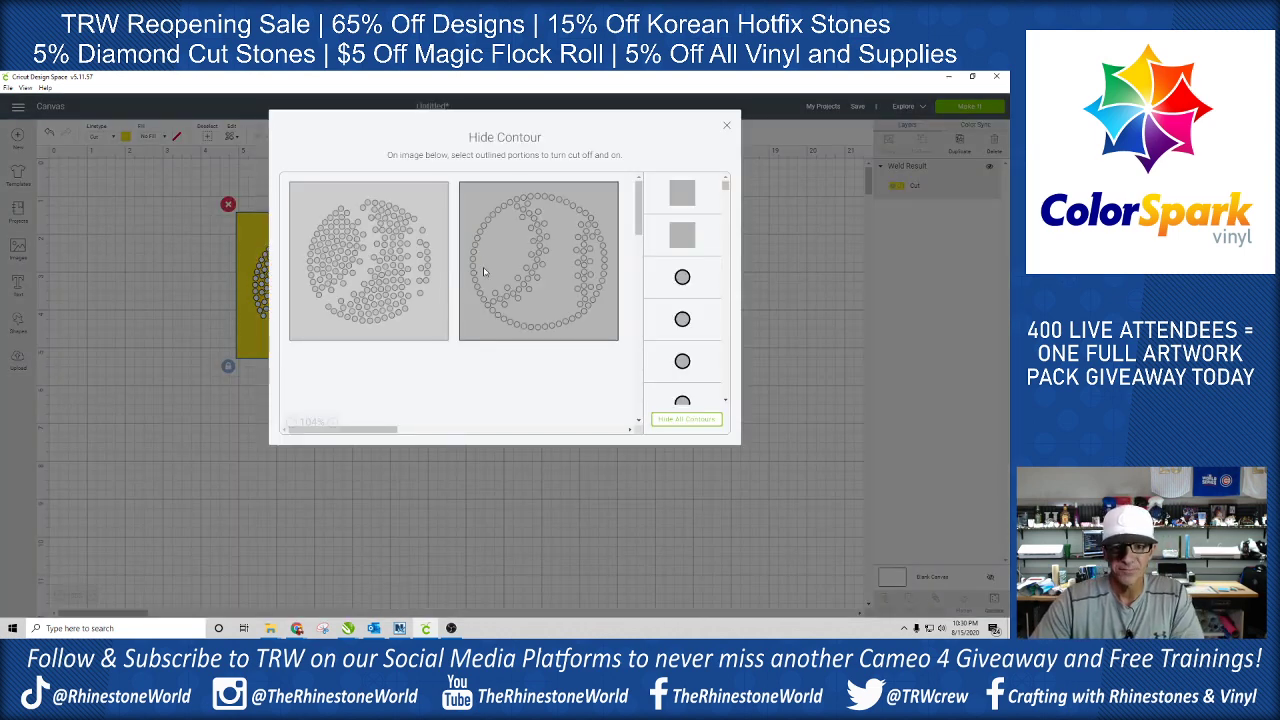
{"action": "left_click", "coordinate": [689, 421]}
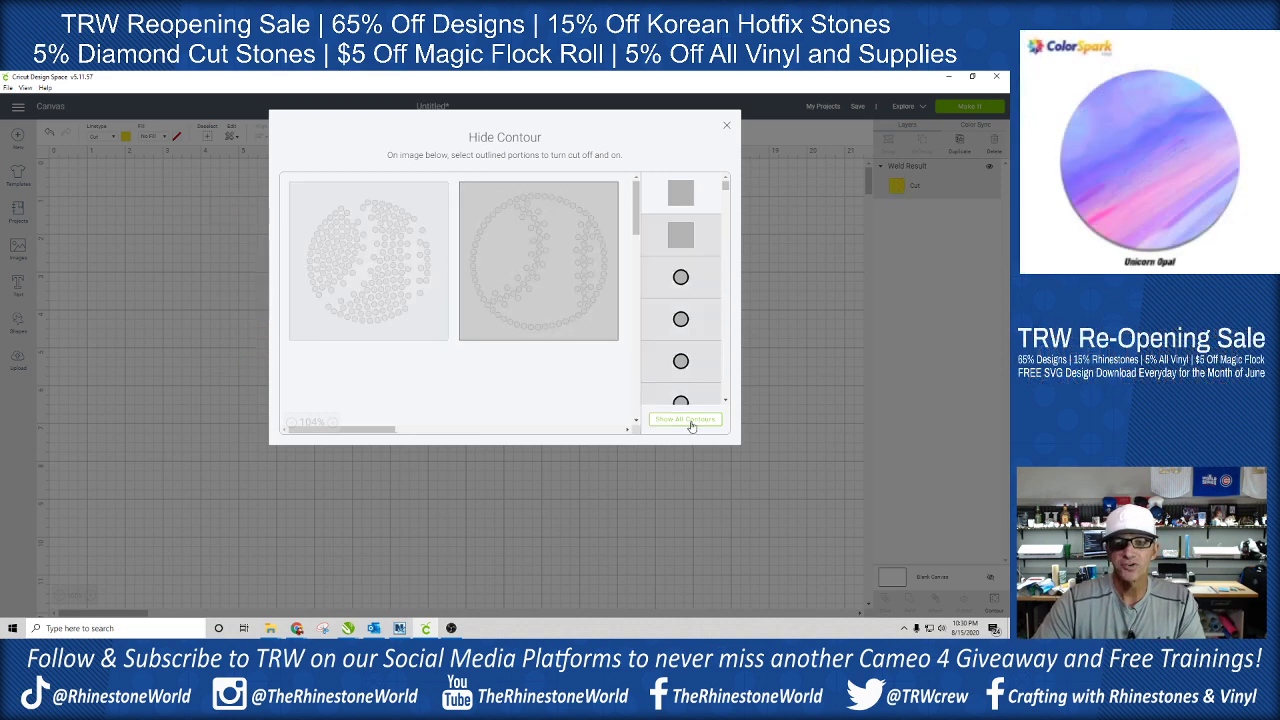
{"action": "left_click", "coordinate": [682, 280]}
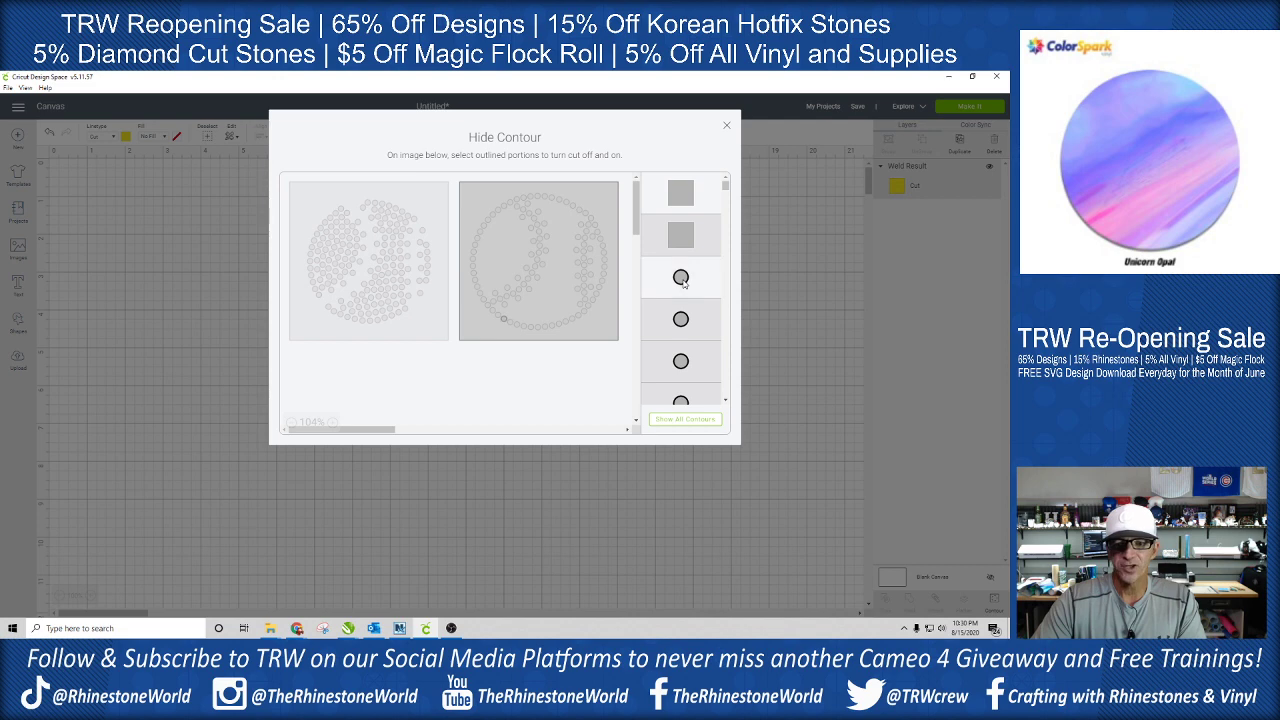
{"action": "left_click", "coordinate": [678, 194]}
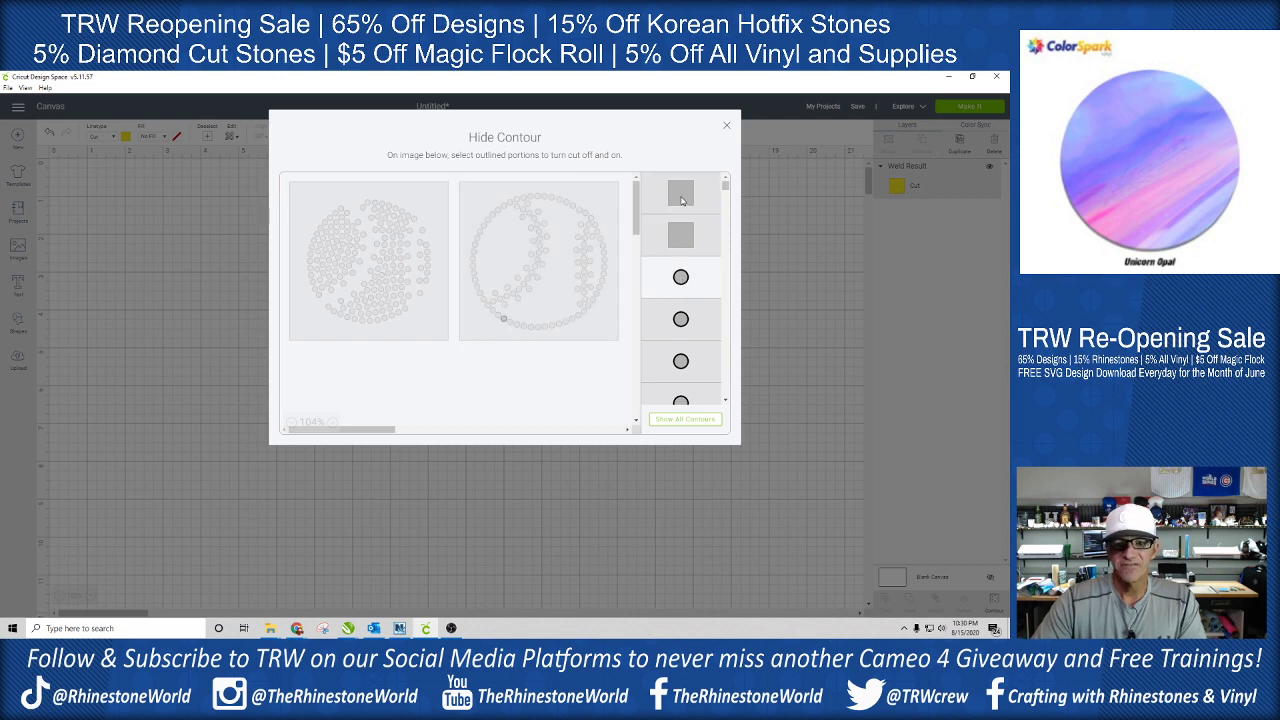
{"action": "left_click", "coordinate": [727, 125]}
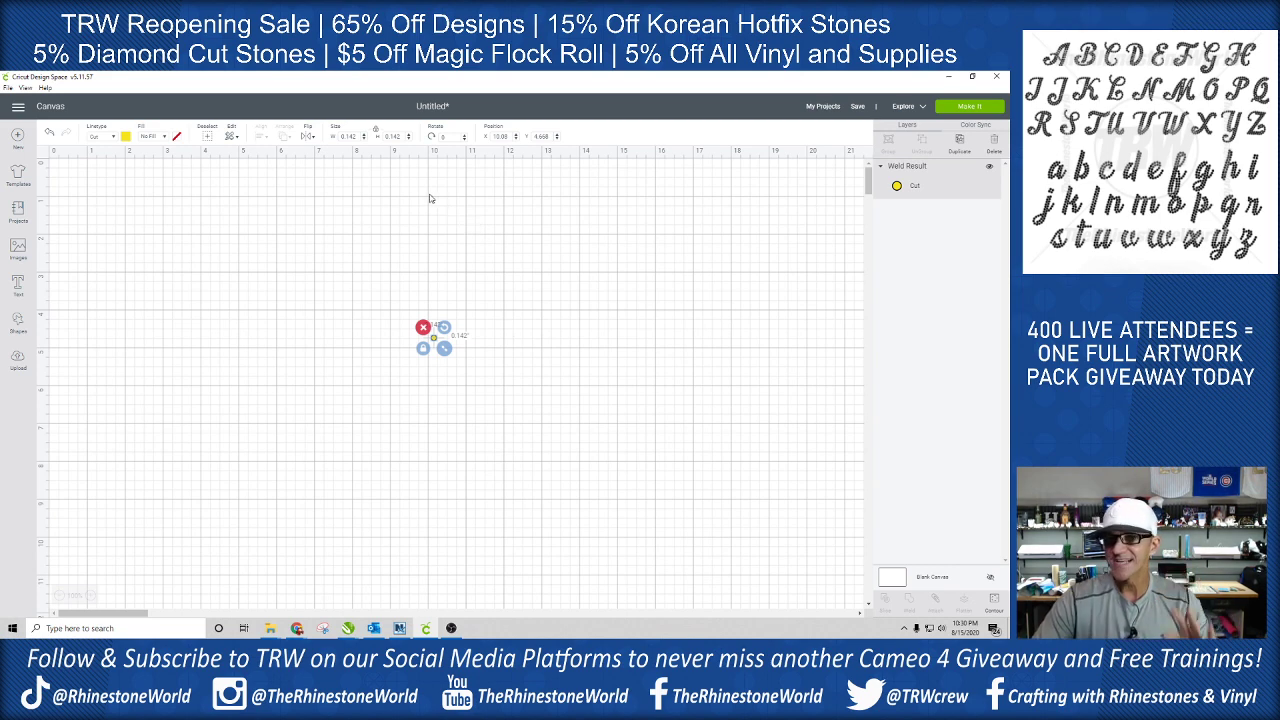
Set the single circle's width to 0.135 inches and show all contours of the baseball design again
{"action": "left_click", "coordinate": [352, 136]}
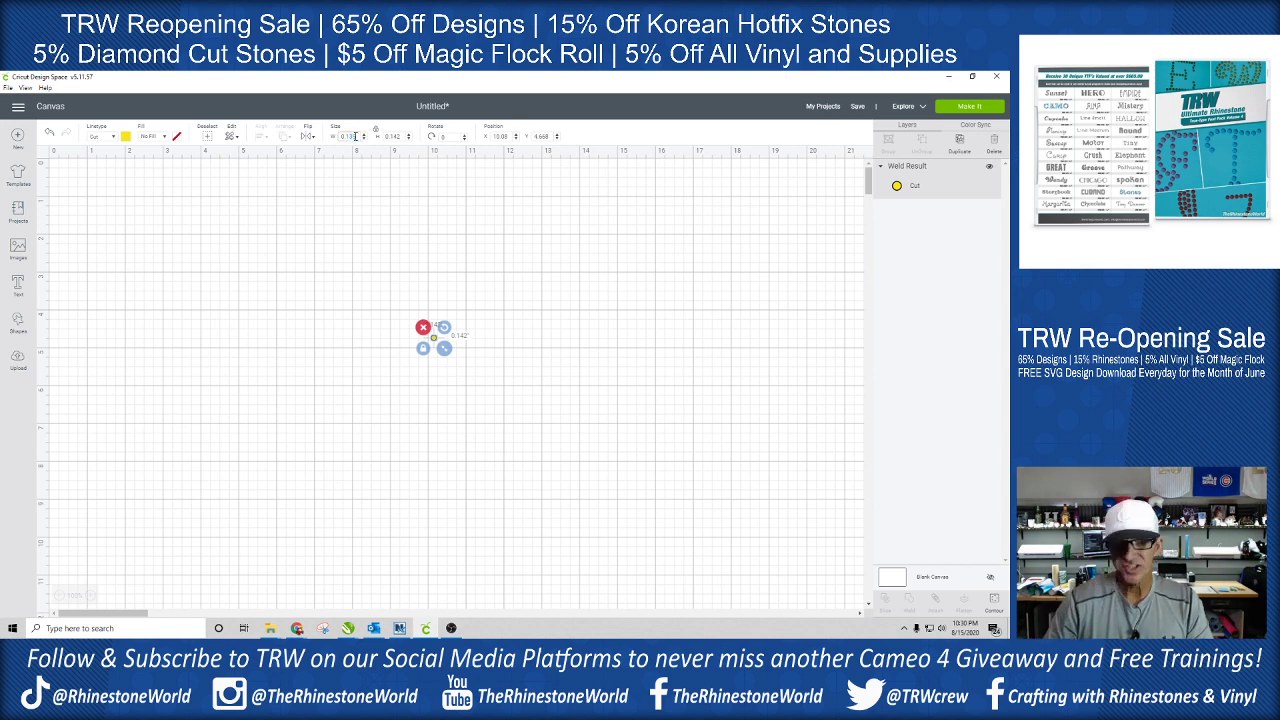
{"action": "type", "text": "3"}
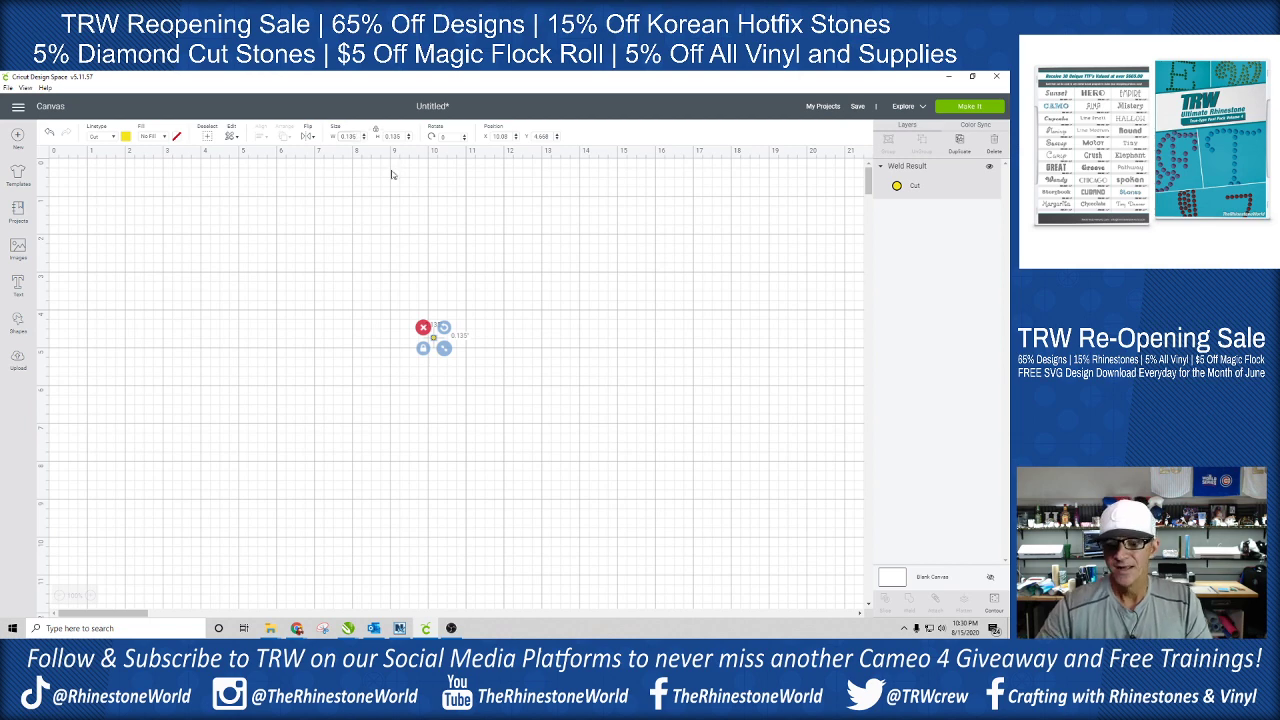
{"action": "left_click", "coordinate": [994, 603]}
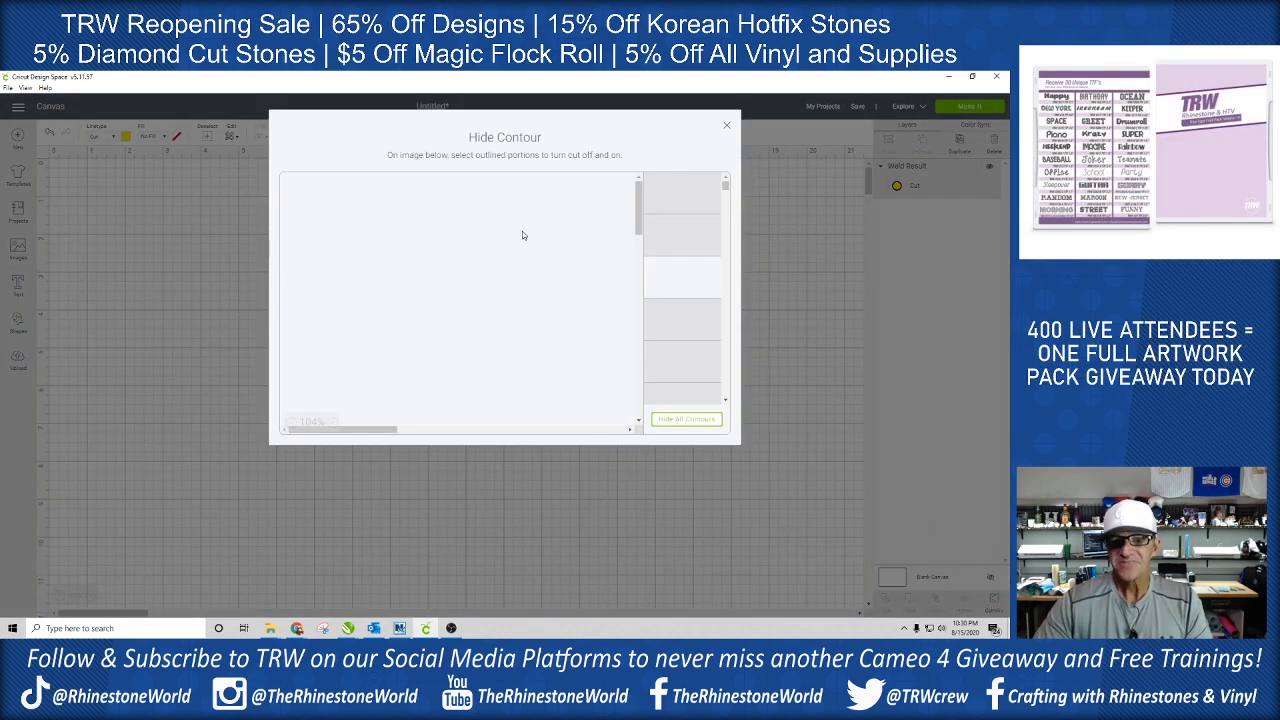
{"action": "left_click", "coordinate": [686, 419]}
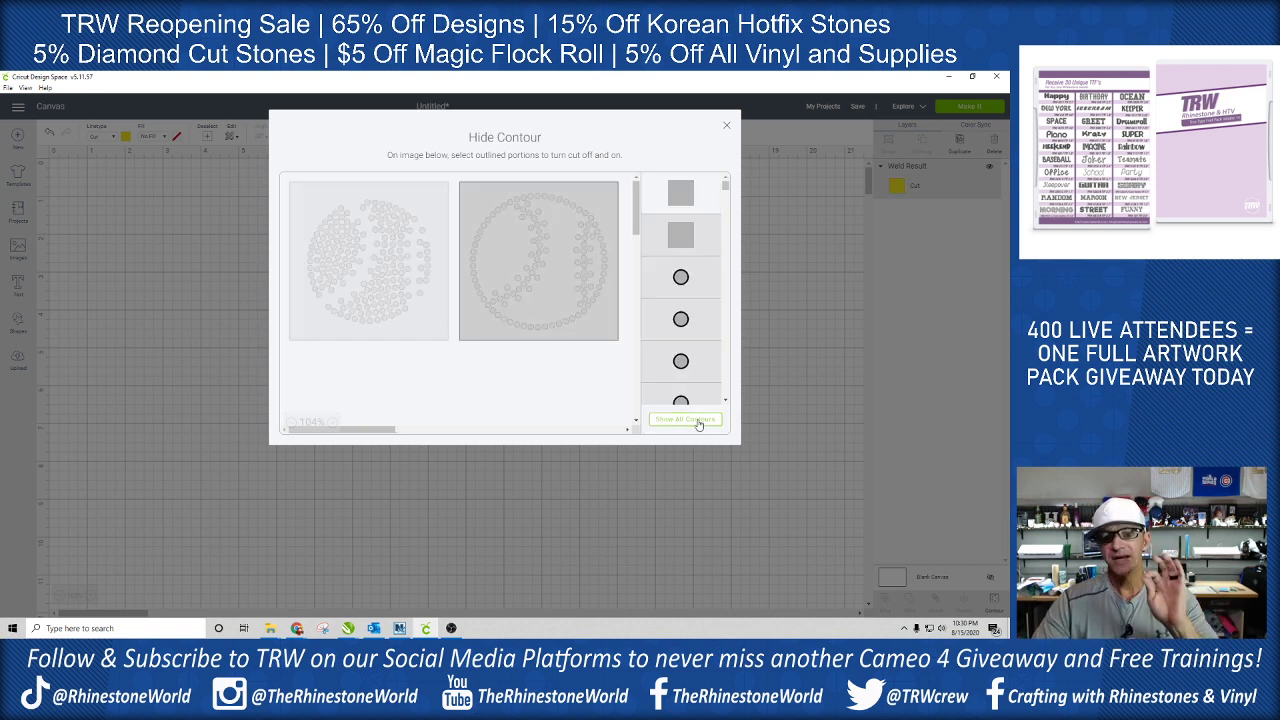
{"action": "left_click", "coordinate": [698, 421]}
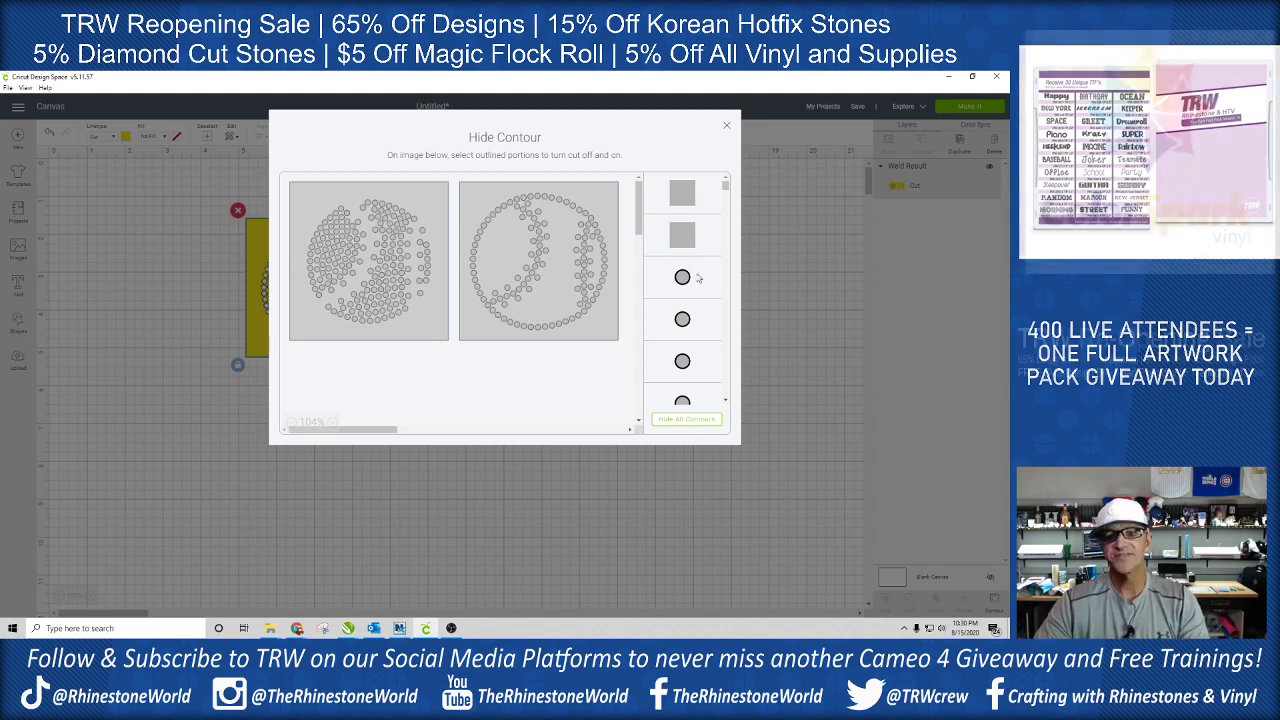
{"action": "left_click", "coordinate": [728, 130]}
{"action": "left_click", "coordinate": [624, 321]}
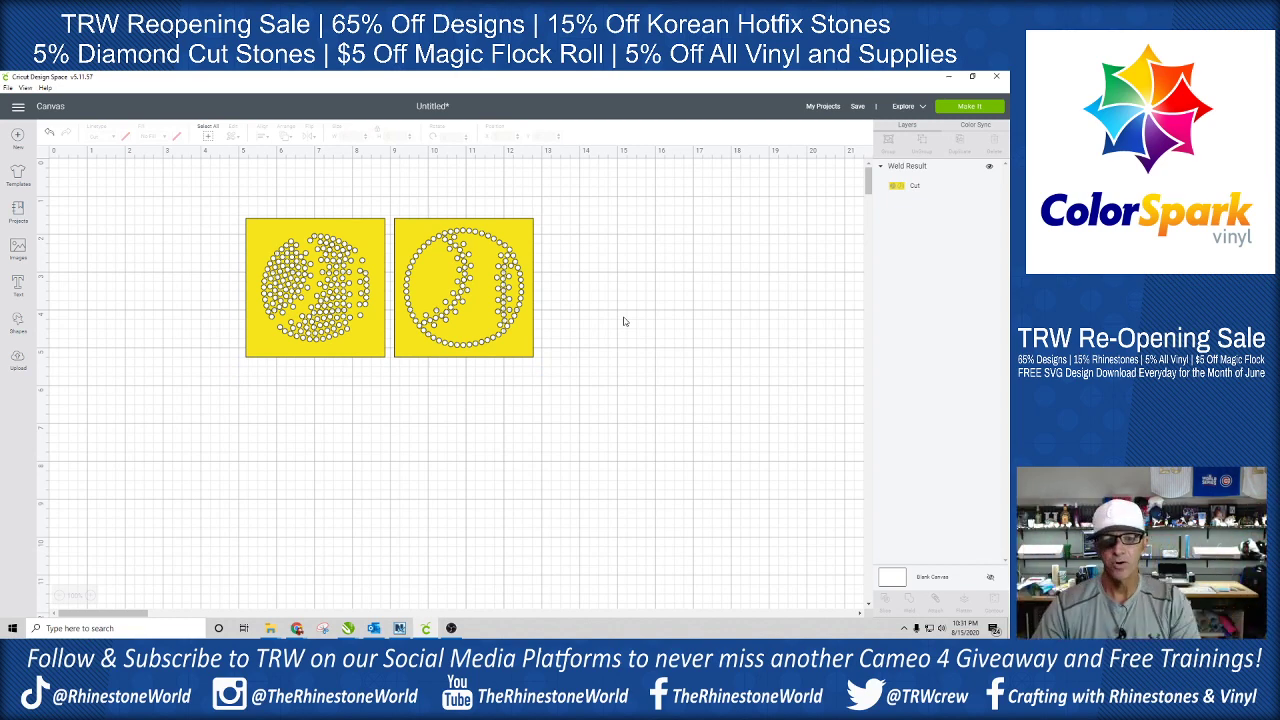
Delete the welded baseball design from the canvas
{"action": "left_click_drag", "start_coordinate": [596, 188], "coordinate": [163, 462]}
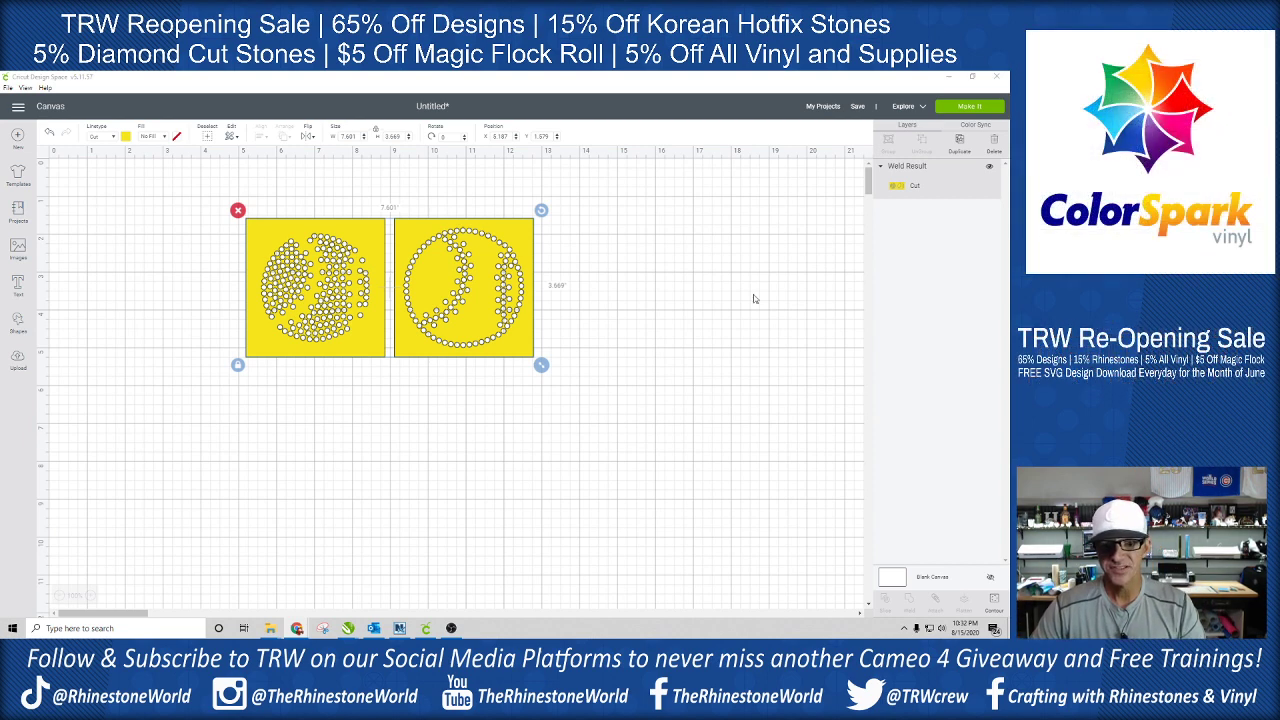
{"action": "left_click", "coordinate": [663, 236]}
{"action": "left_click_drag", "start_coordinate": [652, 220], "coordinate": [222, 410]}
{"action": "key", "text": "Delete"}
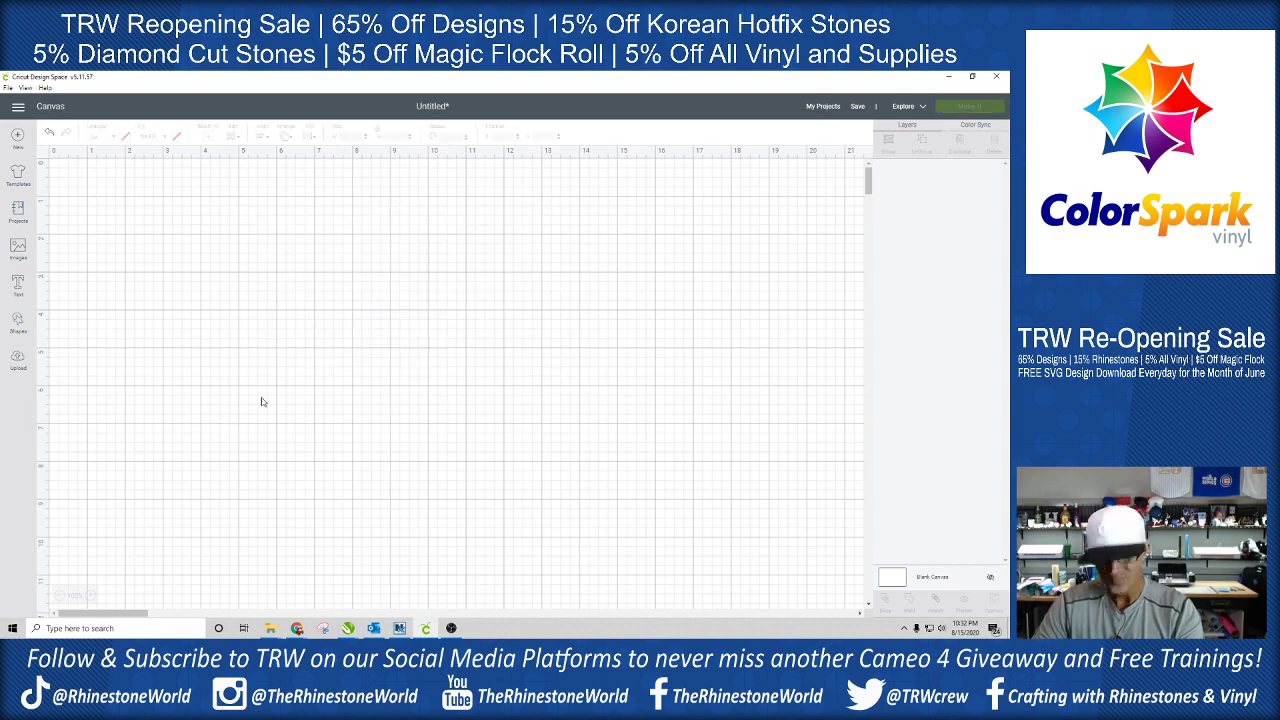
Add a text object reading "baseball" and move it up toward the middle of the canvas
{"action": "left_click", "coordinate": [18, 360]}
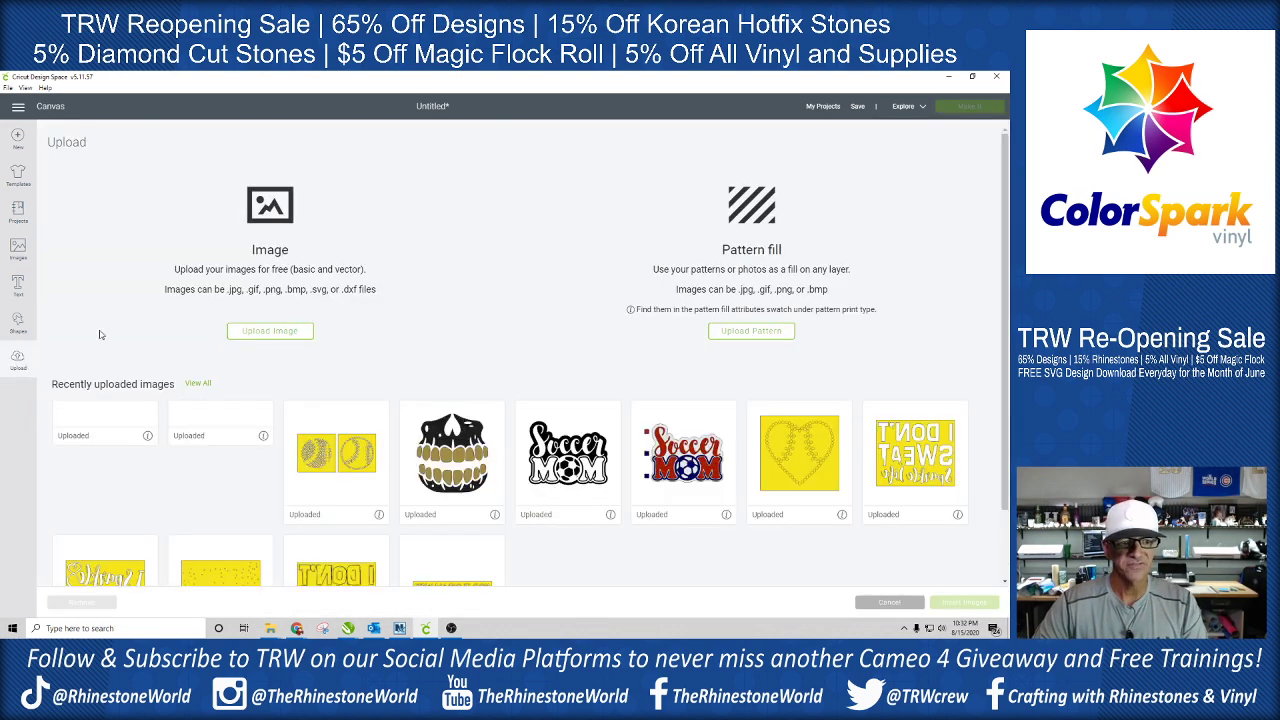
{"action": "left_click", "coordinate": [17, 286]}
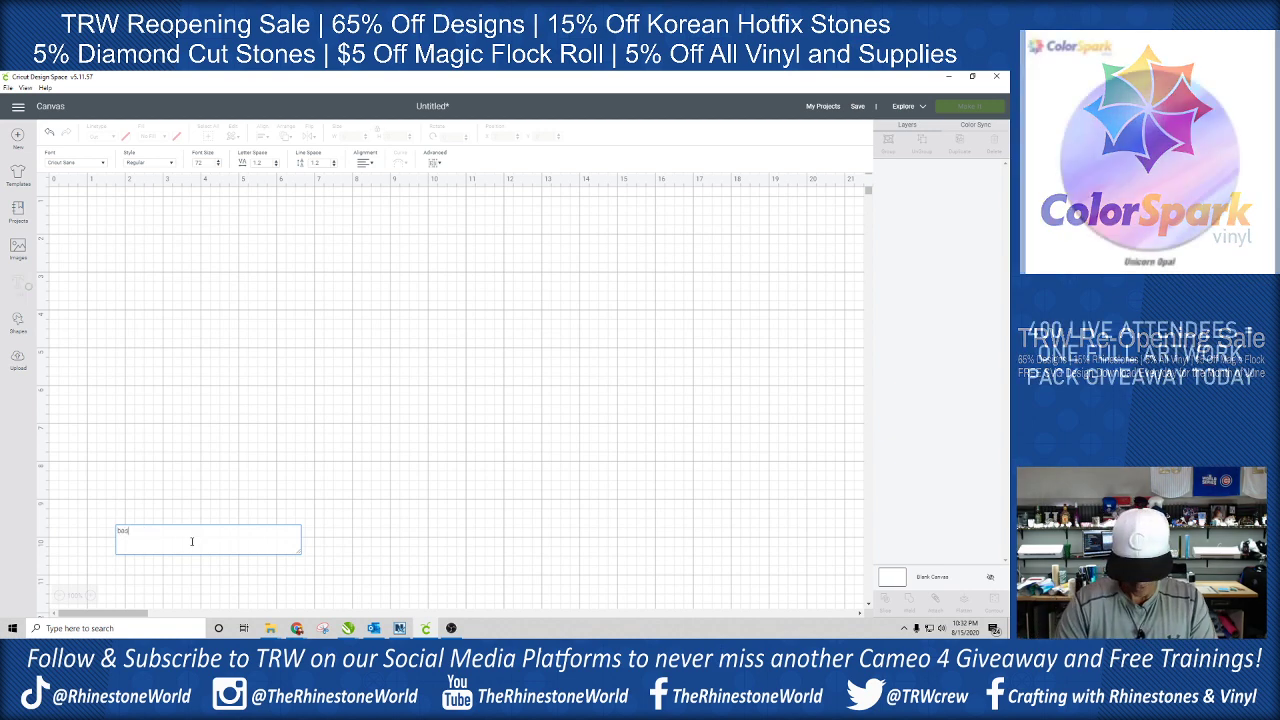
{"action": "type", "text": "baseball"}
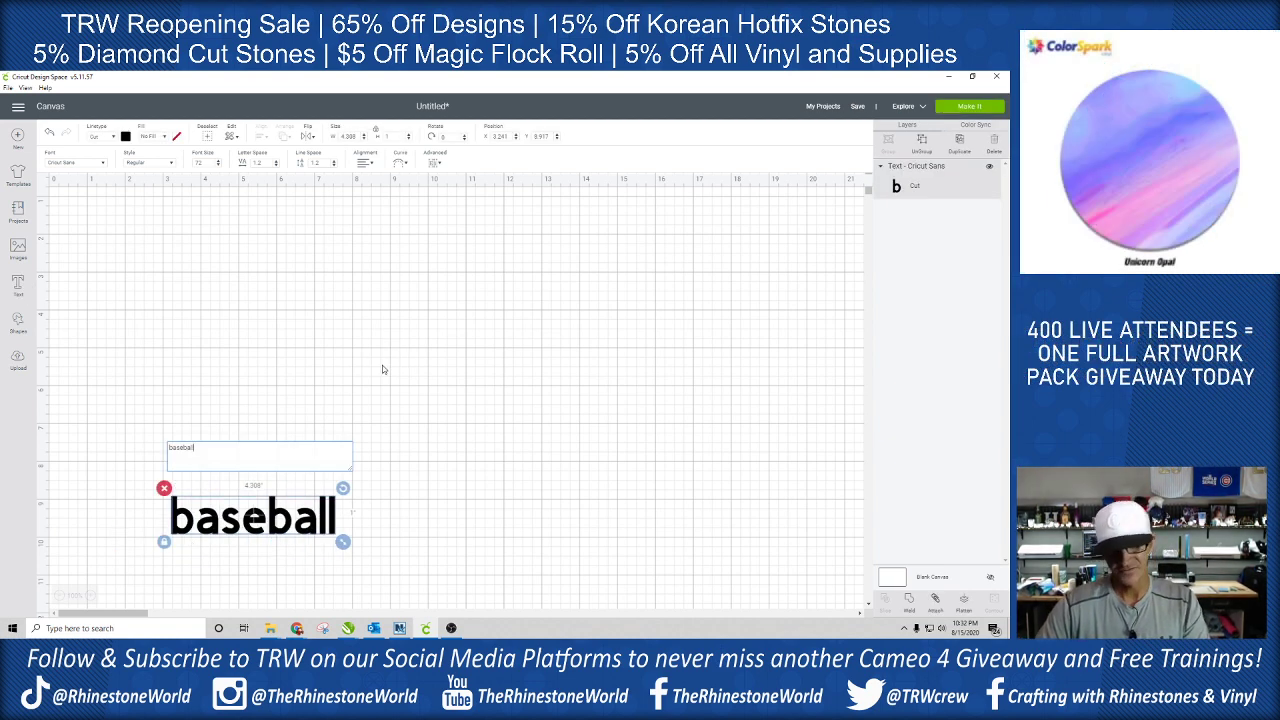
{"action": "left_click", "coordinate": [284, 473]}
{"action": "left_click_drag", "start_coordinate": [284, 515], "coordinate": [367, 359]}
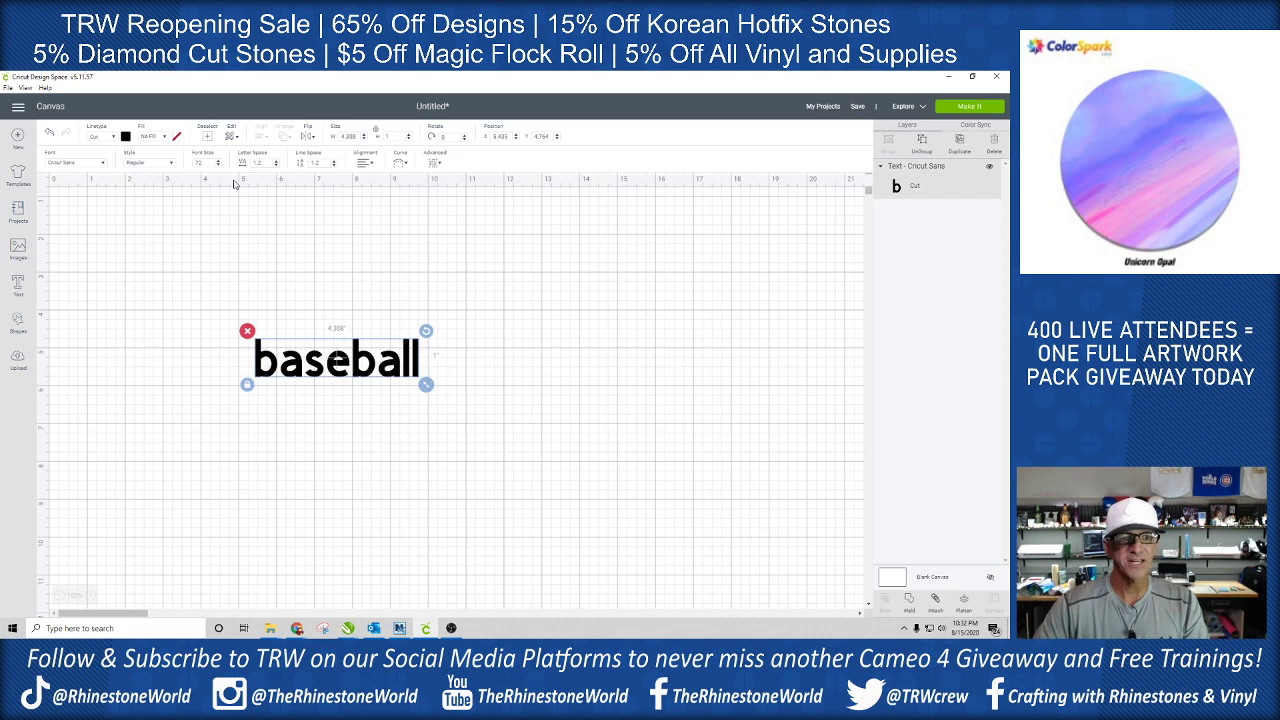
Search the fonts for "trw 130" and apply TRW 130 Super Small to the baseball text
{"action": "left_click", "coordinate": [86, 164]}
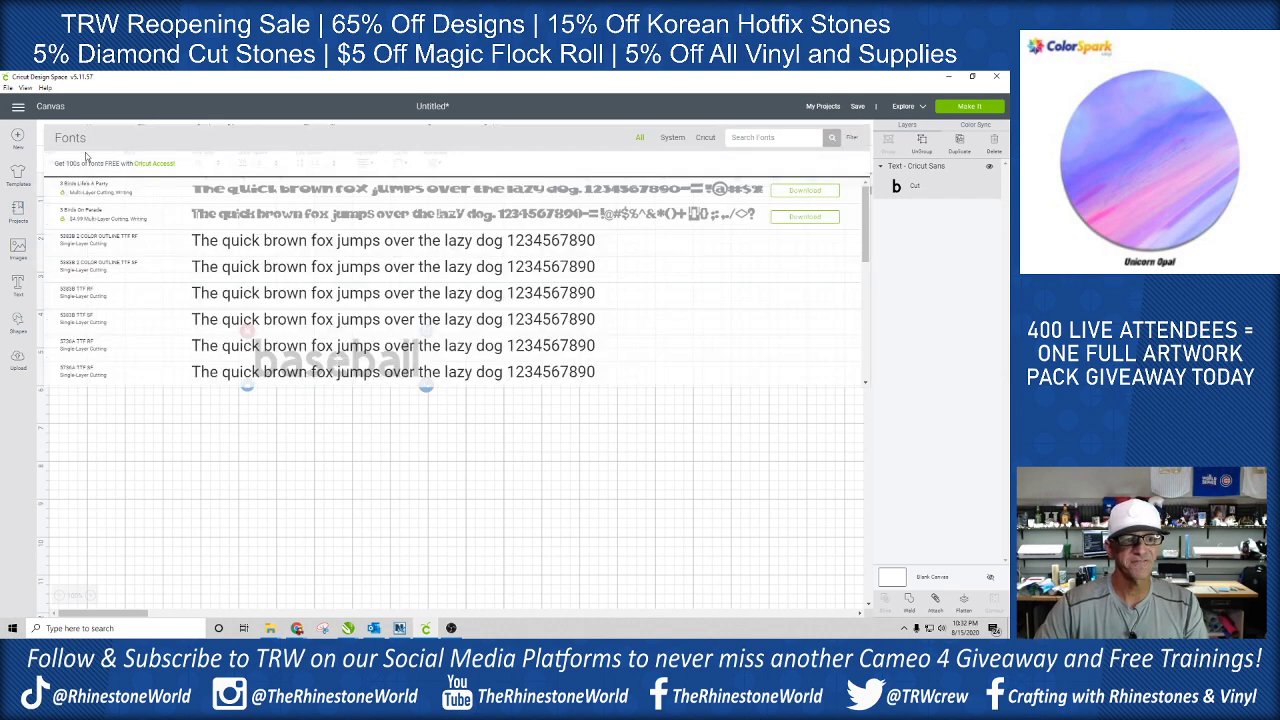
{"action": "left_click", "coordinate": [786, 139]}
{"action": "type", "text": "trw 130"}
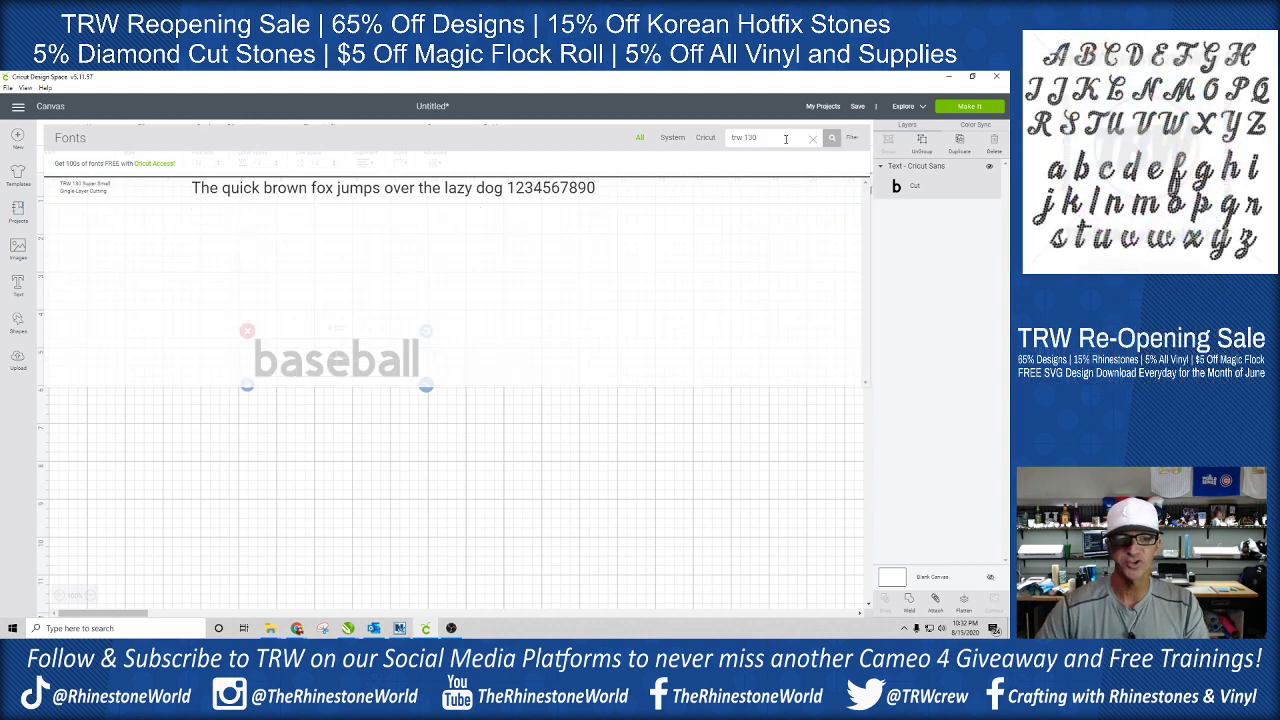
{"action": "left_click", "coordinate": [205, 197]}
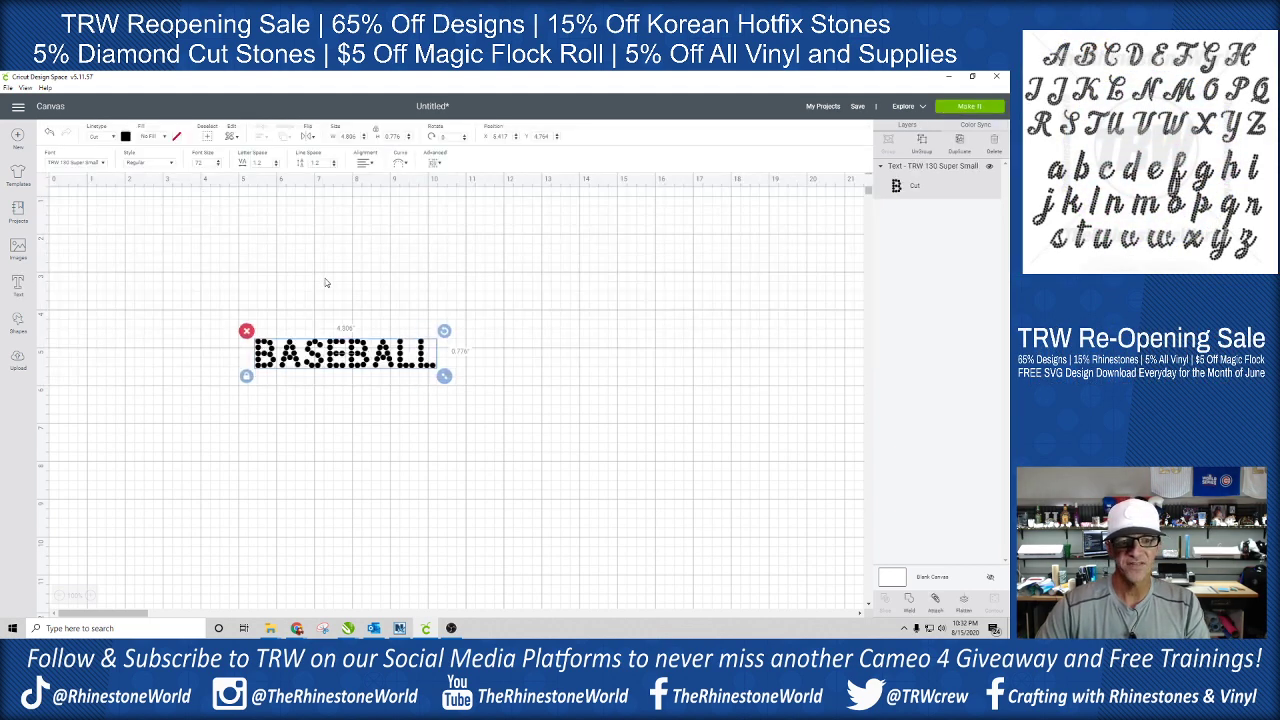
Enlarge the BASEBALL text to about 8.85 inches wide and move it higher on the canvas
{"action": "left_click_drag", "start_coordinate": [444, 376], "coordinate": [602, 443]}
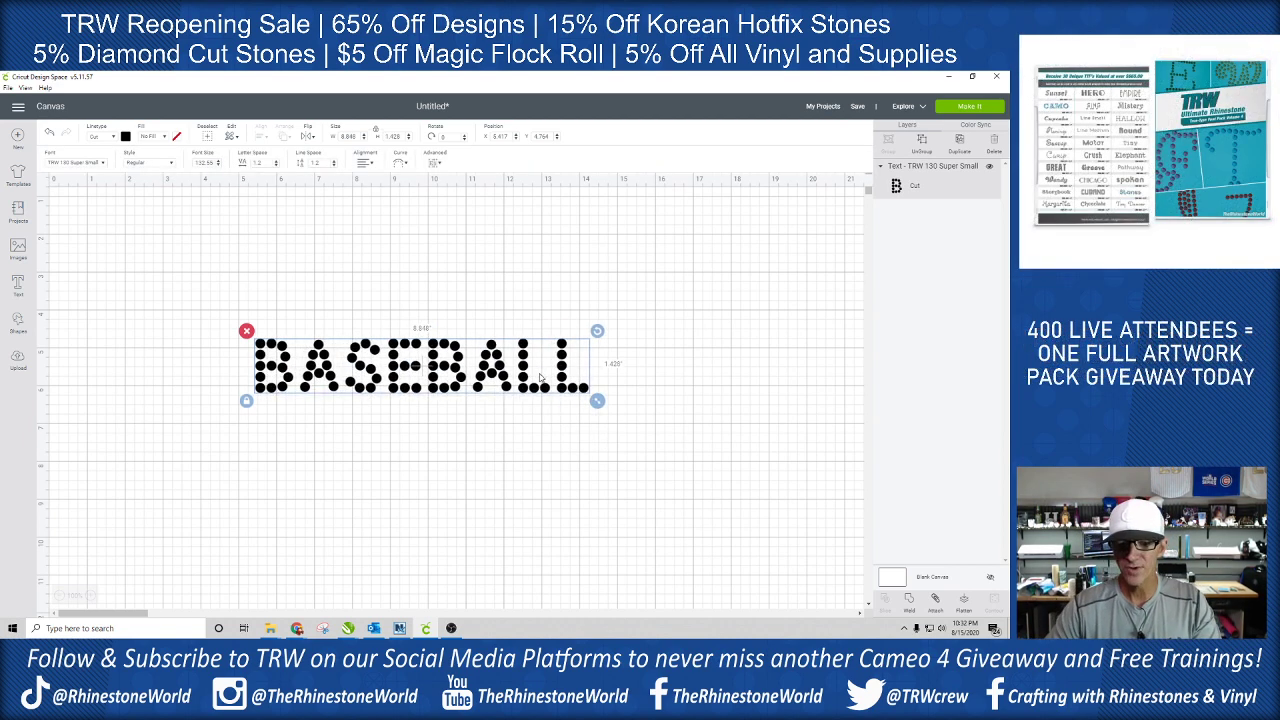
{"action": "left_click_drag", "start_coordinate": [520, 380], "coordinate": [500, 338]}
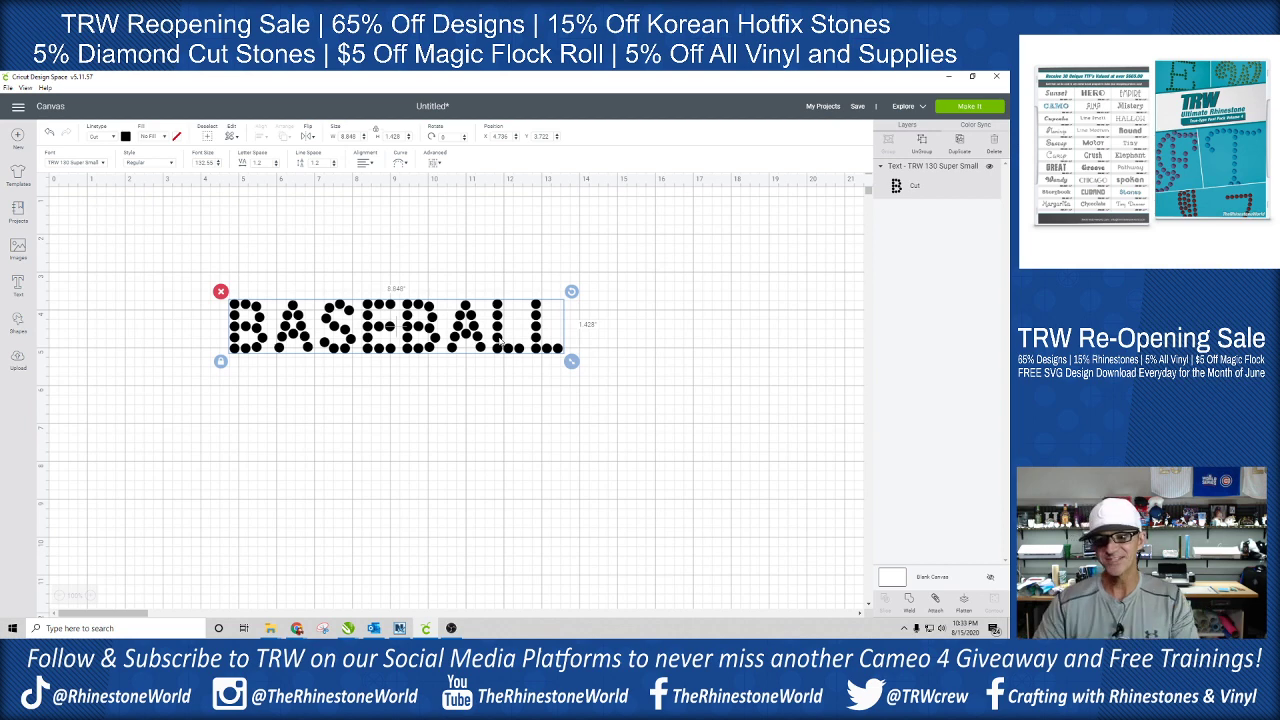
{"action": "left_click", "coordinate": [540, 430]}
{"action": "left_click_drag", "start_coordinate": [540, 350], "coordinate": [537, 314]}
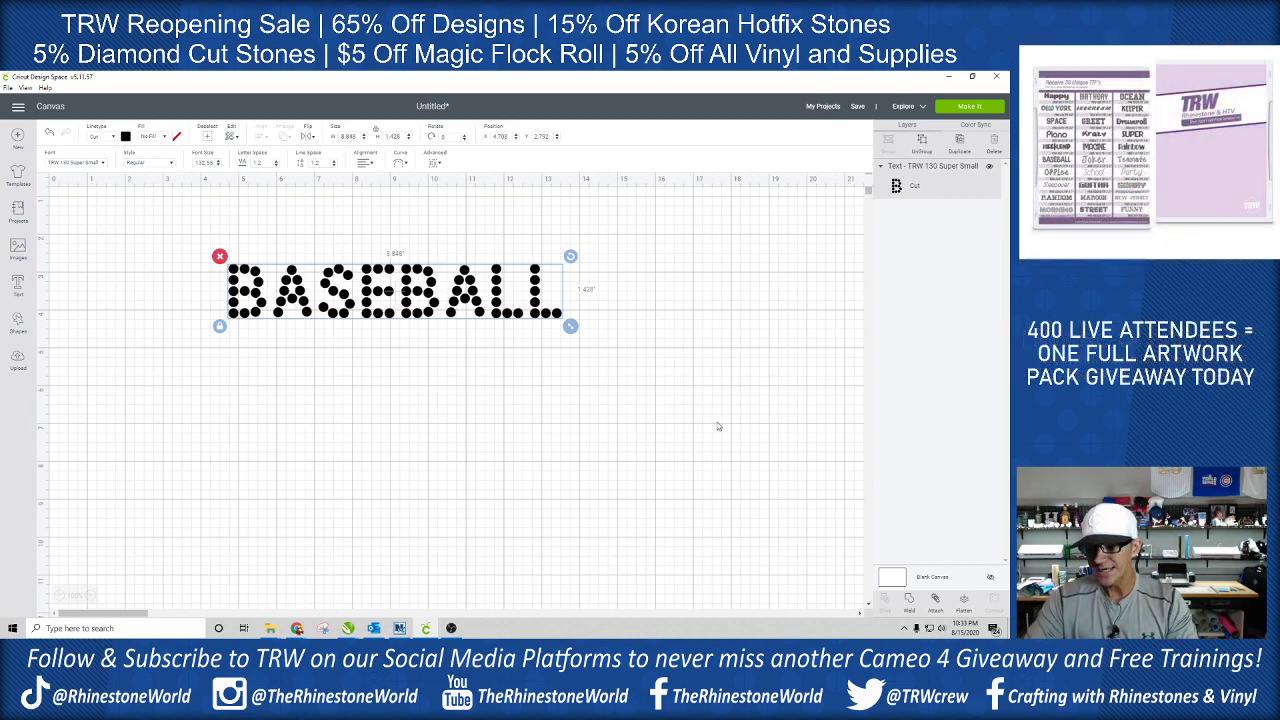
{"action": "left_click_drag", "start_coordinate": [535, 322], "coordinate": [535, 340]}
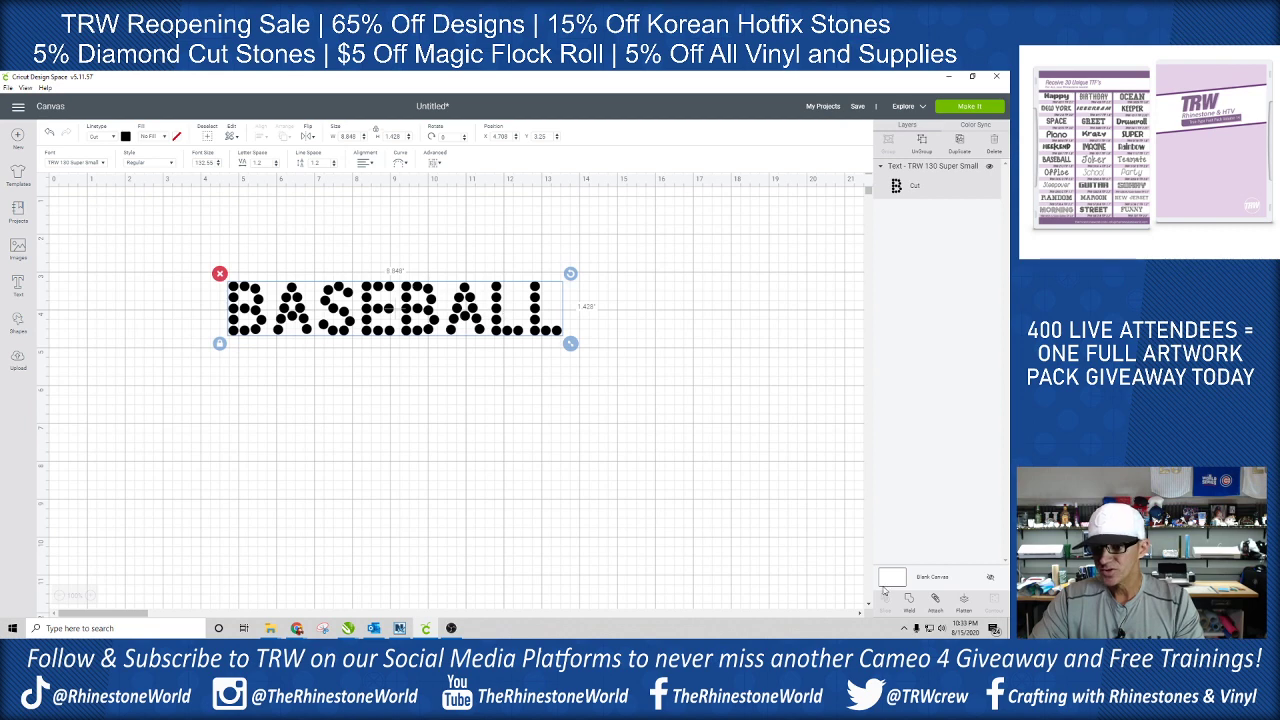
Weld the BASEBALL rhinestone text into one shape and select the result
{"action": "left_click", "coordinate": [910, 605]}
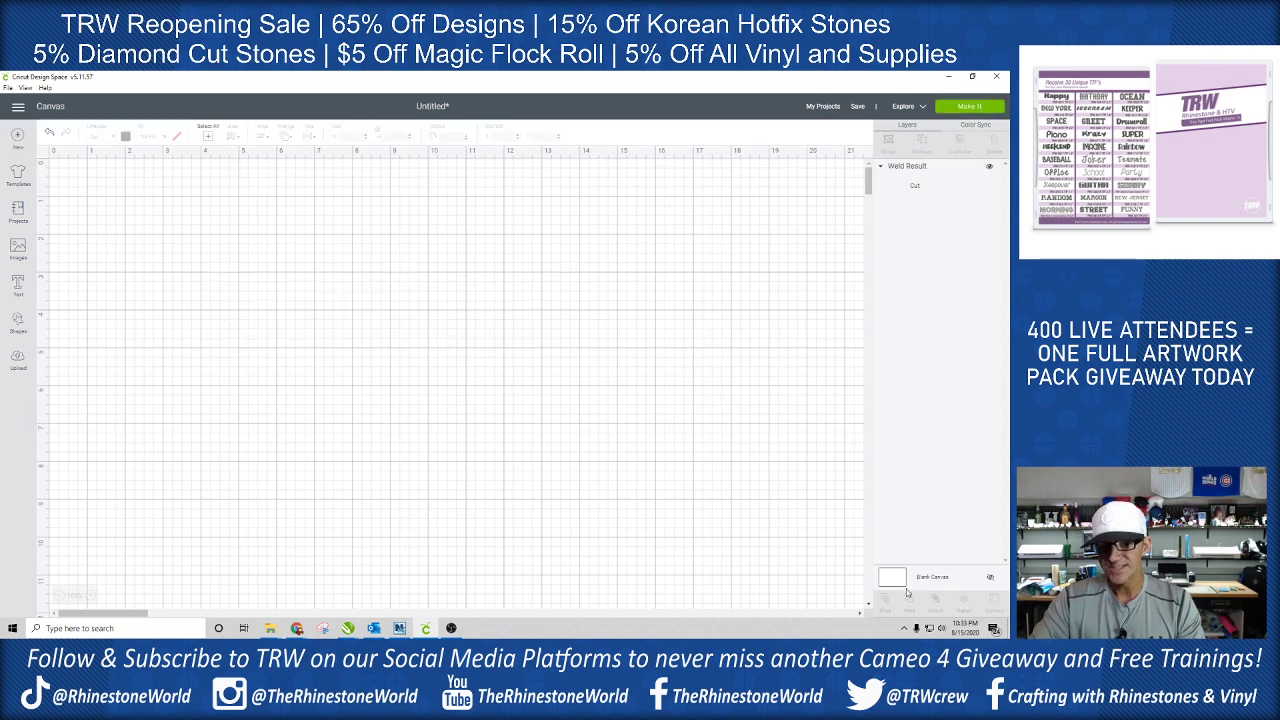
{"action": "left_click", "coordinate": [543, 336]}
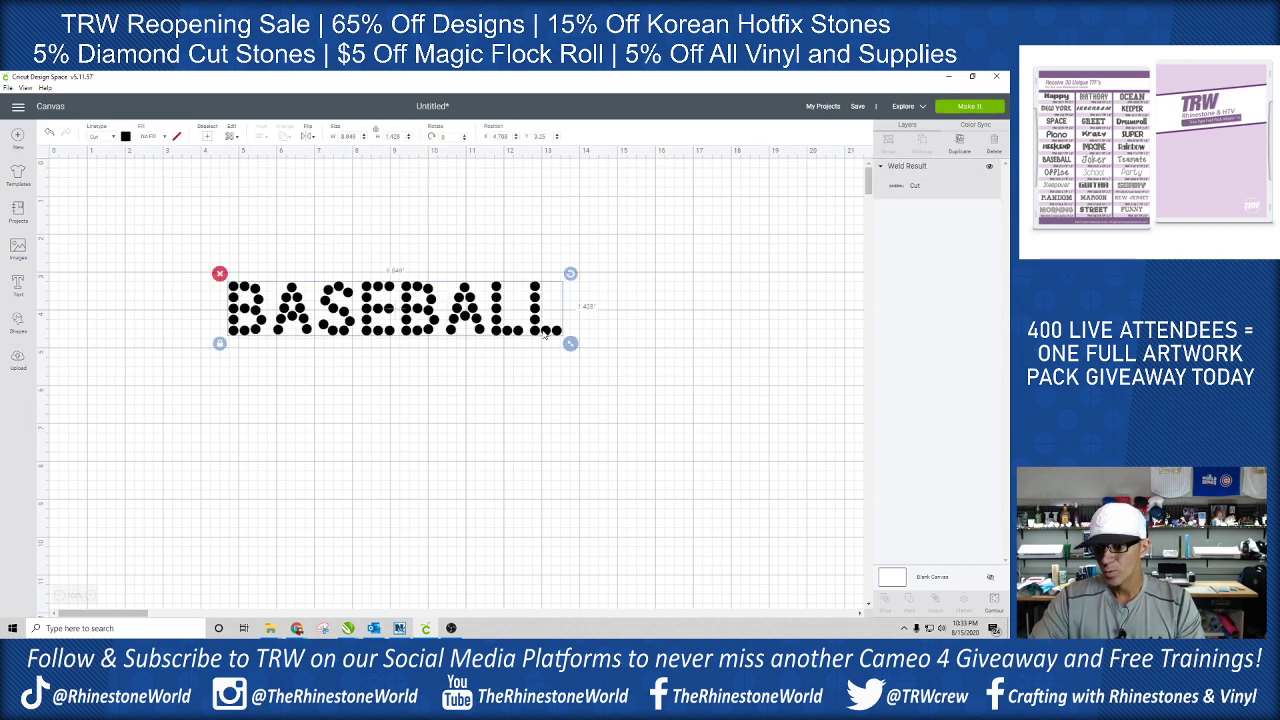
Hide all contours of the welded BASEBALL shape except one single rhinestone circle
{"action": "left_click", "coordinate": [994, 601]}
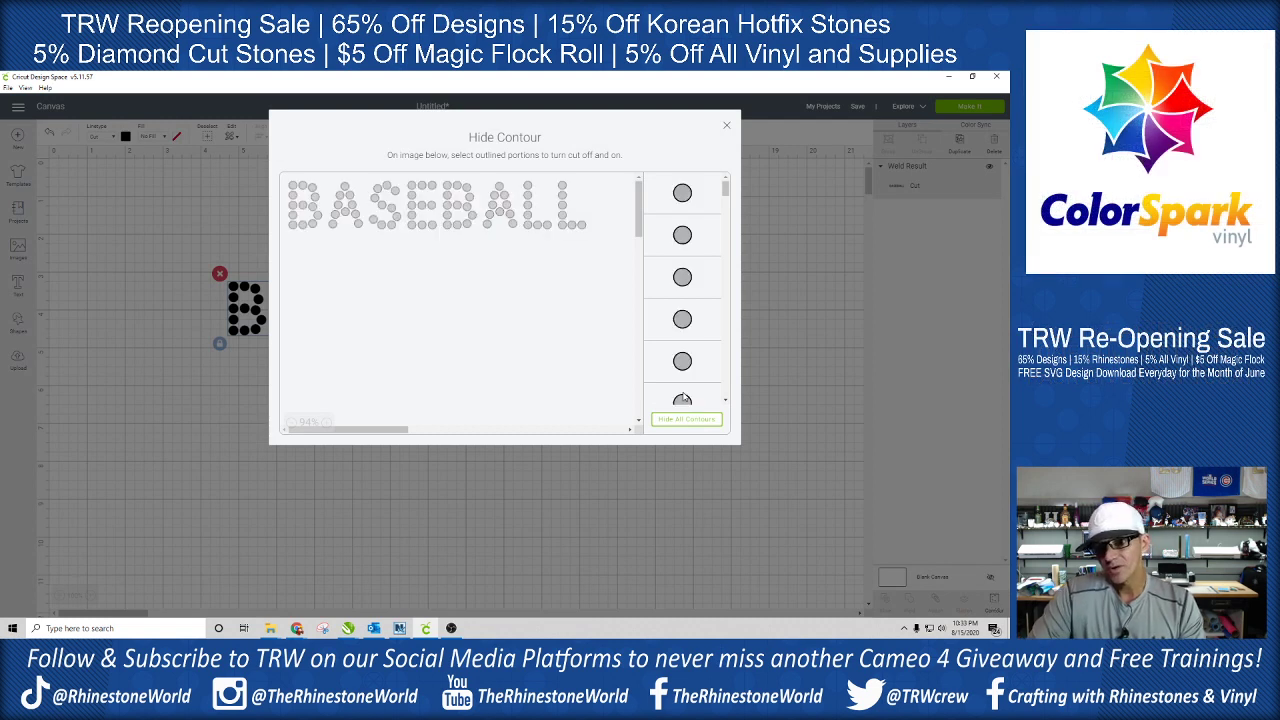
{"action": "left_click", "coordinate": [684, 205]}
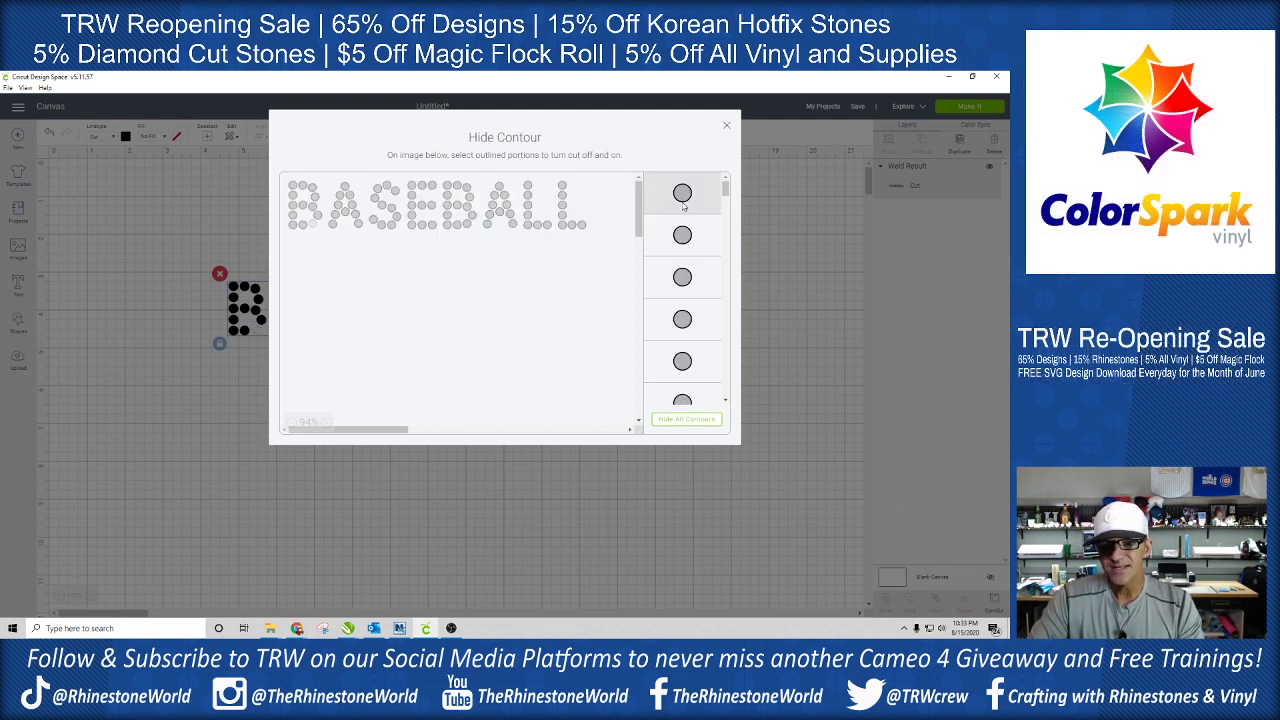
{"action": "left_click", "coordinate": [686, 419]}
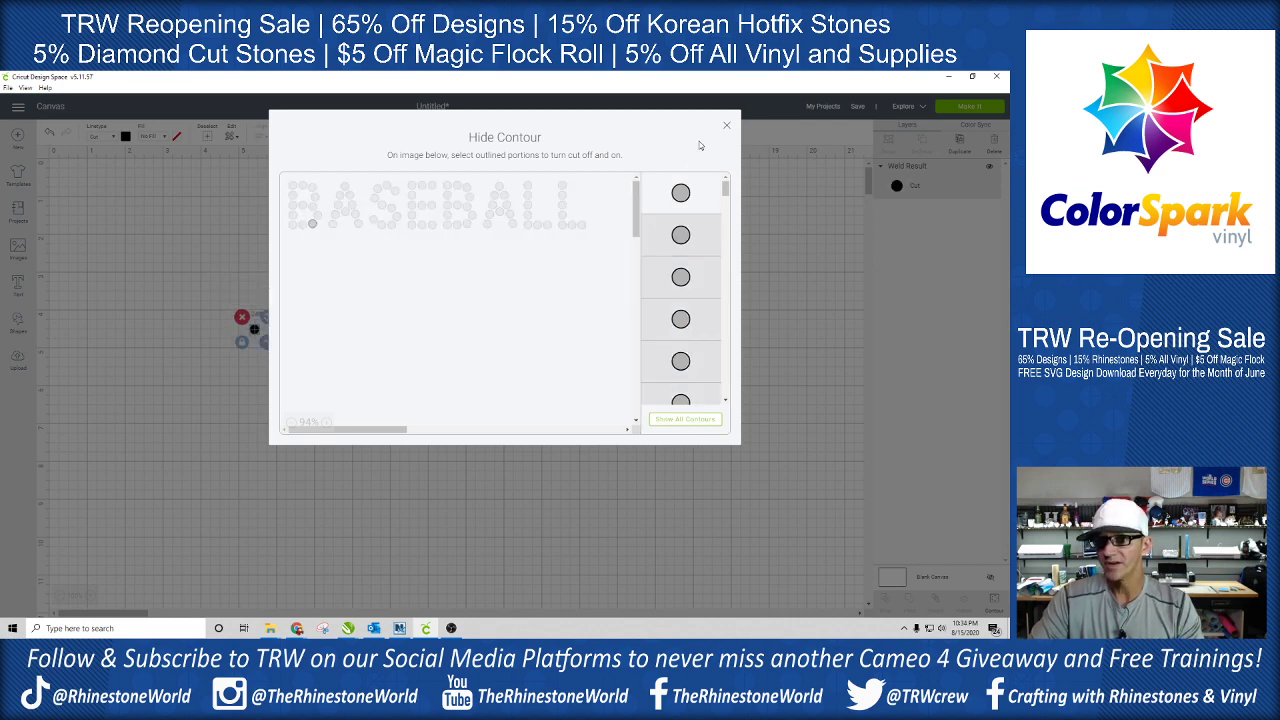
{"action": "left_click", "coordinate": [726, 129]}
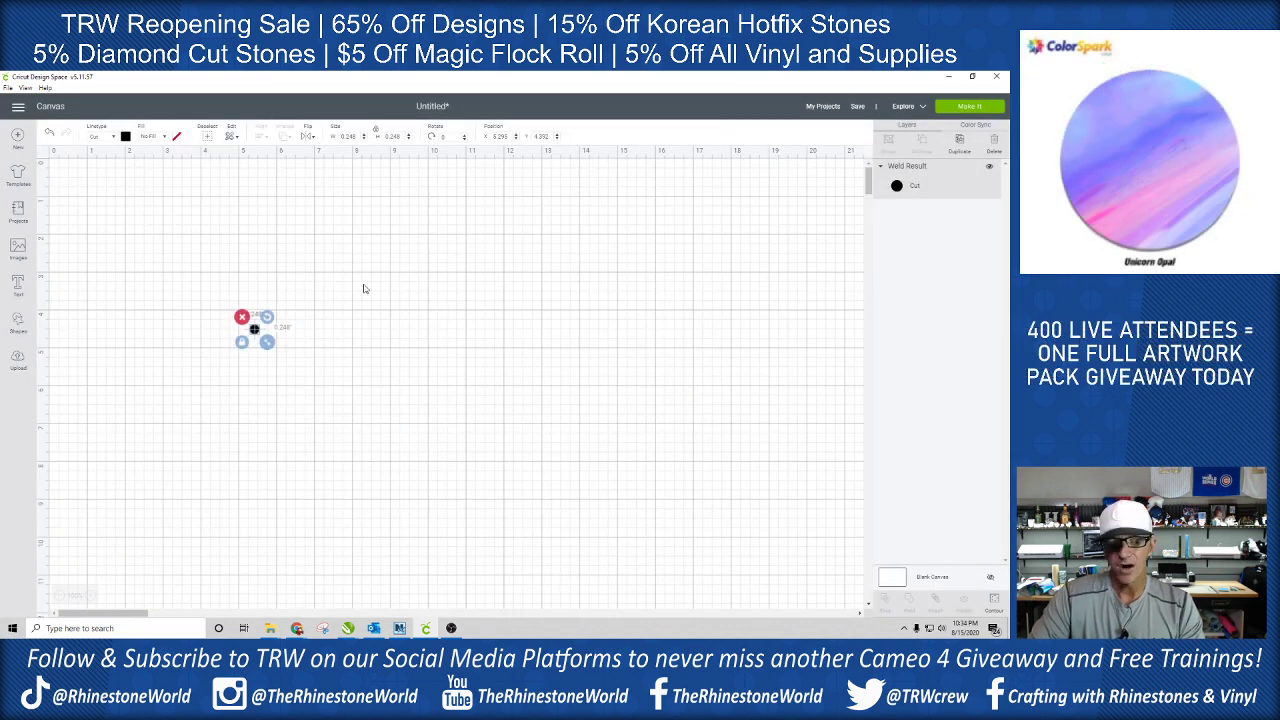
Set the isolated circle's width to 0.135 inches and restore all contours of the welded BASEBALL shape
{"action": "double_click", "coordinate": [347, 136]}
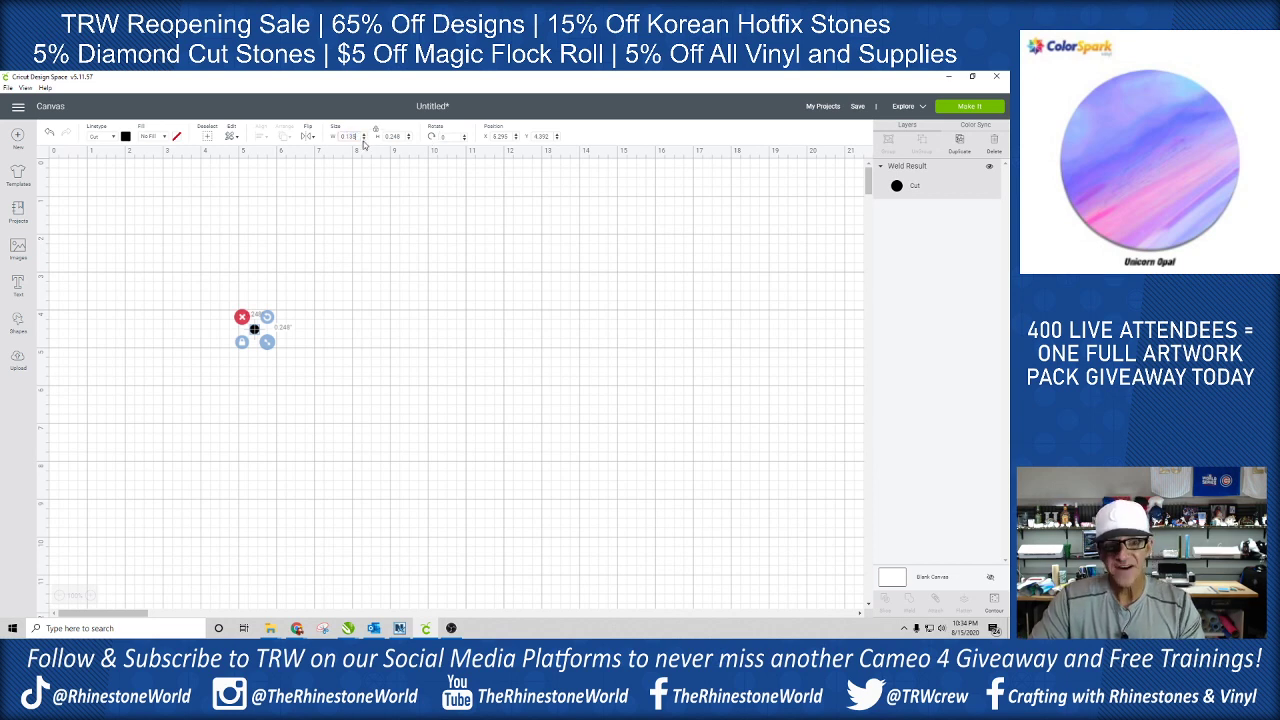
{"action": "key", "text": "Return"}
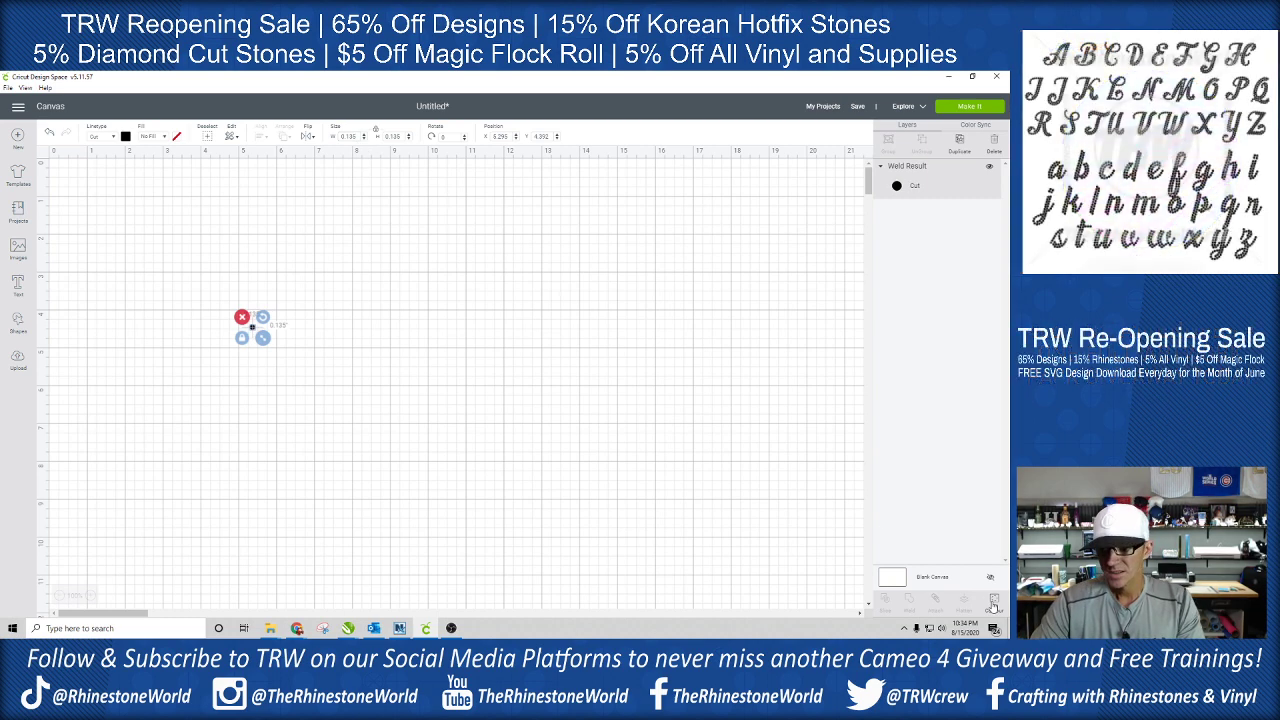
{"action": "left_click", "coordinate": [993, 603]}
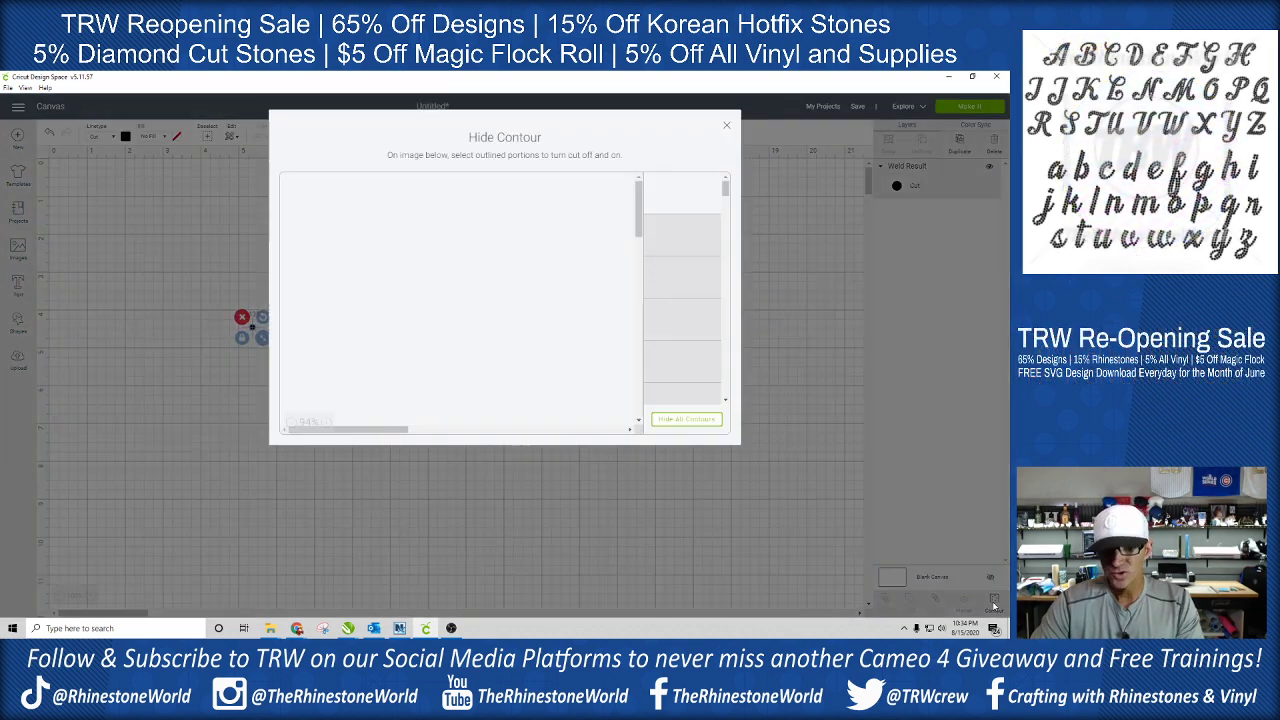
{"action": "left_click", "coordinate": [686, 420]}
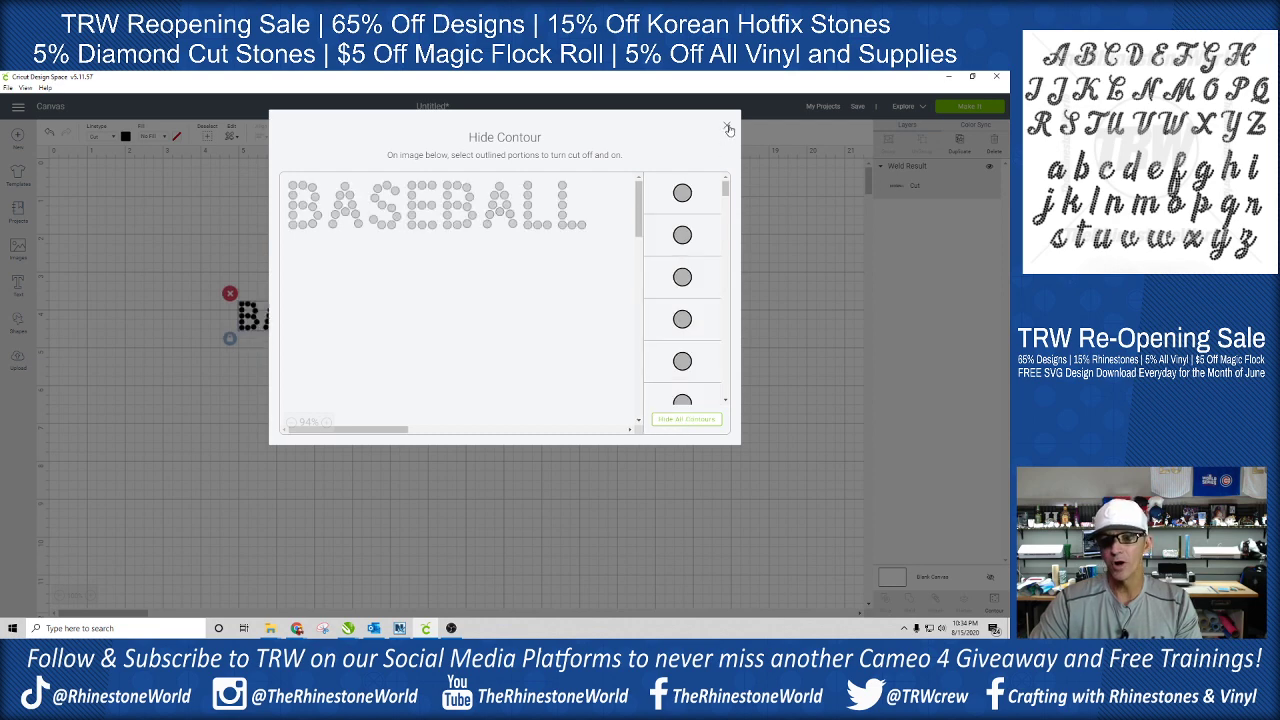
{"action": "left_click", "coordinate": [727, 125]}
Move the BASEBALL shape near the upper middle of the canvas and enlarge it to about 7.72 inches wide
{"action": "left_click_drag", "start_coordinate": [388, 322], "coordinate": [447, 277]}
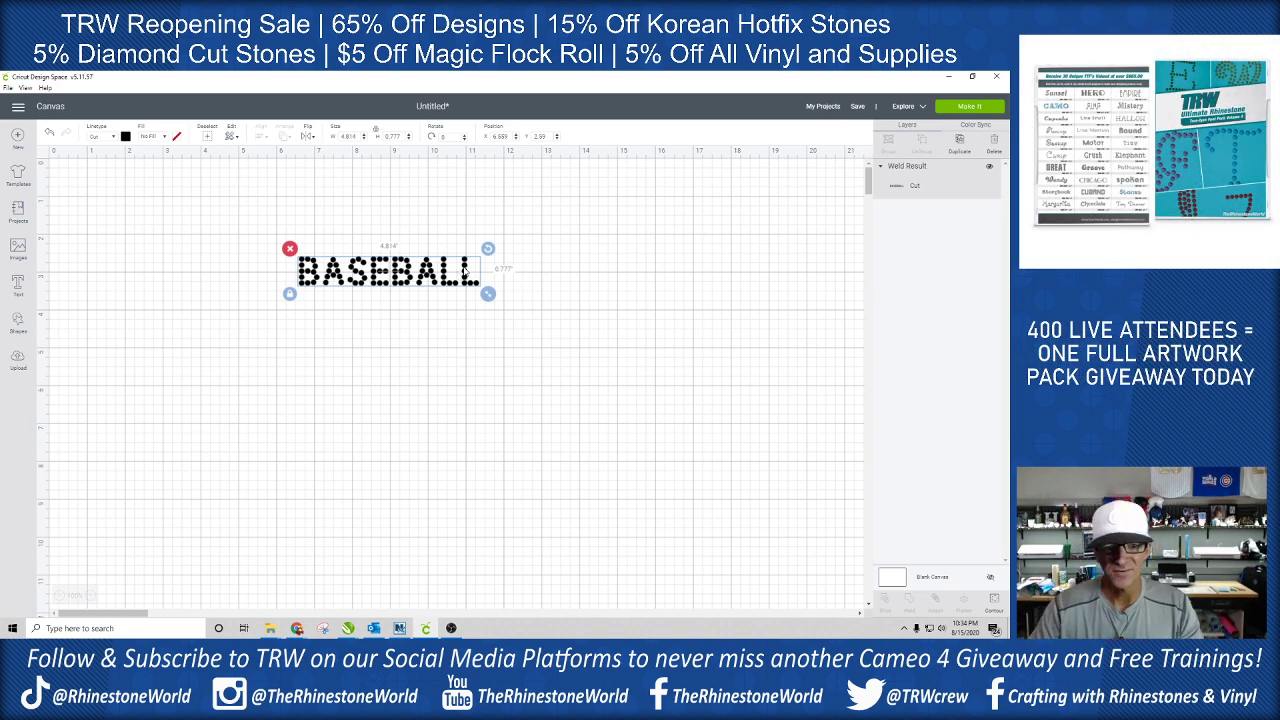
{"action": "left_click", "coordinate": [424, 345]}
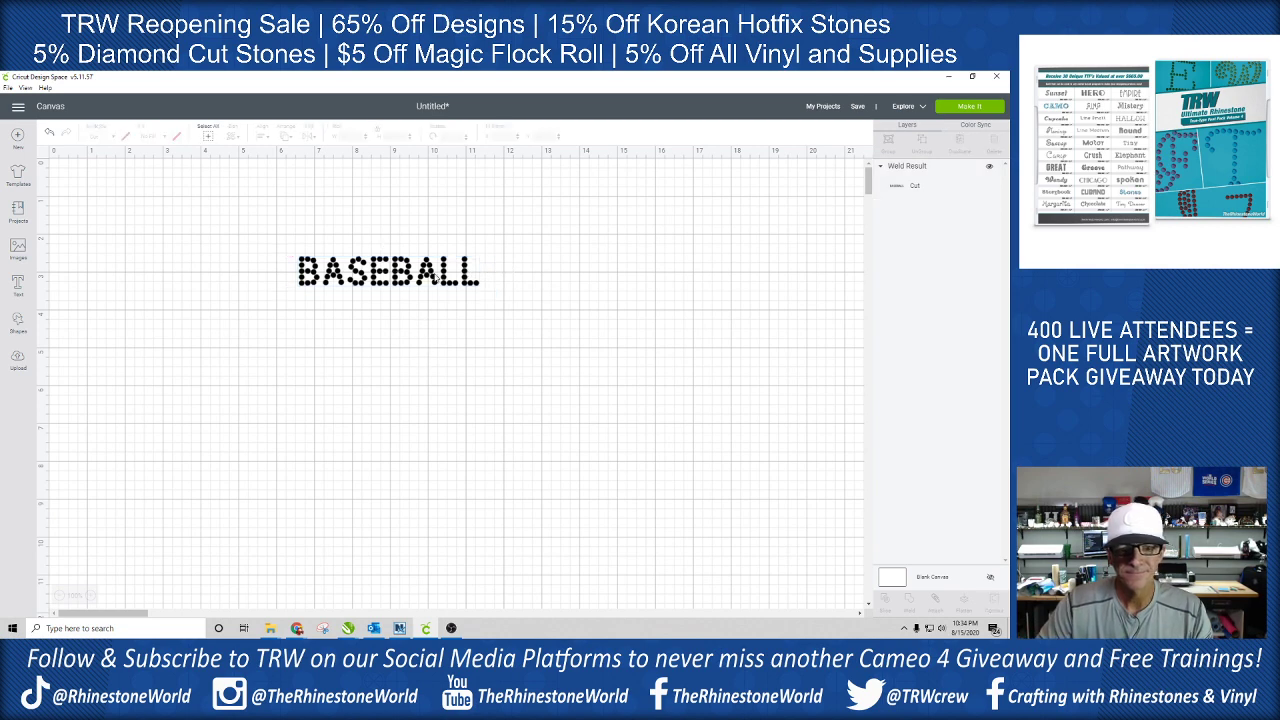
{"action": "left_click_drag", "start_coordinate": [438, 278], "coordinate": [420, 289]}
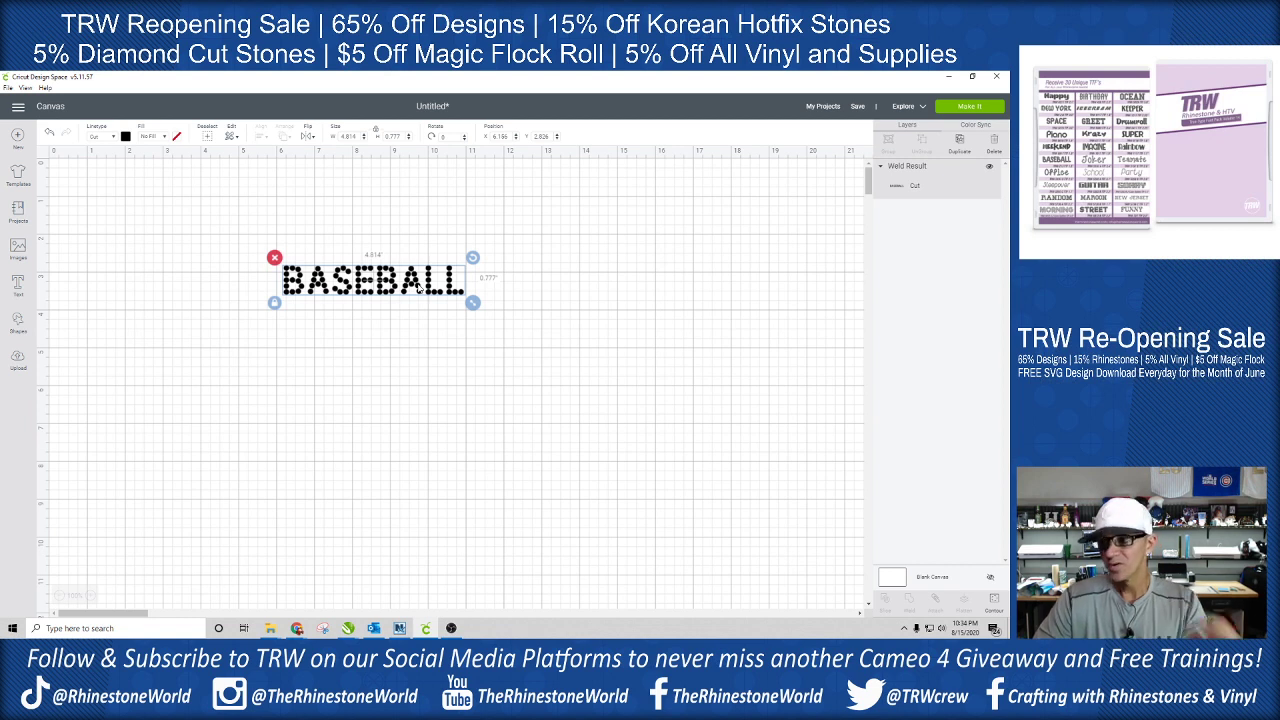
{"action": "left_click_drag", "start_coordinate": [473, 302], "coordinate": [546, 315]}
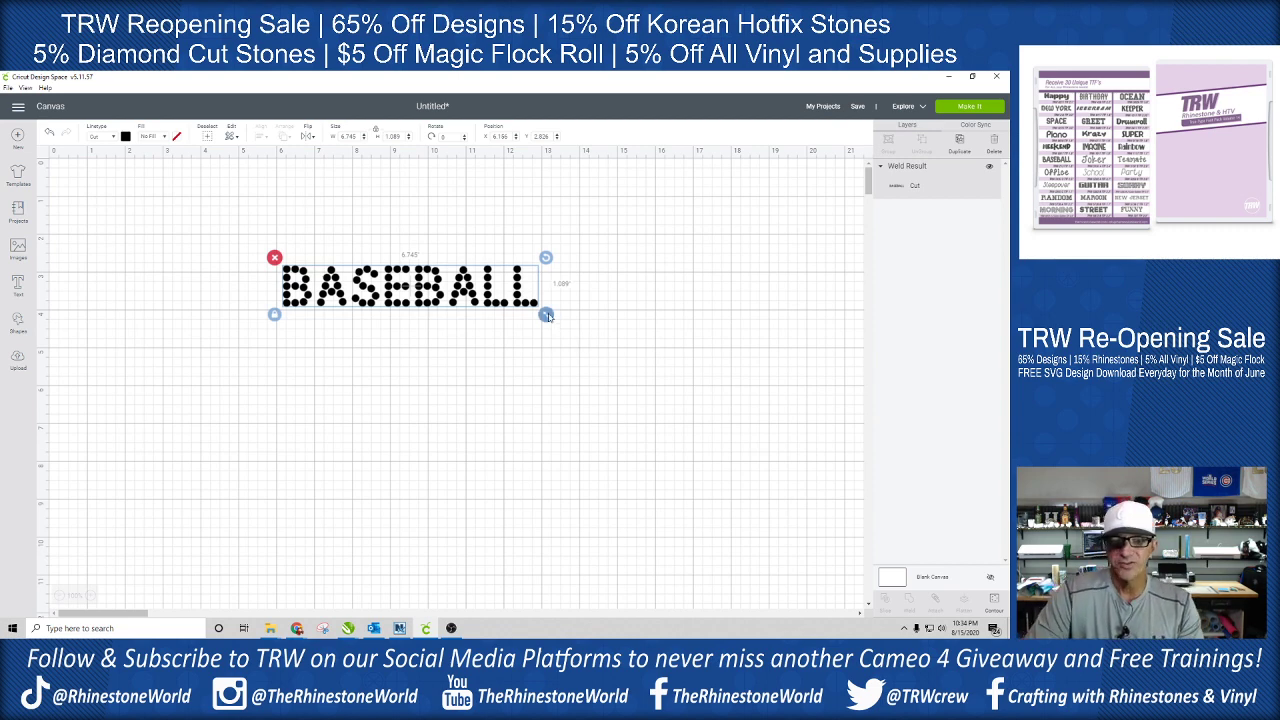
{"action": "left_click_drag", "start_coordinate": [545, 314], "coordinate": [583, 320]}
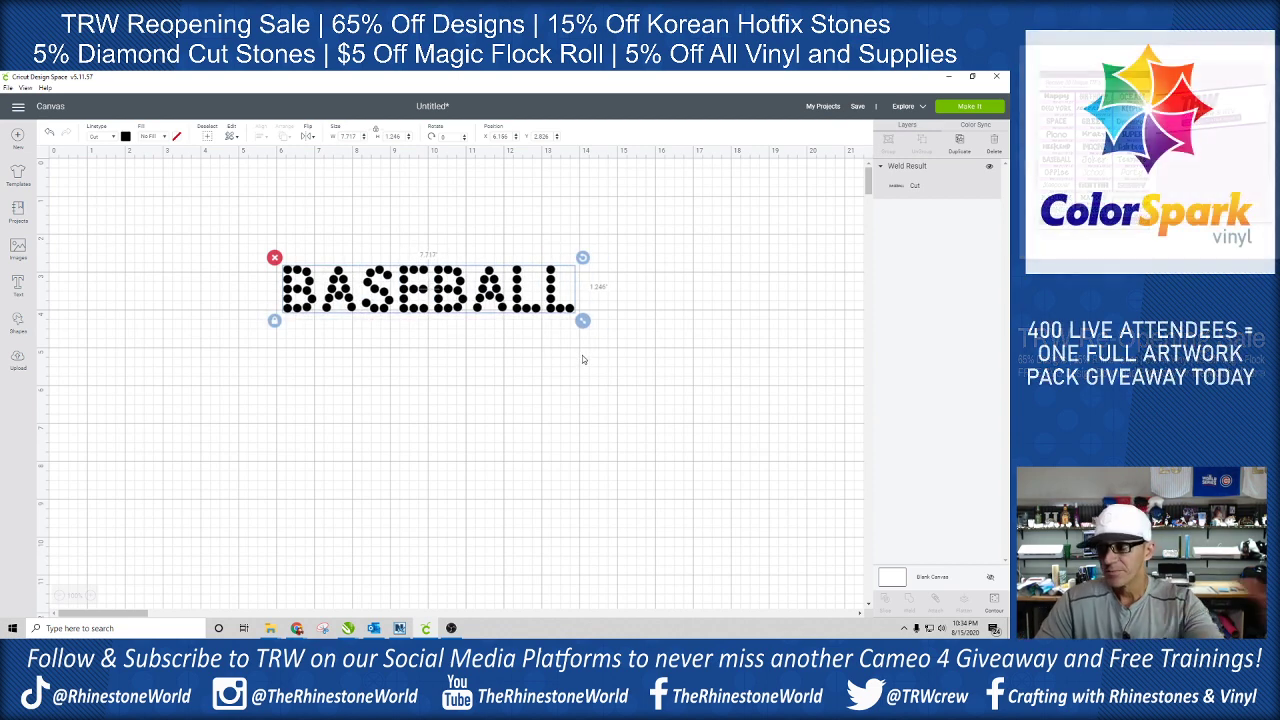
{"action": "left_click", "coordinate": [456, 382]}
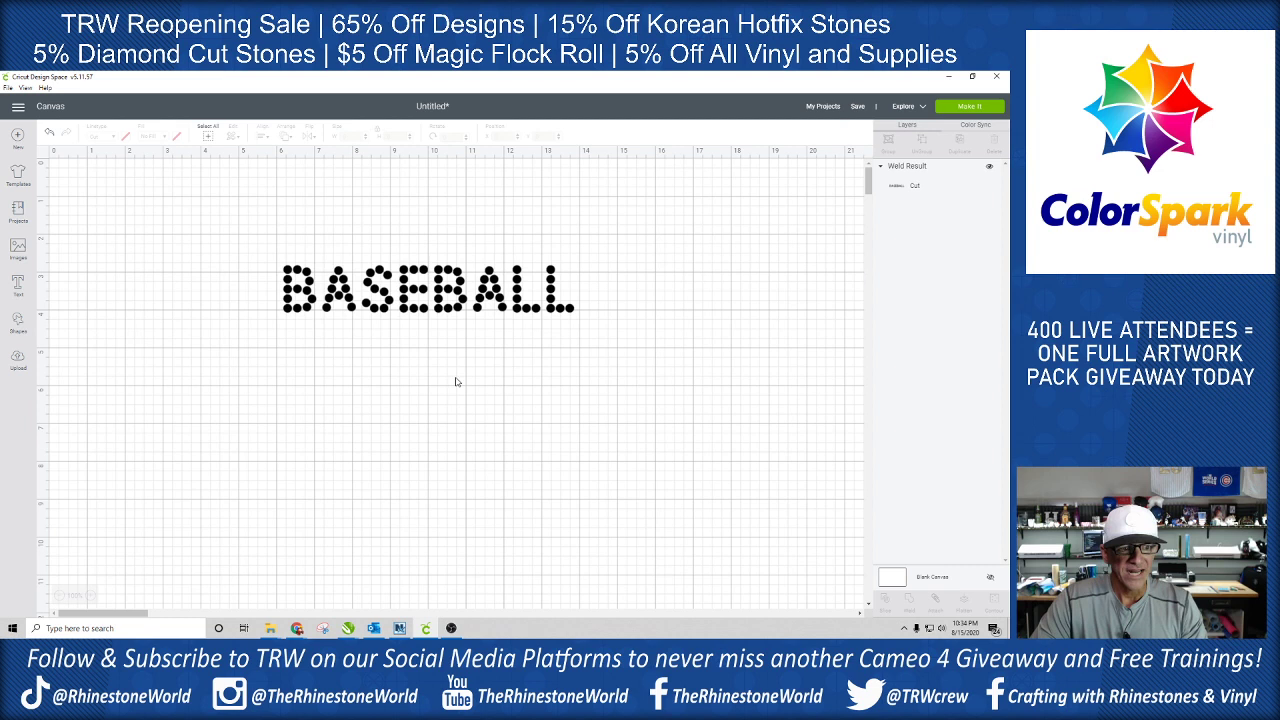
{"action": "left_click", "coordinate": [401, 308]}
{"action": "left_click_drag", "start_coordinate": [401, 308], "coordinate": [385, 313]}
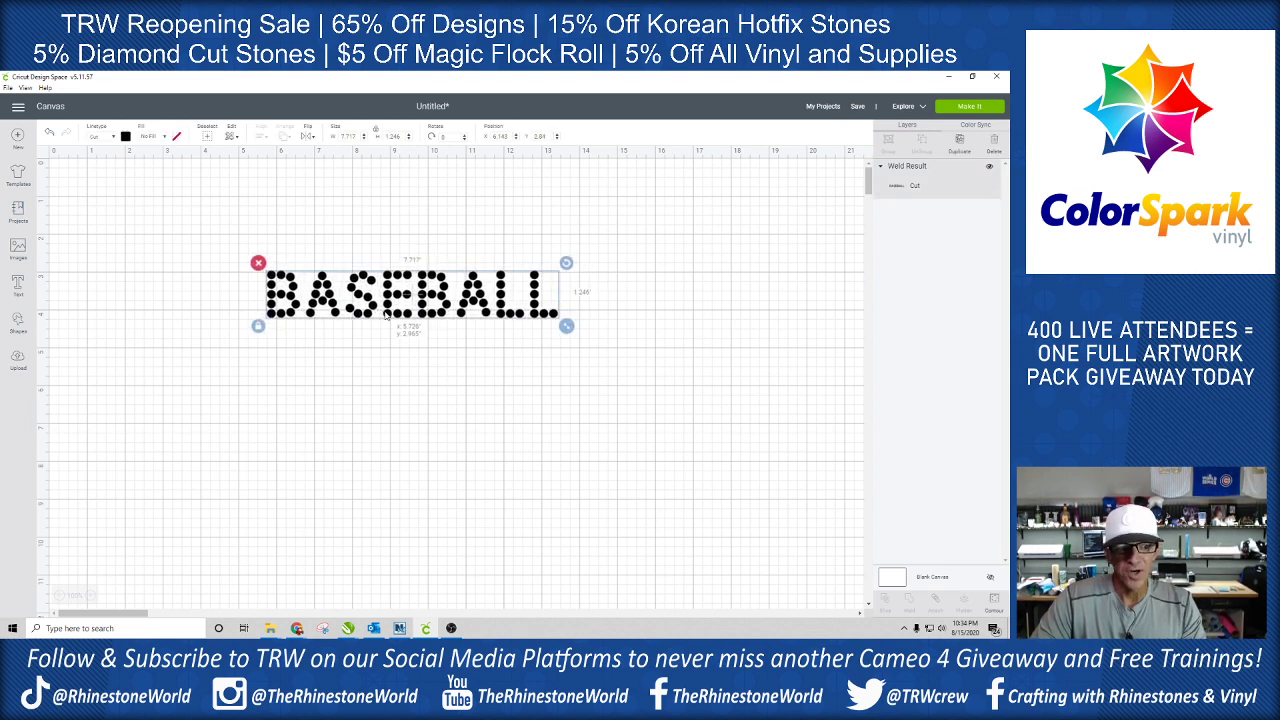
Add a square, unlock its proportions and stretch it into a rectangle about 10.69 inches wide and 1.85 inches high
{"action": "left_click", "coordinate": [20, 328]}
{"action": "left_click", "coordinate": [59, 258]}
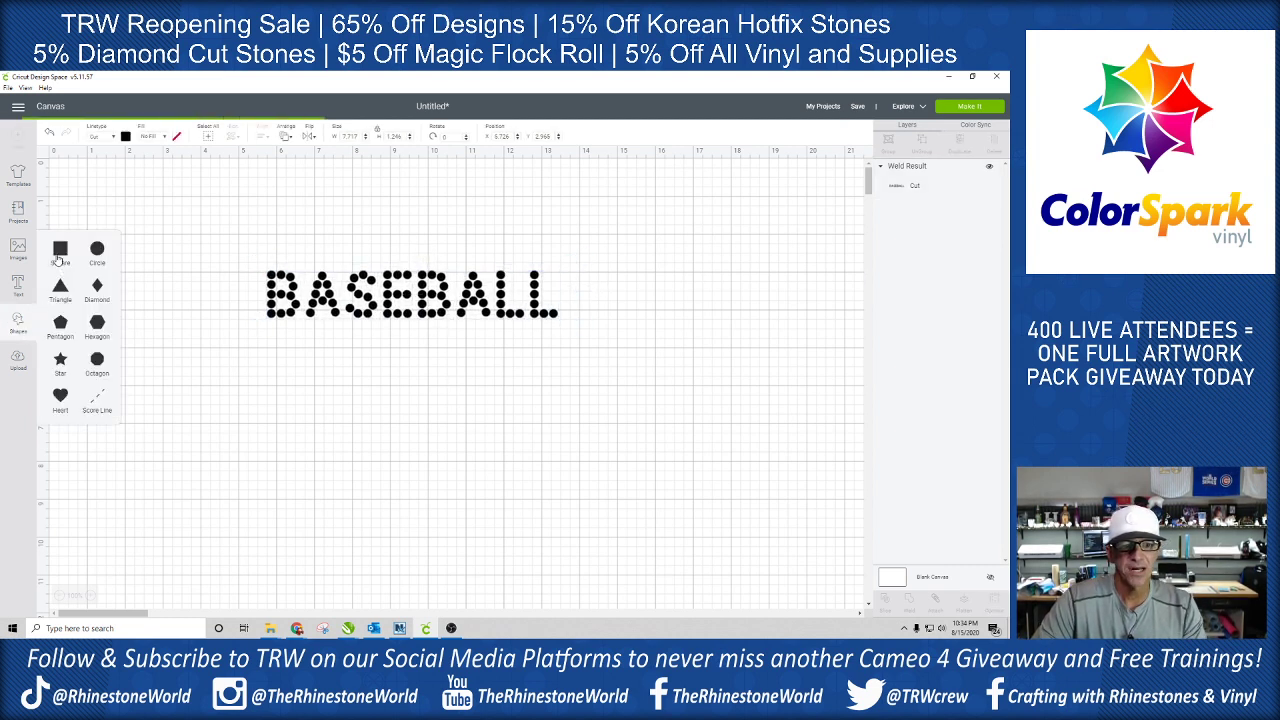
{"action": "left_click", "coordinate": [378, 131]}
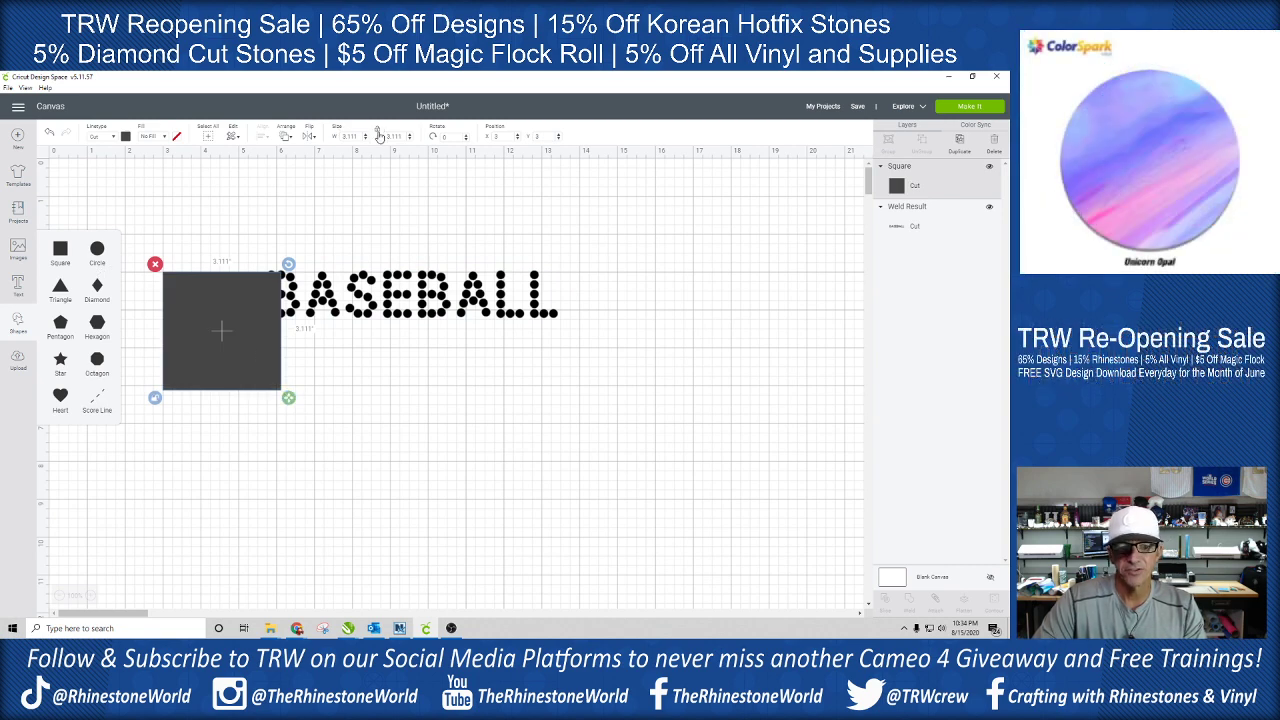
{"action": "left_click_drag", "start_coordinate": [288, 398], "coordinate": [575, 356]}
Center the rectangle and the BASEBALL shape on each other, trying to place the rectangle beneath the text in the layer order
{"action": "left_click_drag", "start_coordinate": [928, 190], "coordinate": [923, 236]}
{"action": "left_click_drag", "start_coordinate": [549, 310], "coordinate": [562, 298]}
{"action": "left_click", "coordinate": [912, 228]}
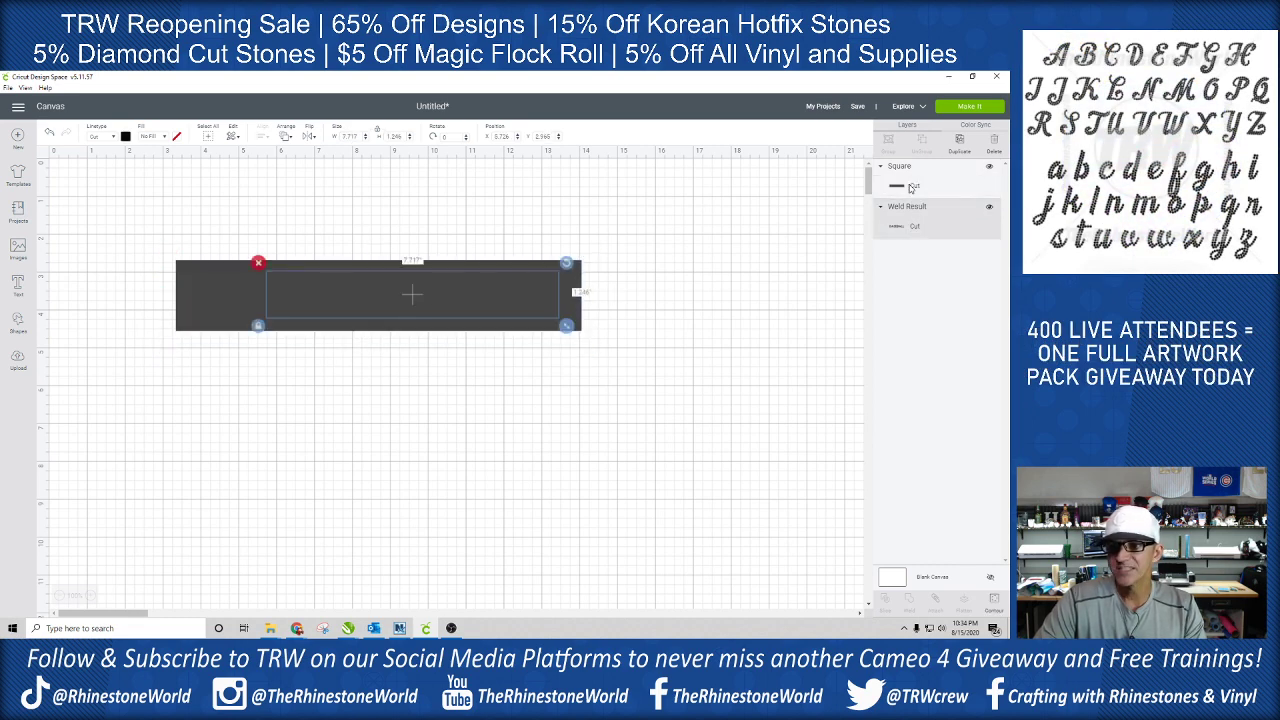
{"action": "left_click_drag", "start_coordinate": [910, 193], "coordinate": [907, 238]}
{"action": "left_click_drag", "start_coordinate": [560, 306], "coordinate": [571, 365]}
{"action": "left_click_drag", "start_coordinate": [480, 307], "coordinate": [477, 364]}
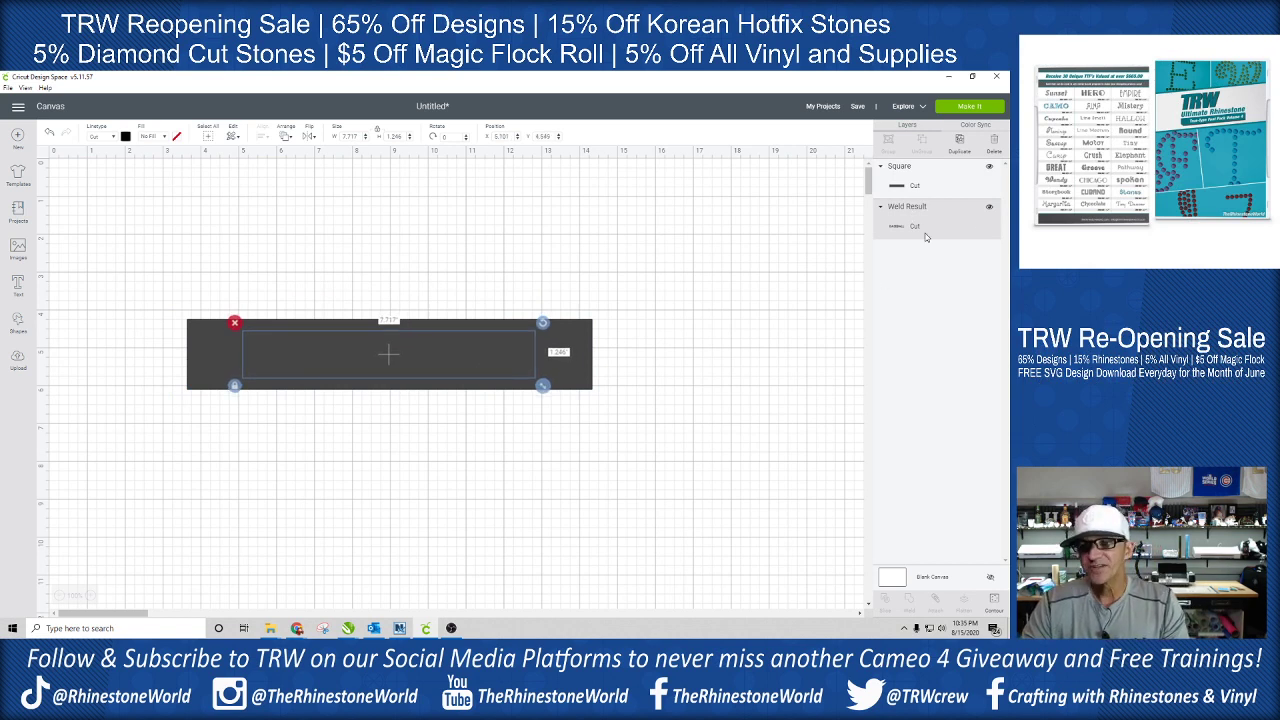
Try to reorder the layers so the BASEBALL shape lies in front of the rectangle
{"action": "left_click", "coordinate": [566, 352]}
{"action": "left_click", "coordinate": [590, 358]}
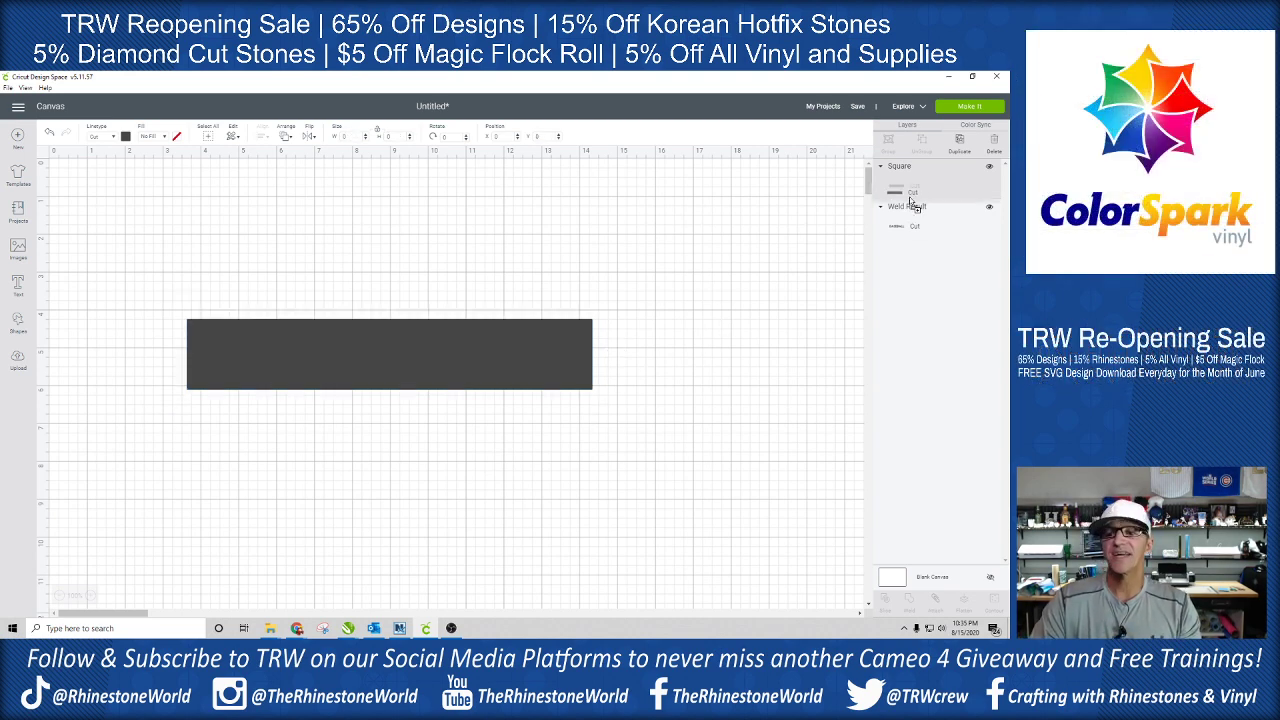
{"action": "left_click_drag", "start_coordinate": [912, 218], "coordinate": [913, 157]}
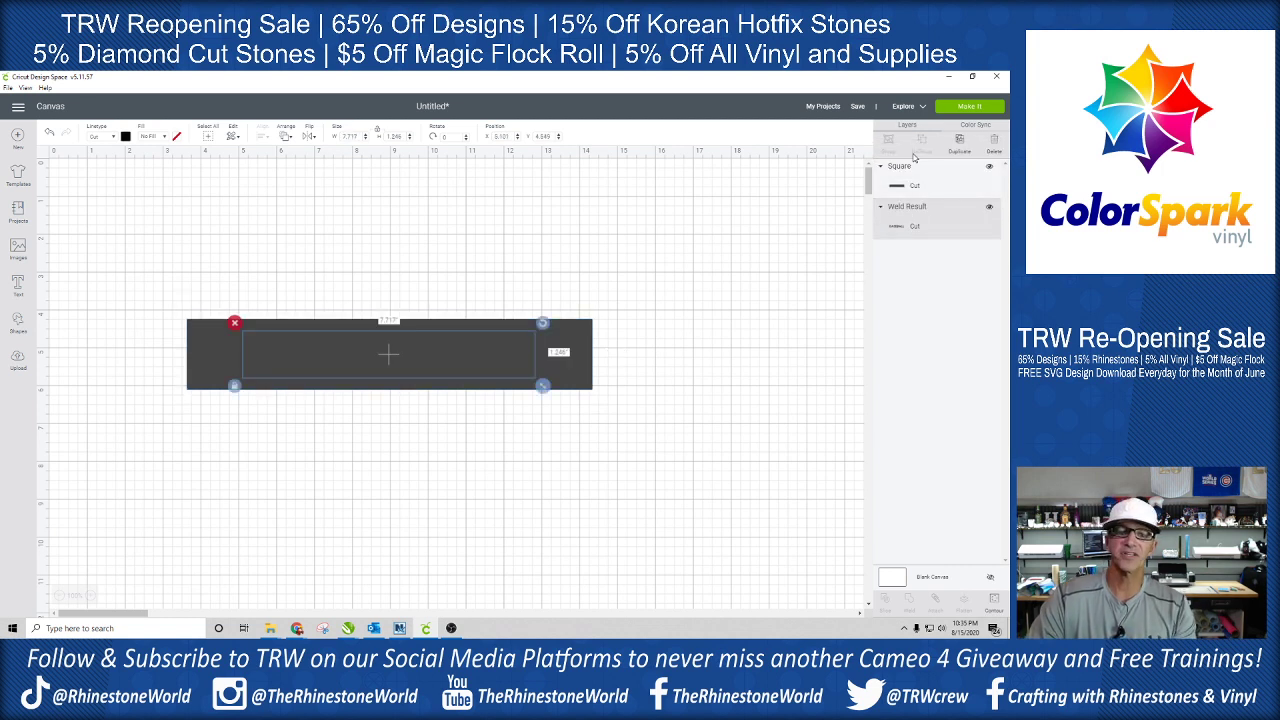
Select the rectangle and the BASEBALL shape together and slice them
{"action": "left_click", "coordinate": [745, 309]}
{"action": "left_click_drag", "start_coordinate": [671, 234], "coordinate": [114, 494]}
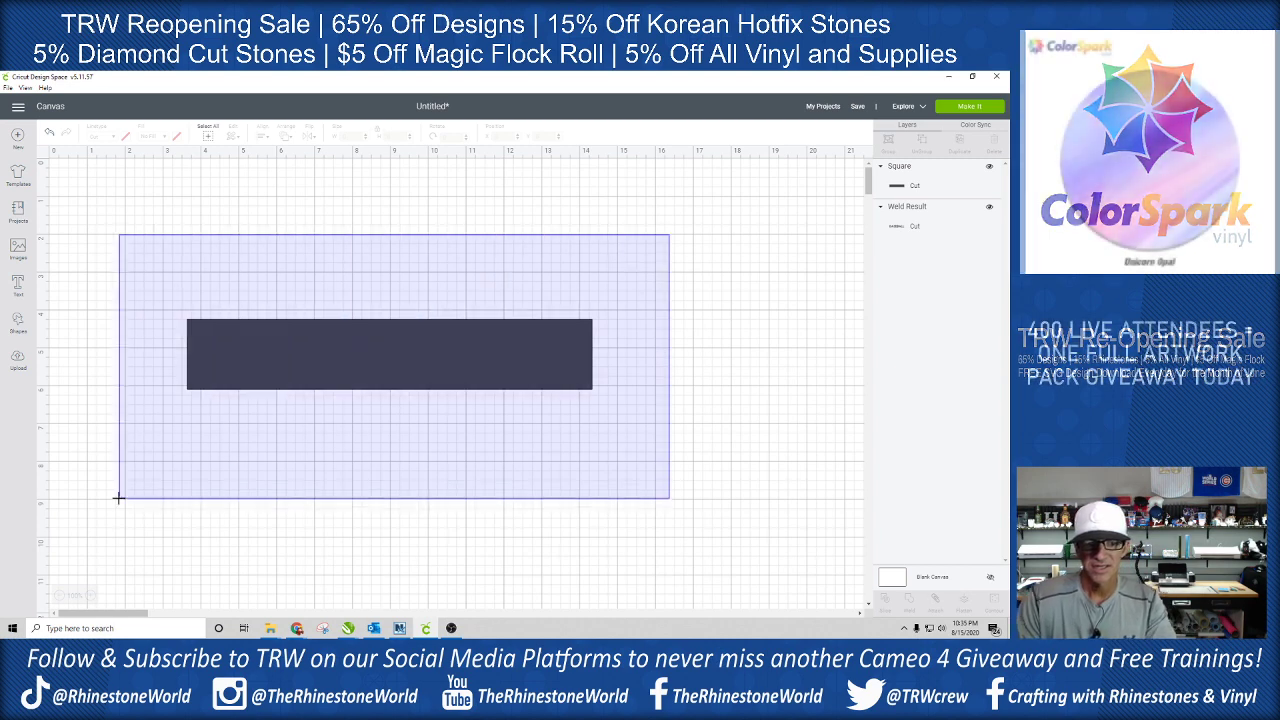
{"action": "left_click", "coordinate": [885, 606]}
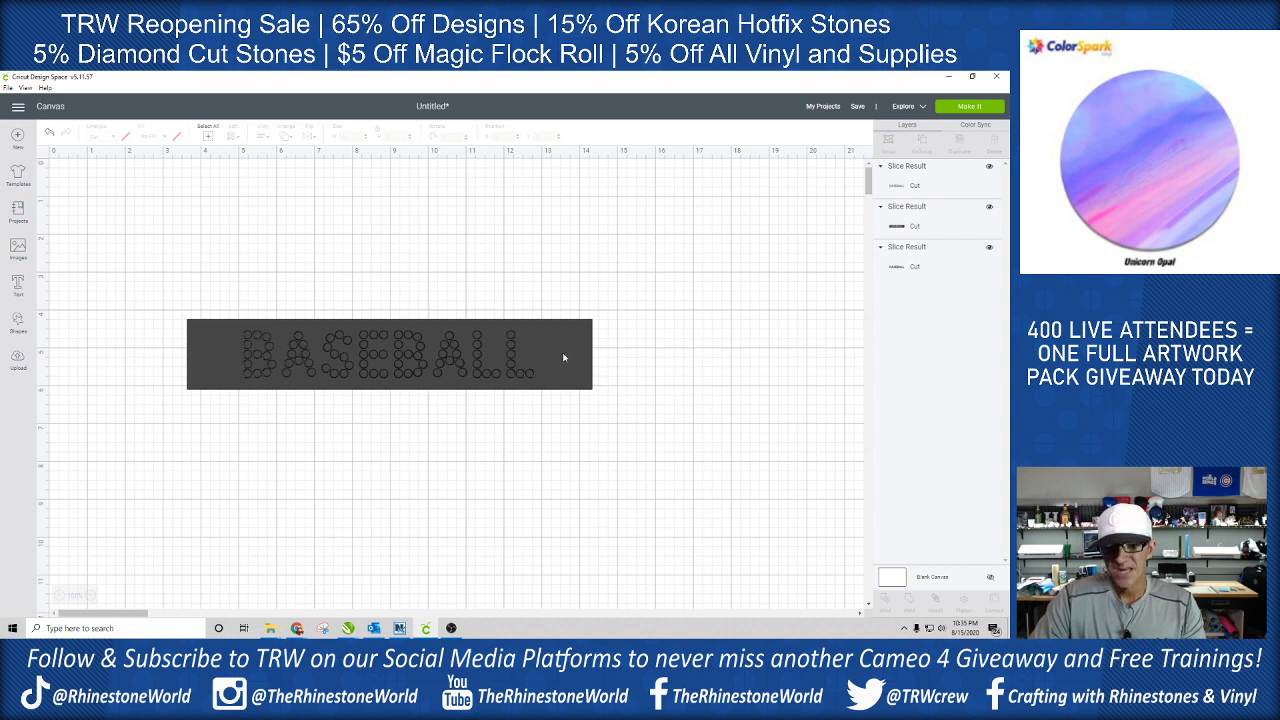
Pull the sliced rectangle away, delete the leftover BASEBALL pieces and move the rectangle back up the canvas
{"action": "left_click_drag", "start_coordinate": [563, 357], "coordinate": [574, 465]}
{"action": "left_click_drag", "start_coordinate": [591, 291], "coordinate": [205, 402]}
{"action": "key", "text": "Delete"}
{"action": "left_click_drag", "start_coordinate": [364, 468], "coordinate": [341, 284]}
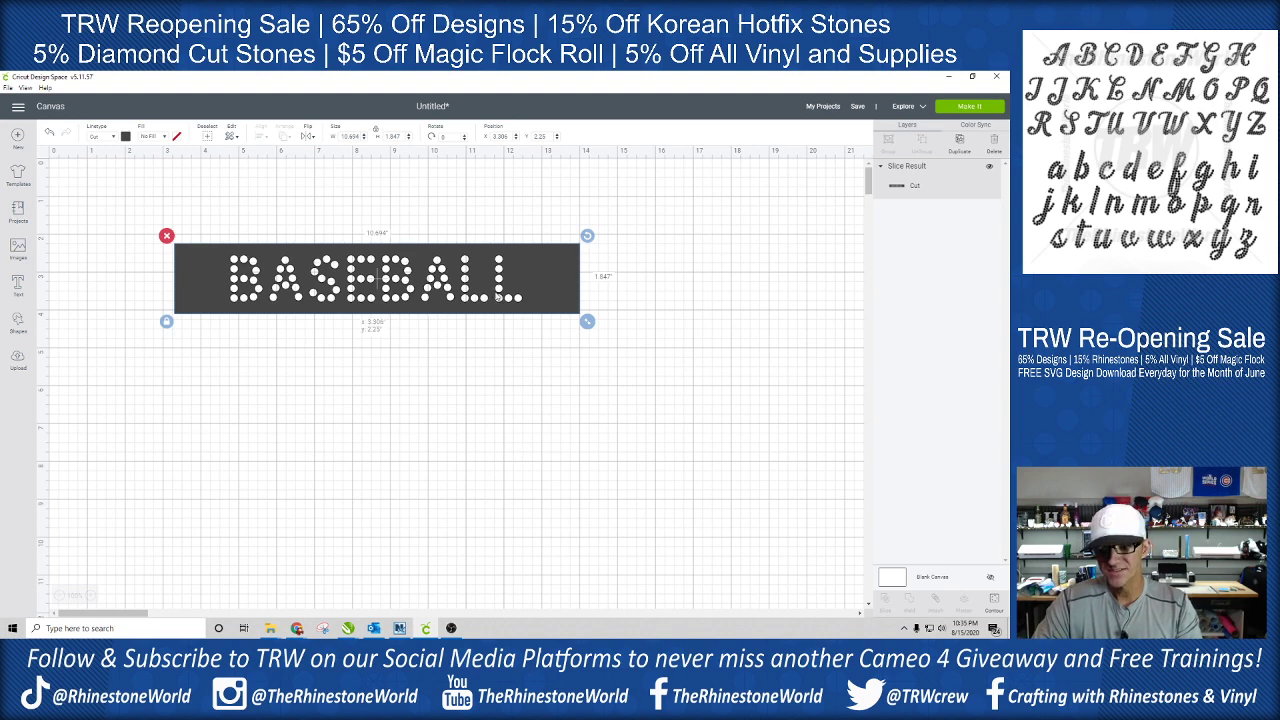
{"action": "left_click_drag", "start_coordinate": [496, 295], "coordinate": [507, 289]}
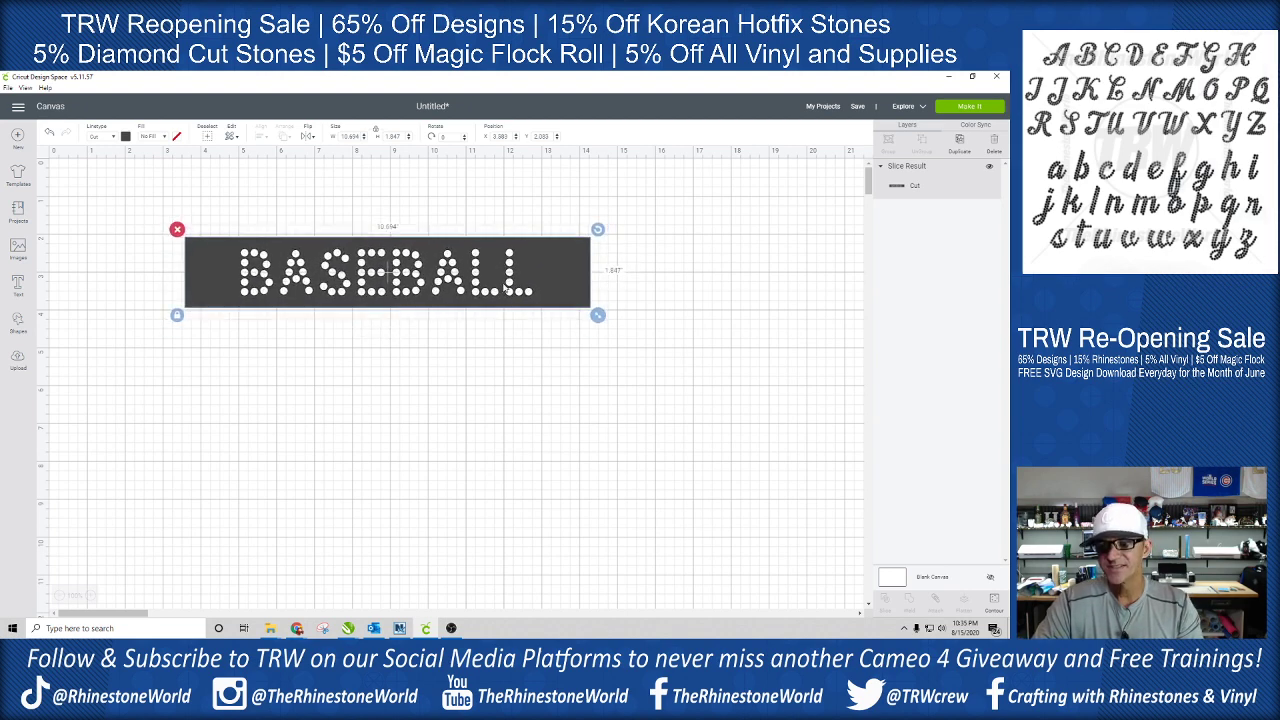
Hide the outer rectangle and all circle contours except one in the sliced BASEBALL template
{"action": "left_click", "coordinate": [993, 601]}
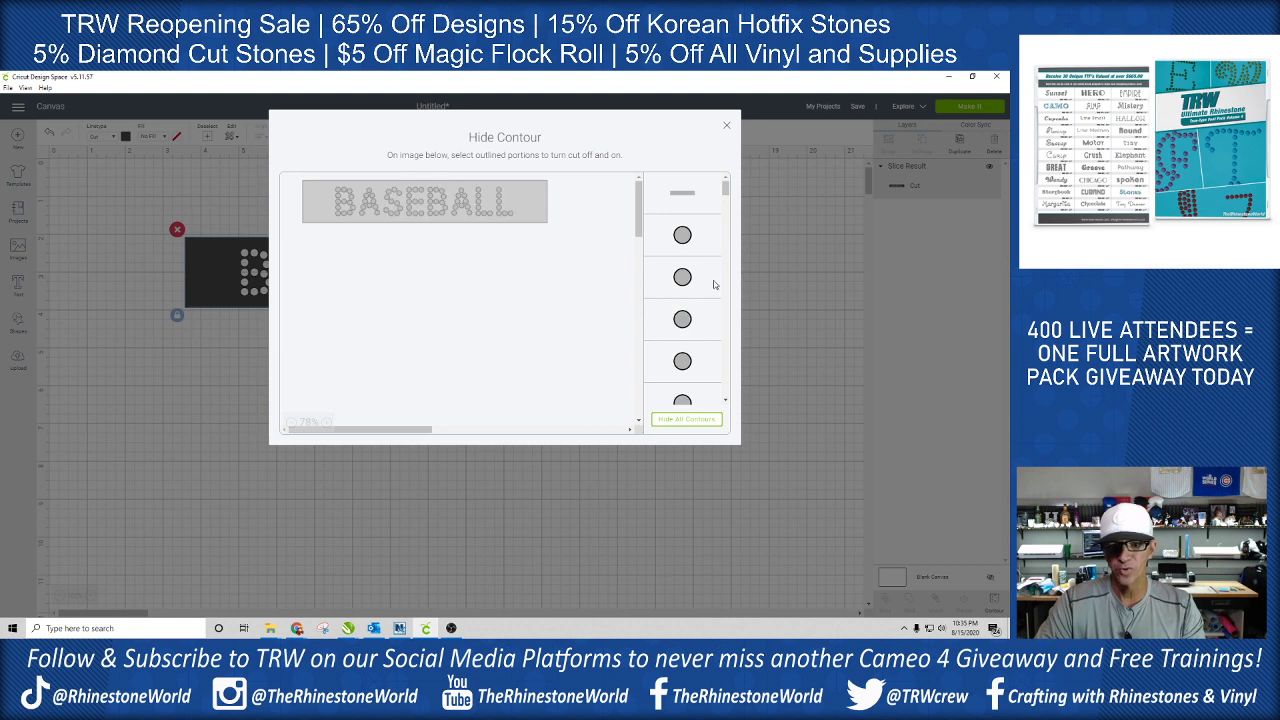
{"action": "left_click", "coordinate": [688, 420]}
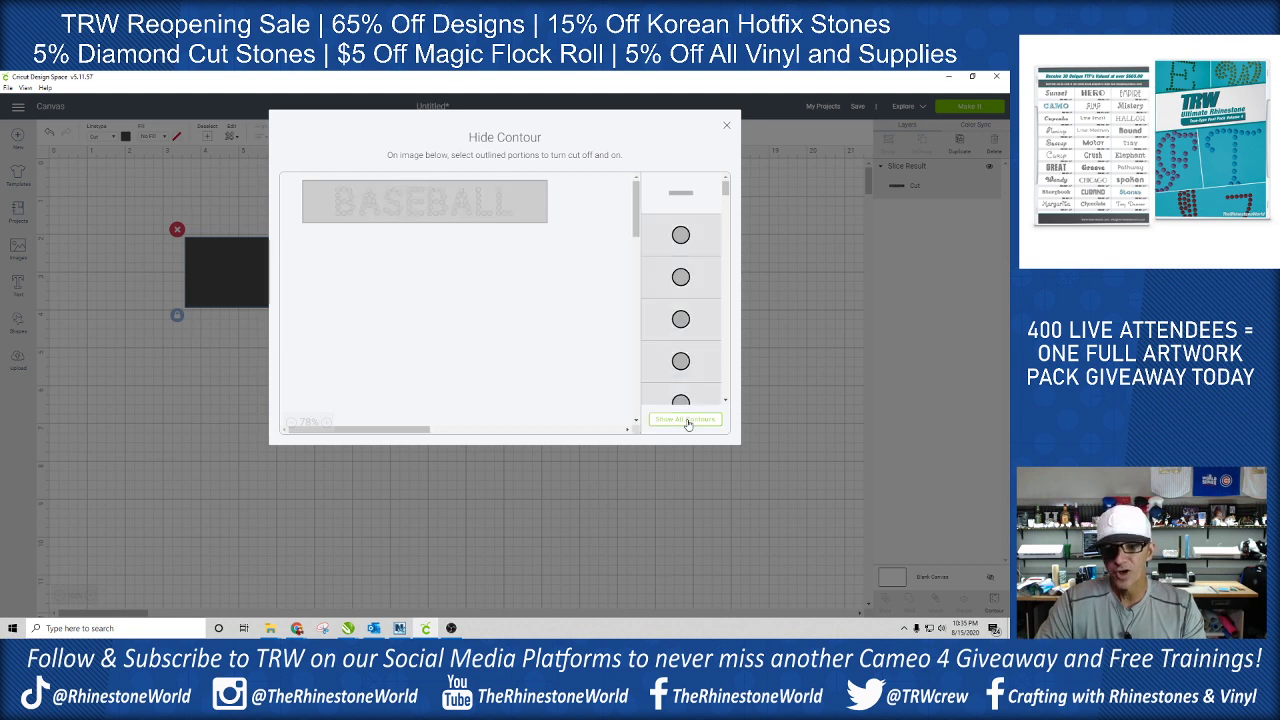
{"action": "left_click", "coordinate": [681, 236]}
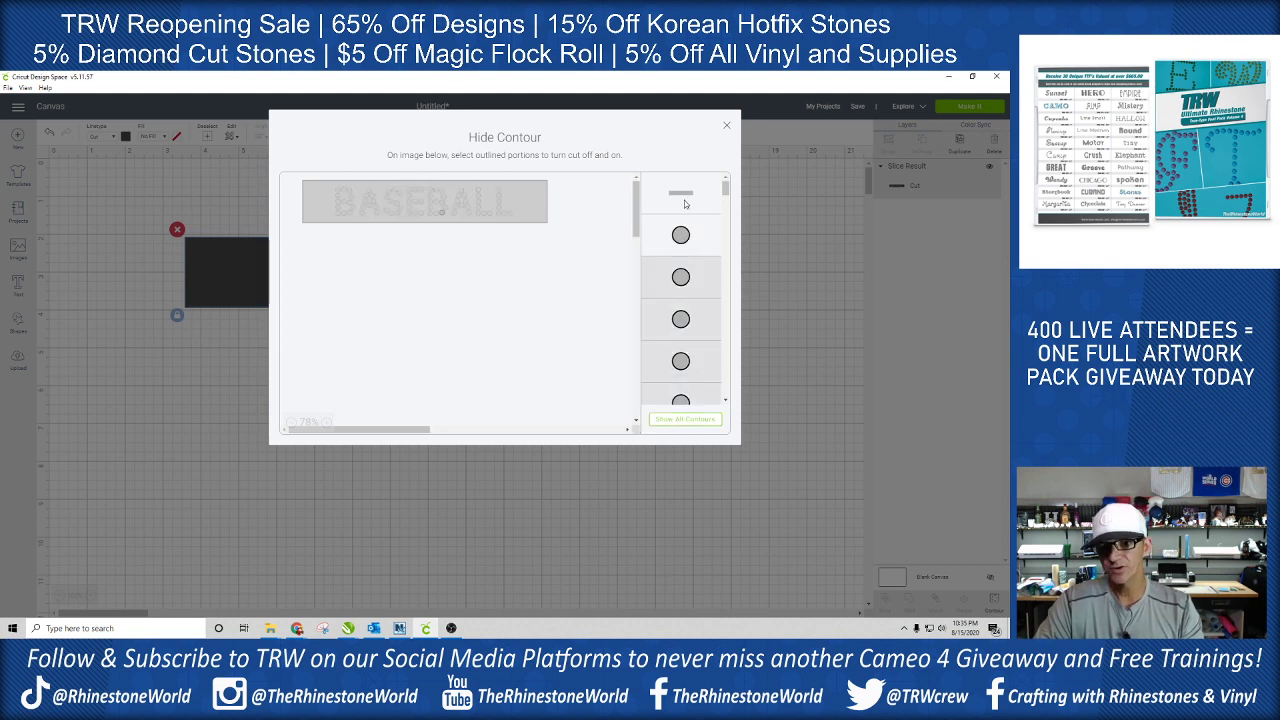
{"action": "left_click", "coordinate": [685, 202]}
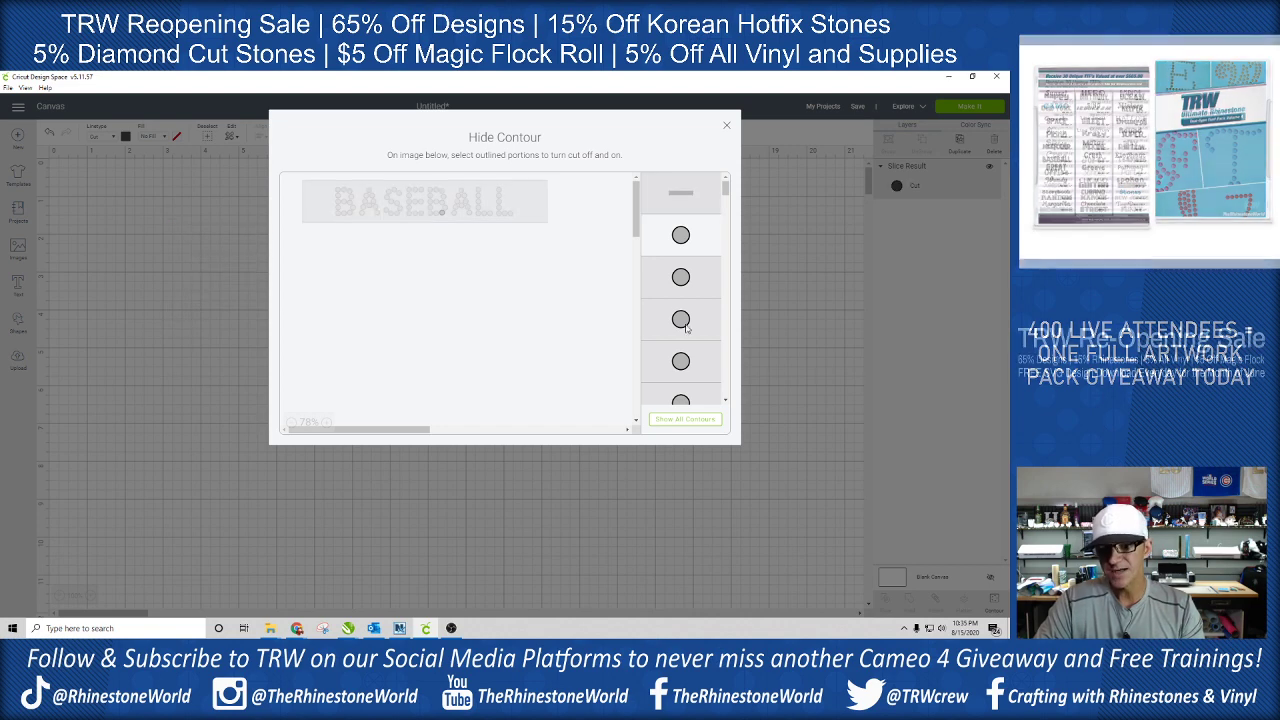
{"action": "left_click", "coordinate": [727, 127]}
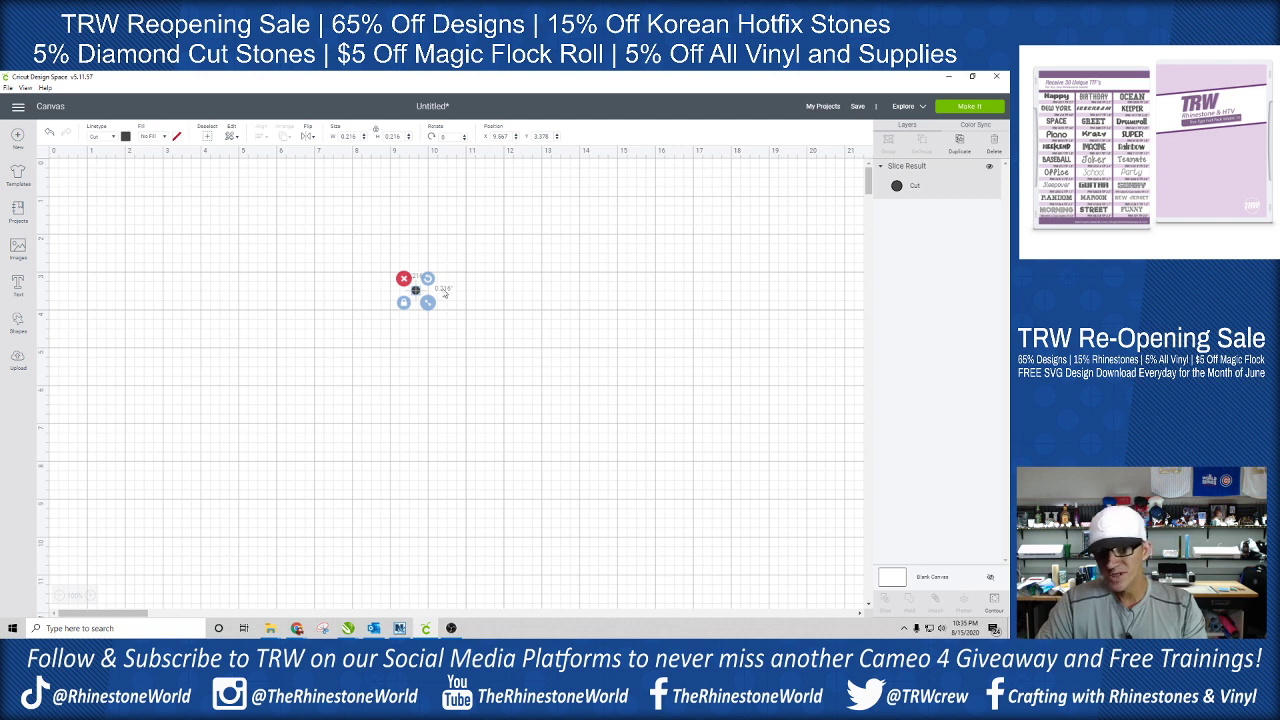
Set the remaining template circle's width to 0.135 inches and show all contours of the sliced template again
{"action": "left_click_drag", "start_coordinate": [347, 136], "coordinate": [363, 140]}
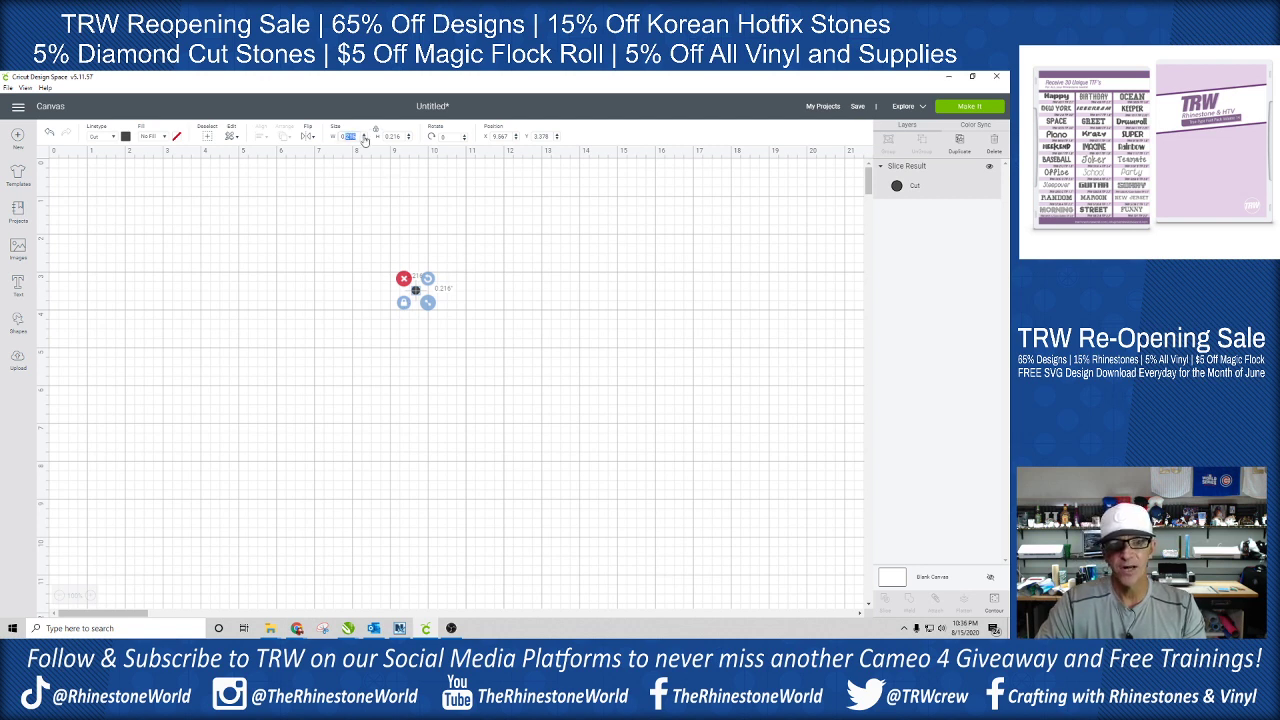
{"action": "type", "text": "135"}
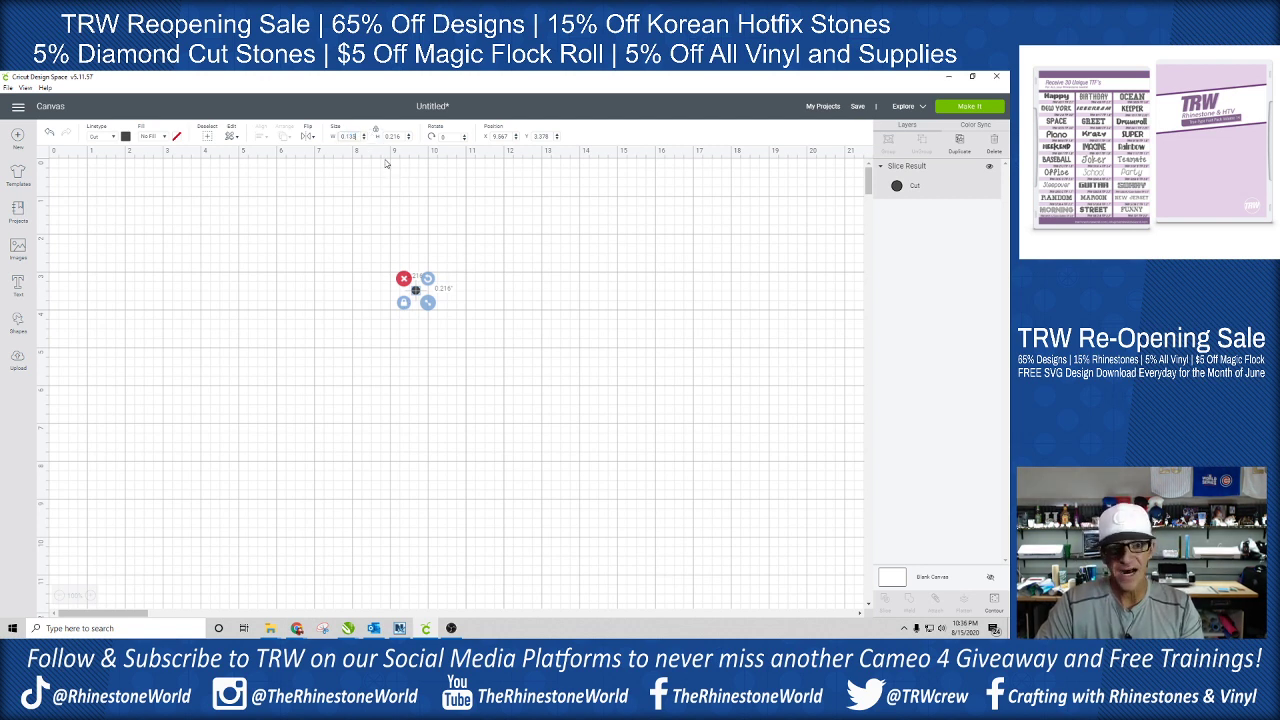
{"action": "key", "text": "Return"}
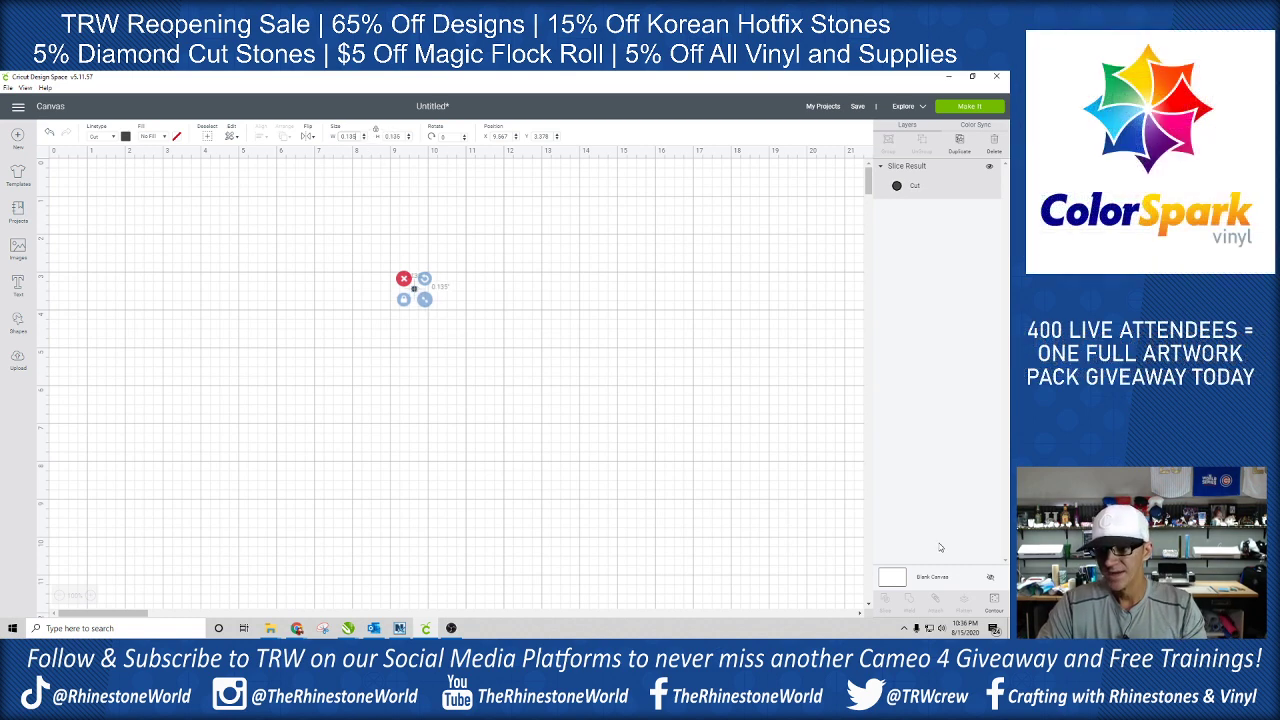
{"action": "left_click", "coordinate": [994, 603]}
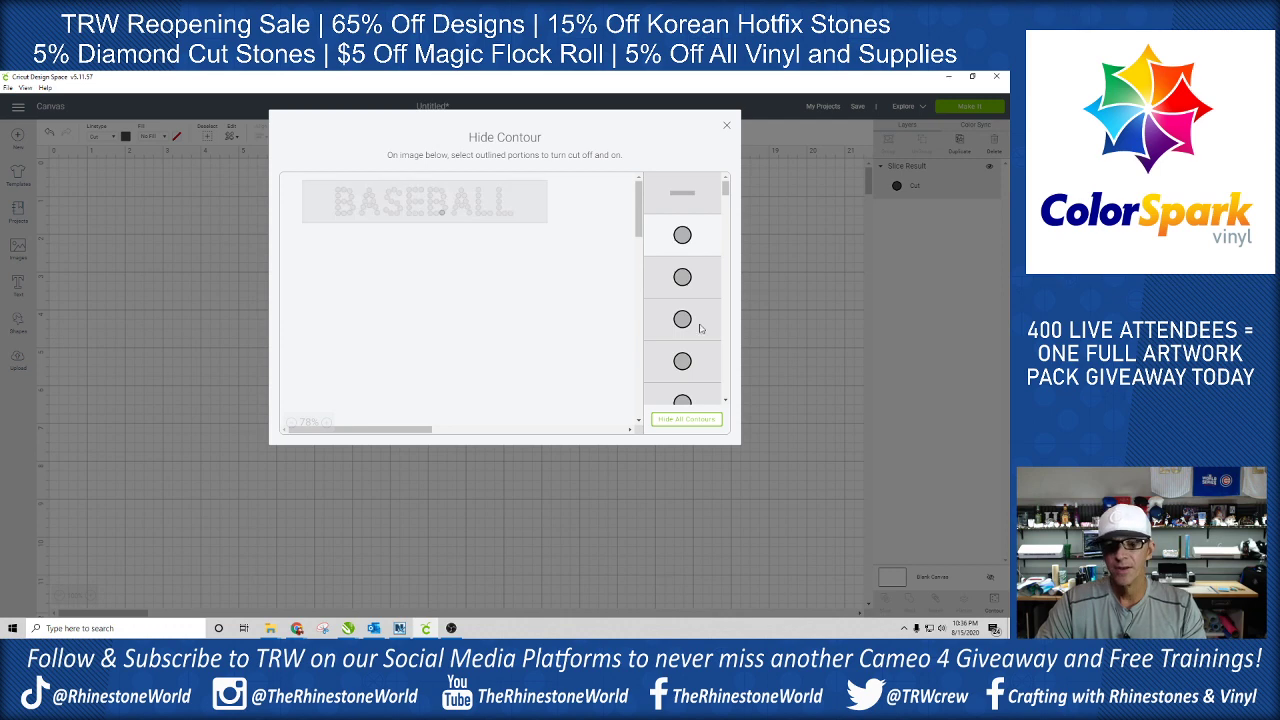
{"action": "left_click", "coordinate": [695, 424]}
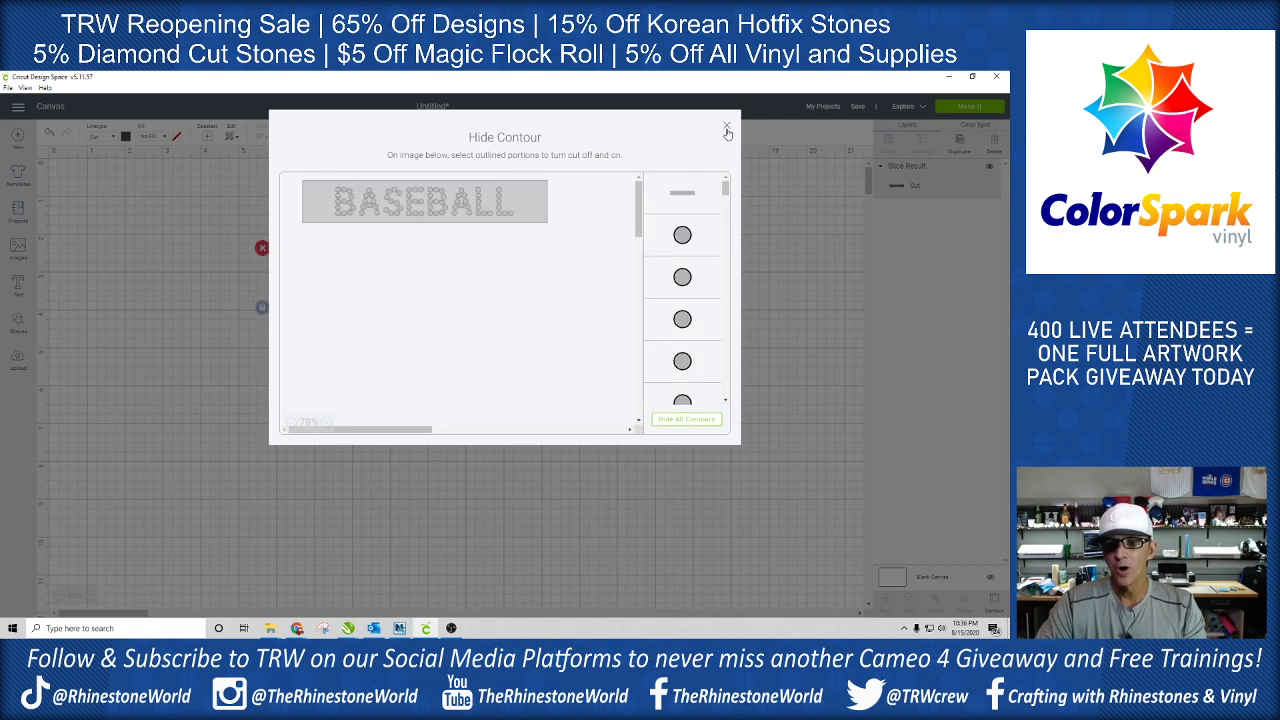
Close the contour view, shift the sliced BASEBALL template slightly up the canvas and delete it
{"action": "left_click", "coordinate": [727, 127]}
{"action": "left_click_drag", "start_coordinate": [474, 274], "coordinate": [466, 251]}
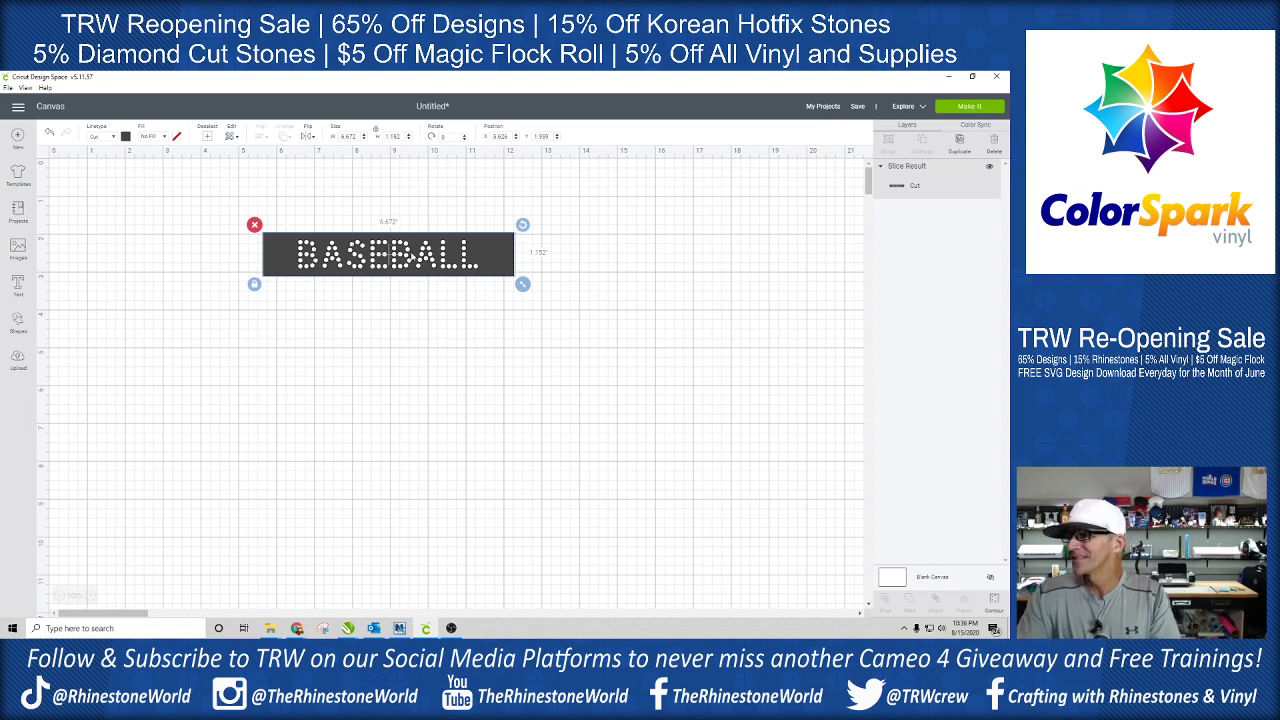
{"action": "left_click", "coordinate": [518, 313]}
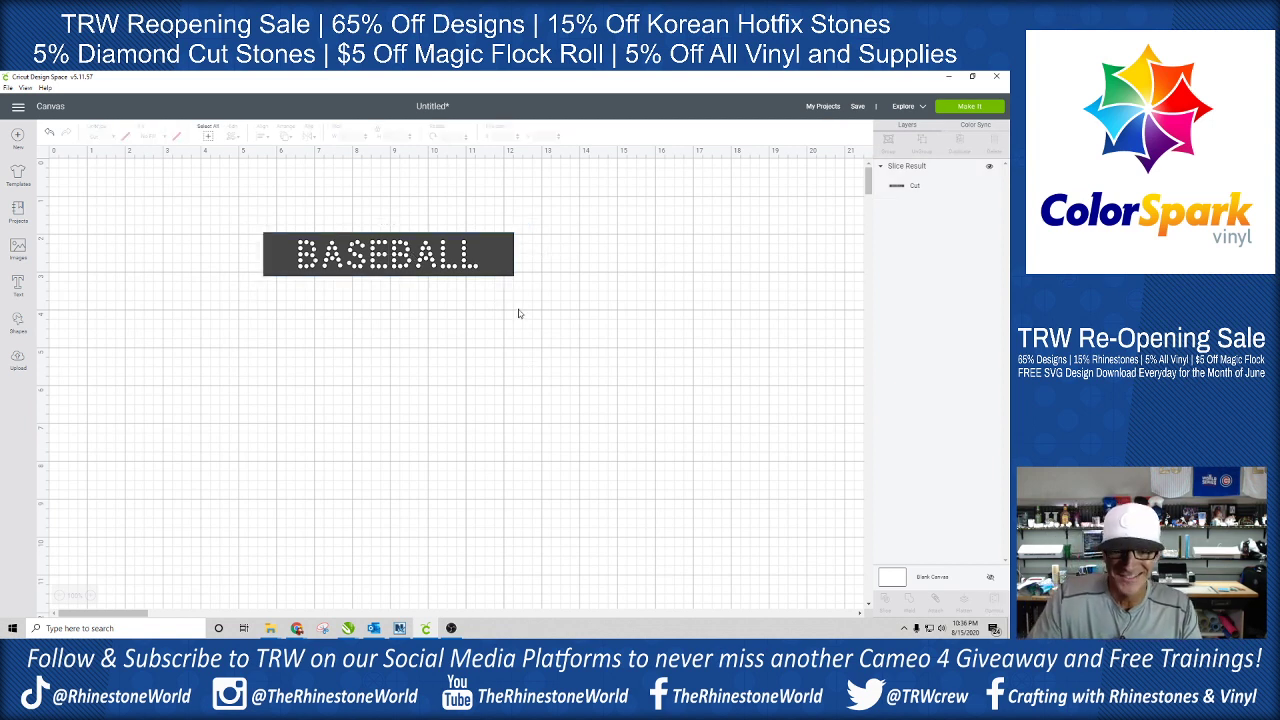
{"action": "left_click", "coordinate": [503, 275]}
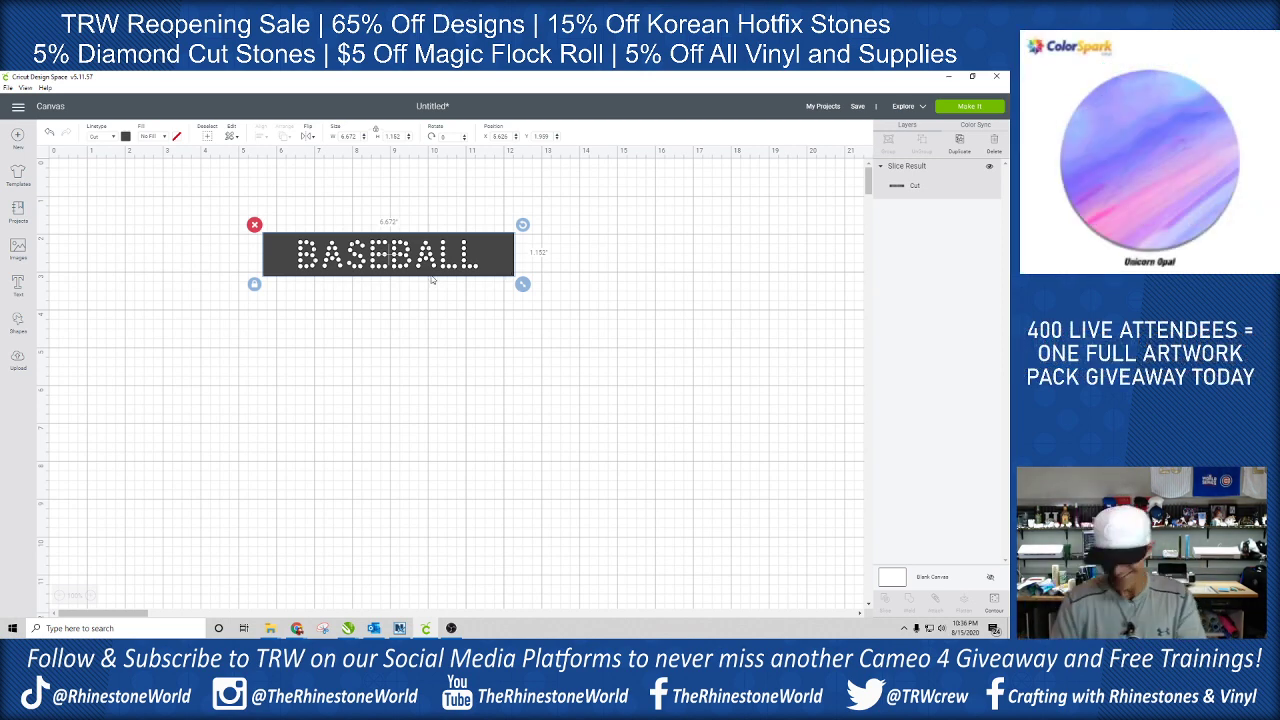
{"action": "key", "text": "Delete"}
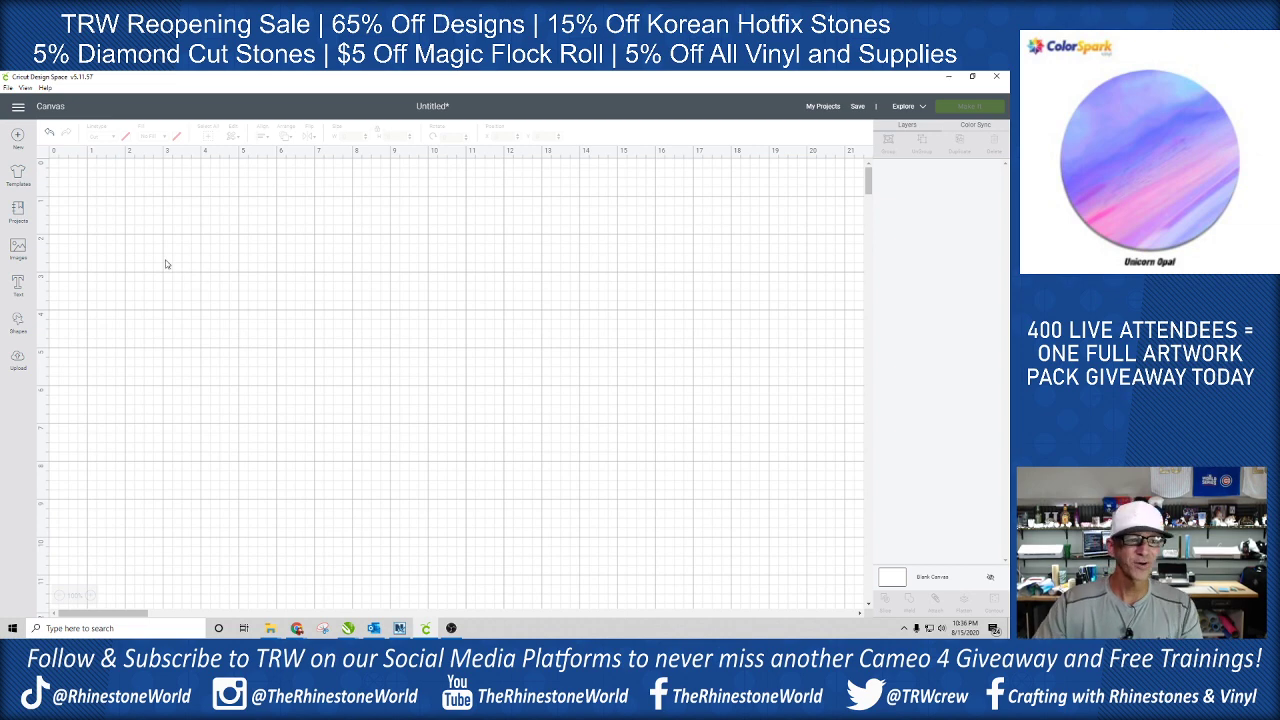
Insert the recently uploaded two-part baseball rhinestone template image onto the canvas
{"action": "left_click", "coordinate": [18, 360]}
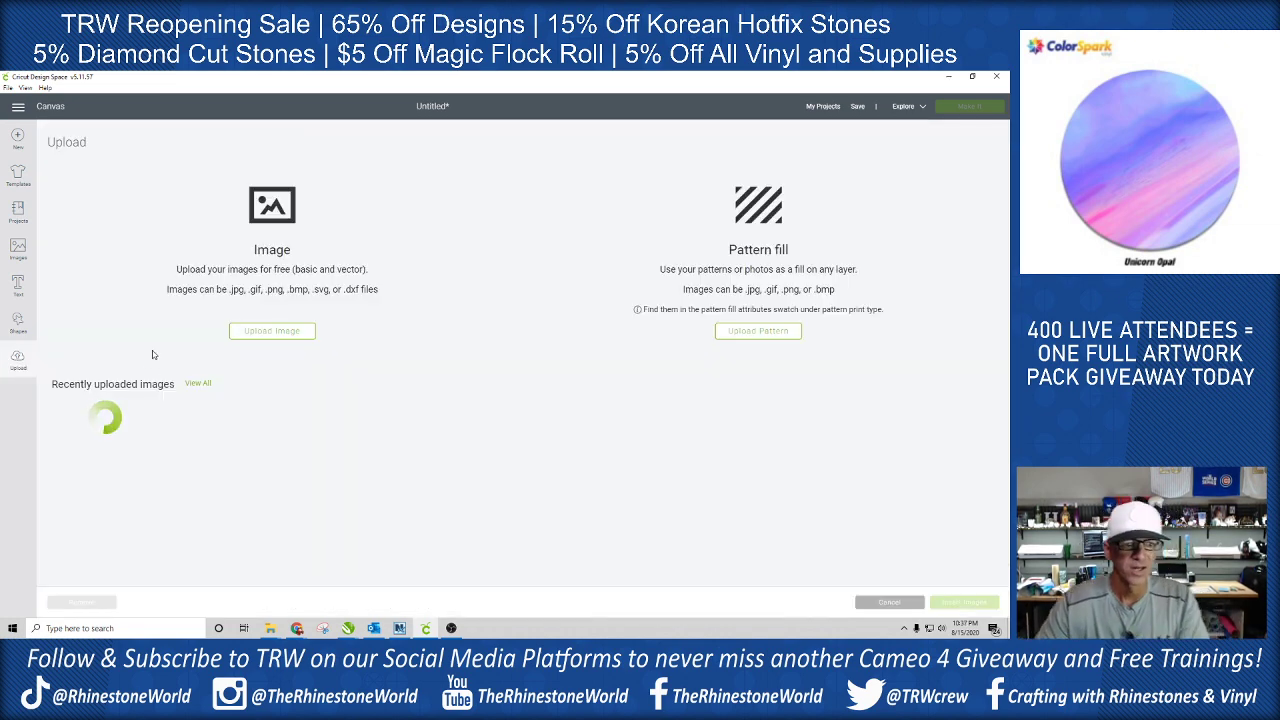
{"action": "left_click", "coordinate": [340, 462]}
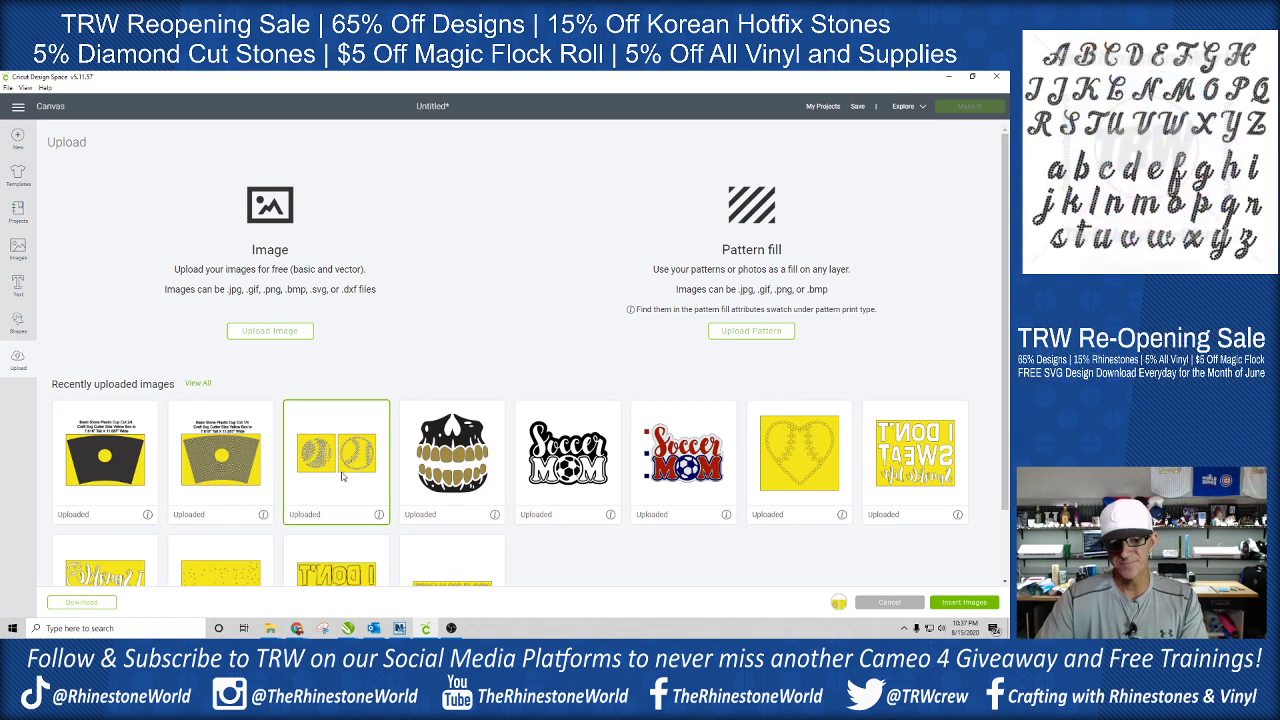
{"action": "left_click", "coordinate": [966, 604]}
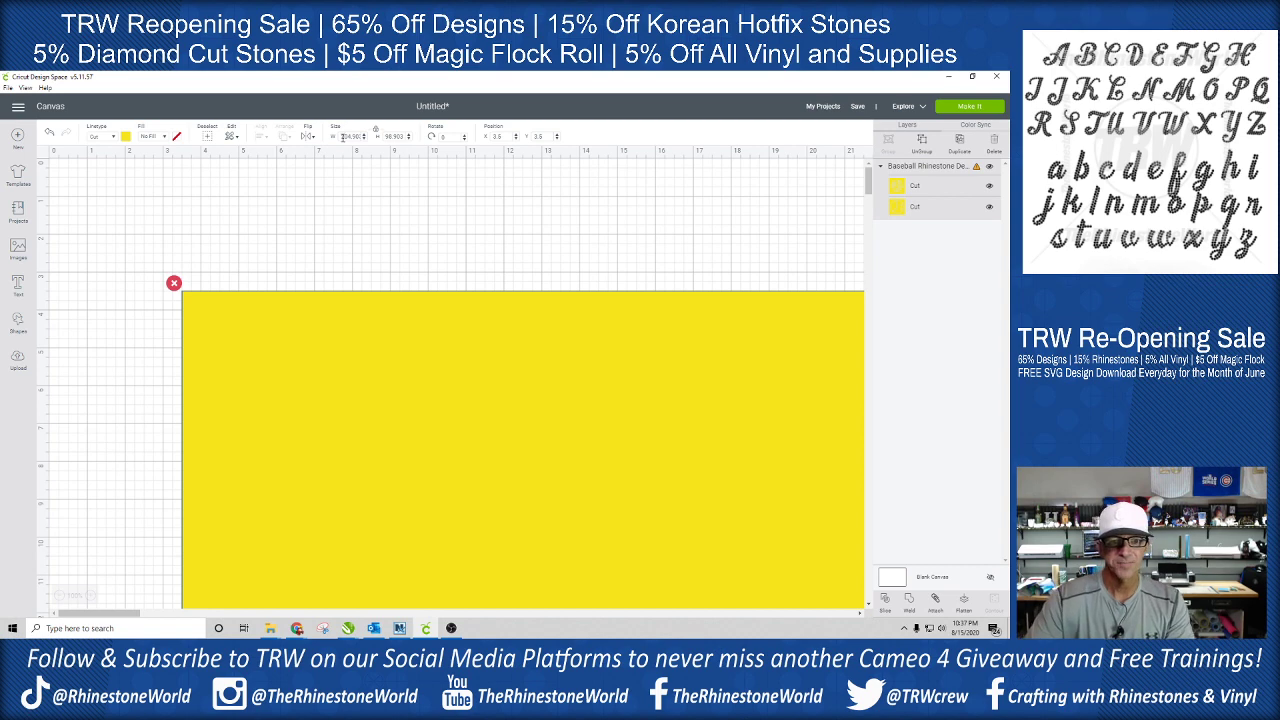
Set the baseball template image's width to 8 inches and move it up the canvas
{"action": "double_click", "coordinate": [345, 136]}
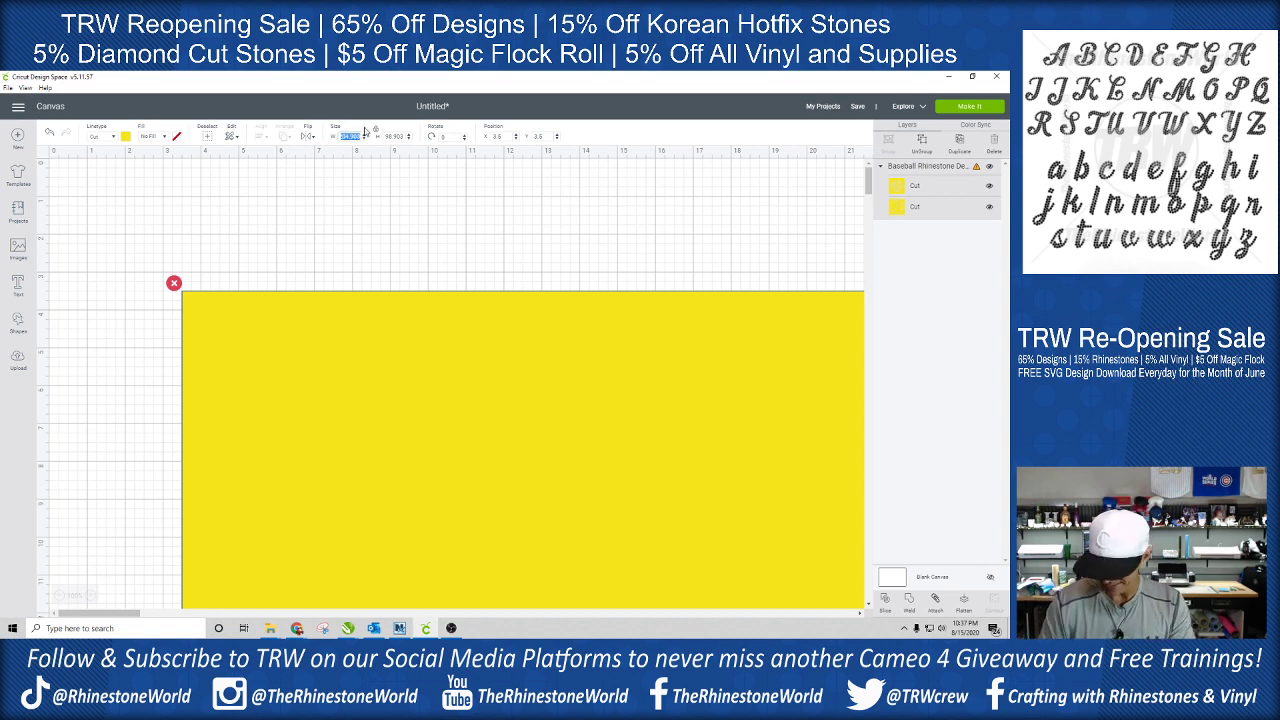
{"action": "type", "text": "8"}
{"action": "key", "text": "Return"}
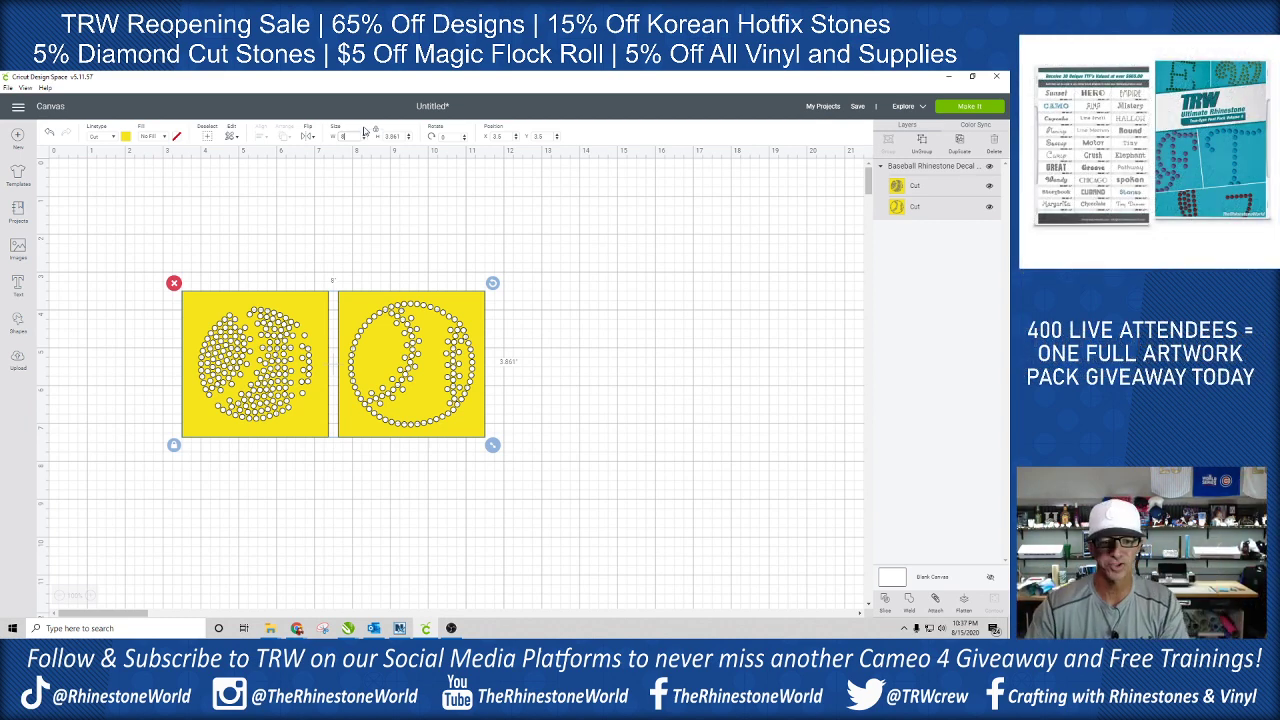
{"action": "left_click_drag", "start_coordinate": [417, 352], "coordinate": [437, 310]}
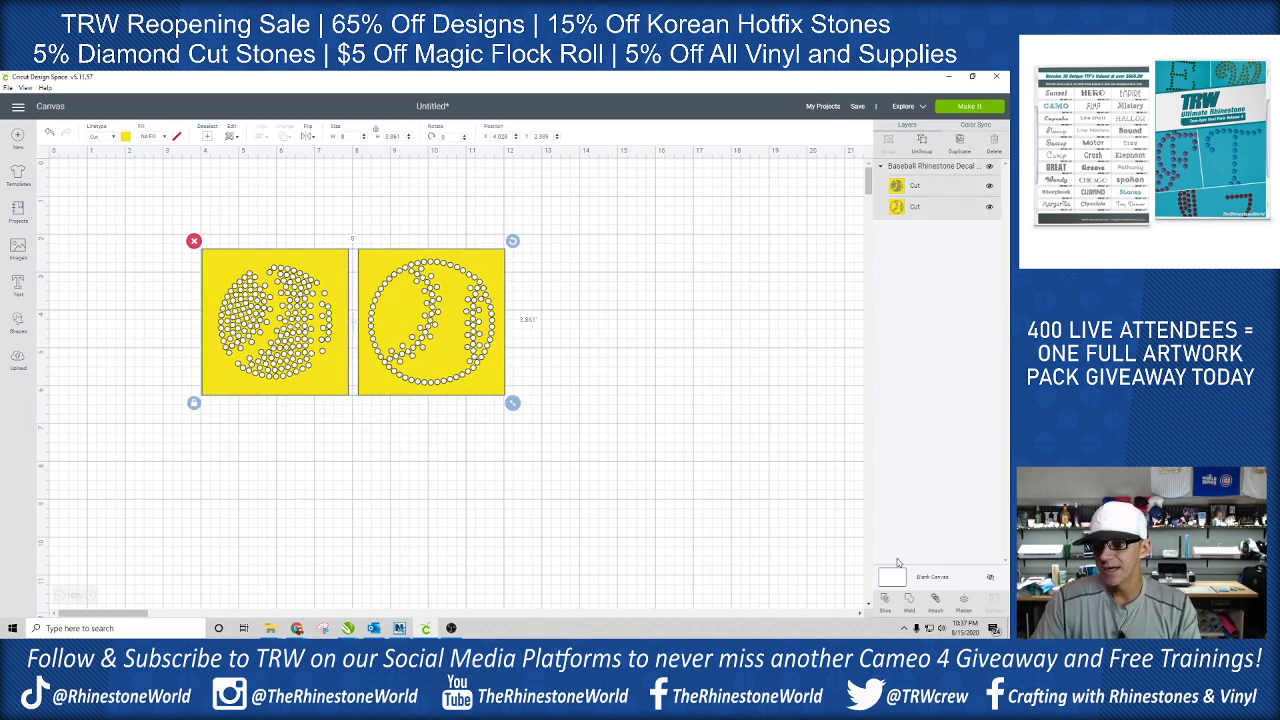
Weld the two baseball templates and hide all contours of the result except one circle
{"action": "left_click", "coordinate": [909, 602]}
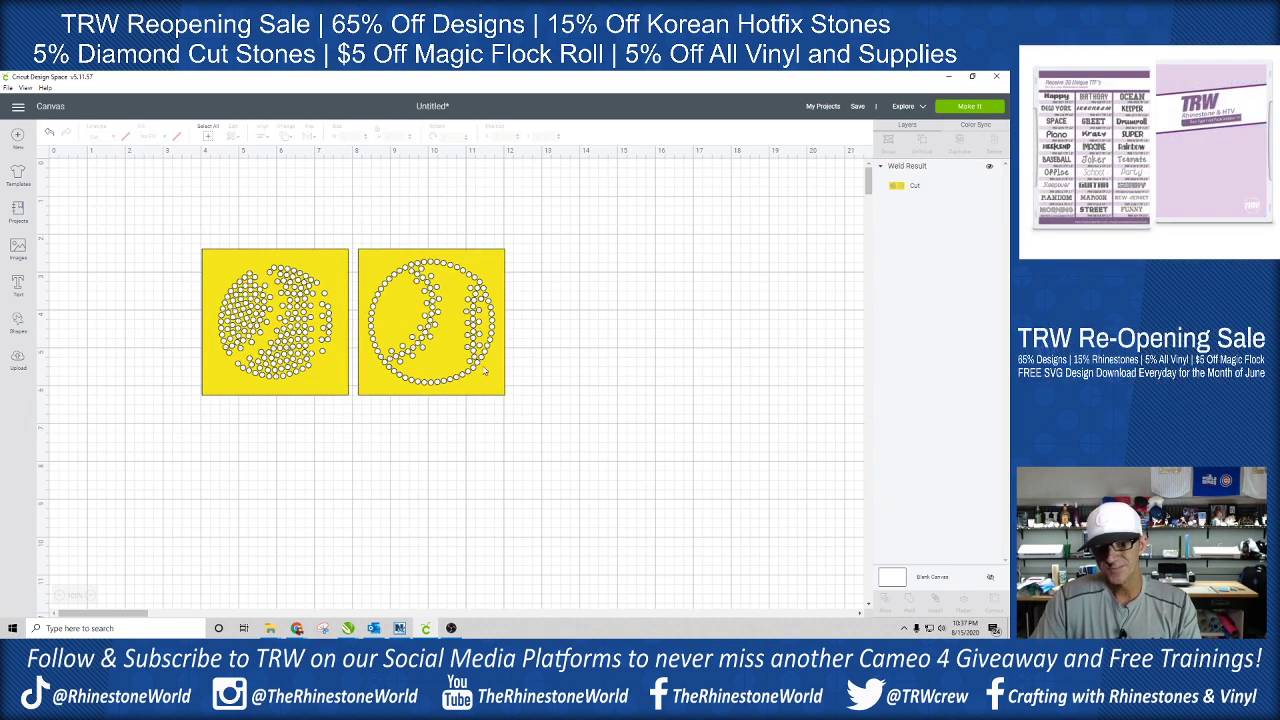
{"action": "left_click", "coordinate": [482, 367]}
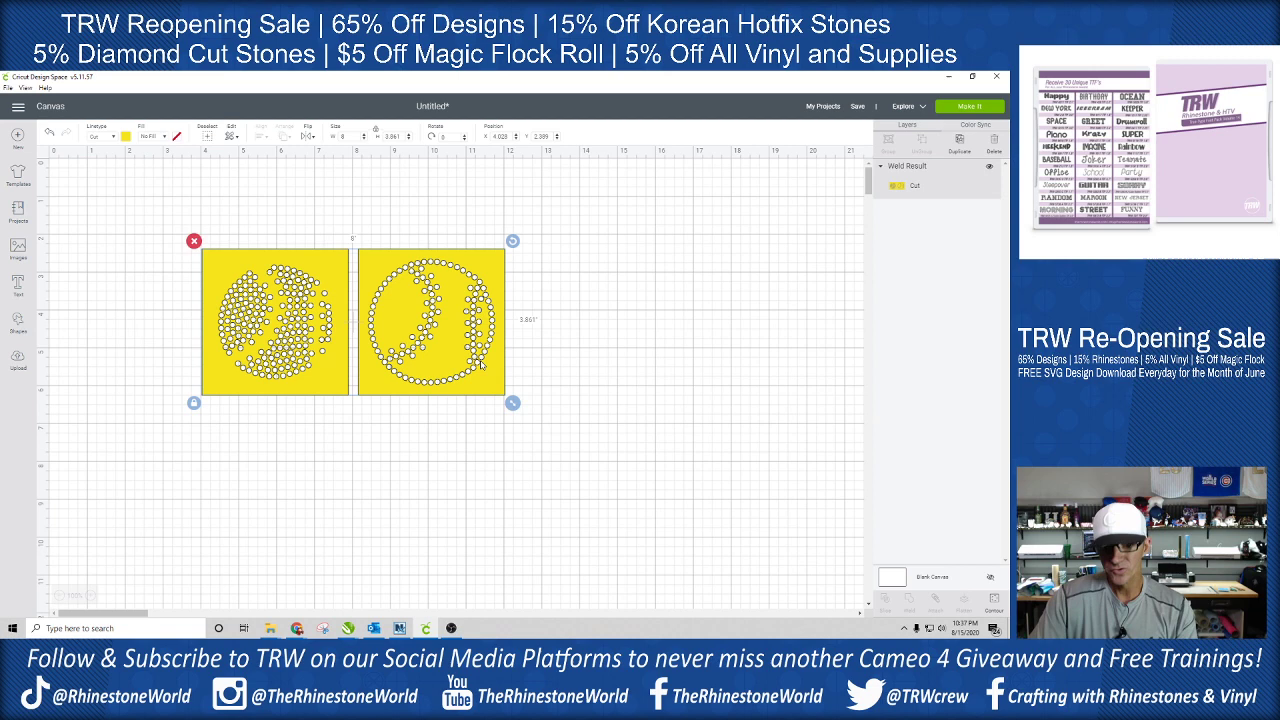
{"action": "left_click", "coordinate": [995, 601]}
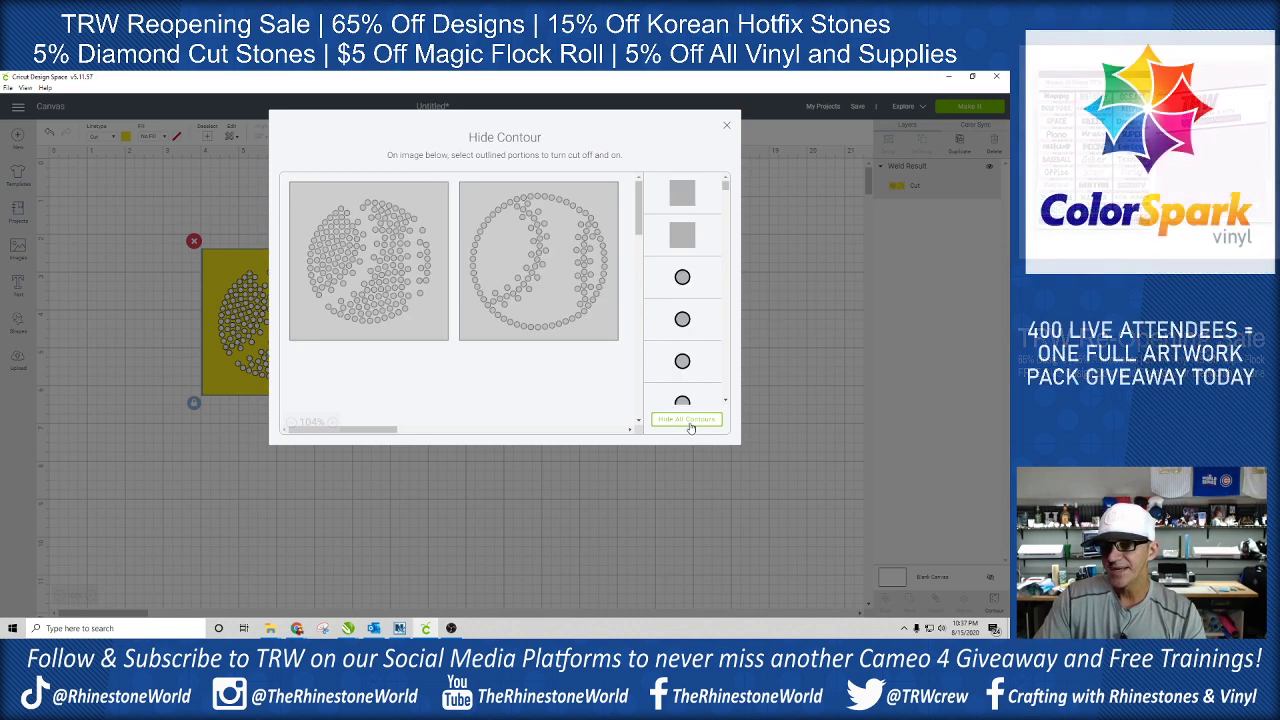
{"action": "left_click", "coordinate": [689, 424]}
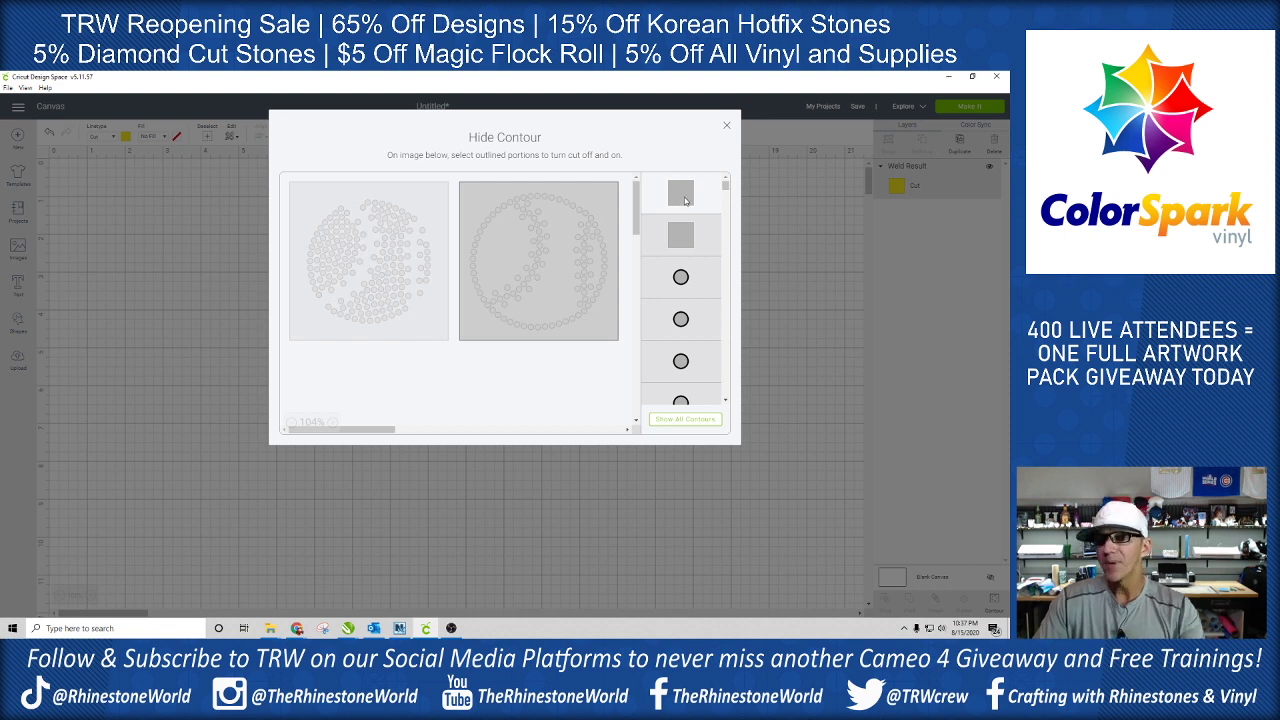
{"action": "left_click", "coordinate": [683, 285]}
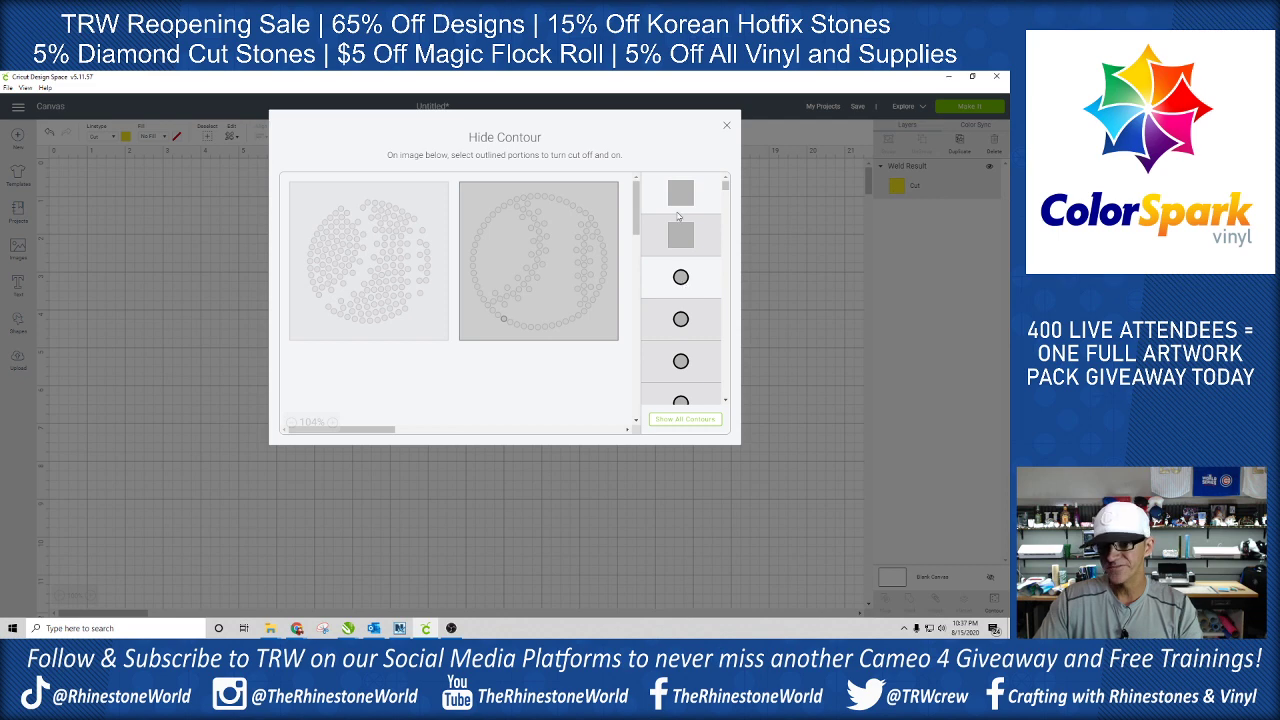
{"action": "left_click", "coordinate": [677, 198]}
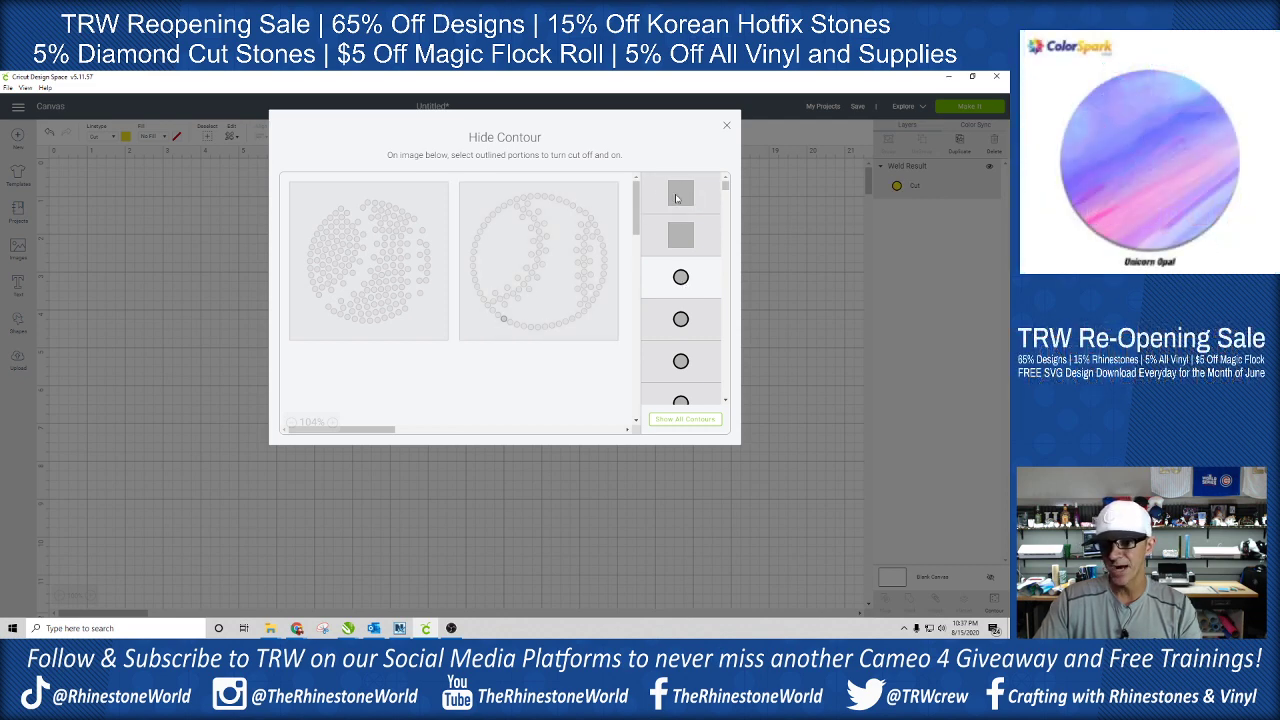
{"action": "left_click", "coordinate": [727, 128]}
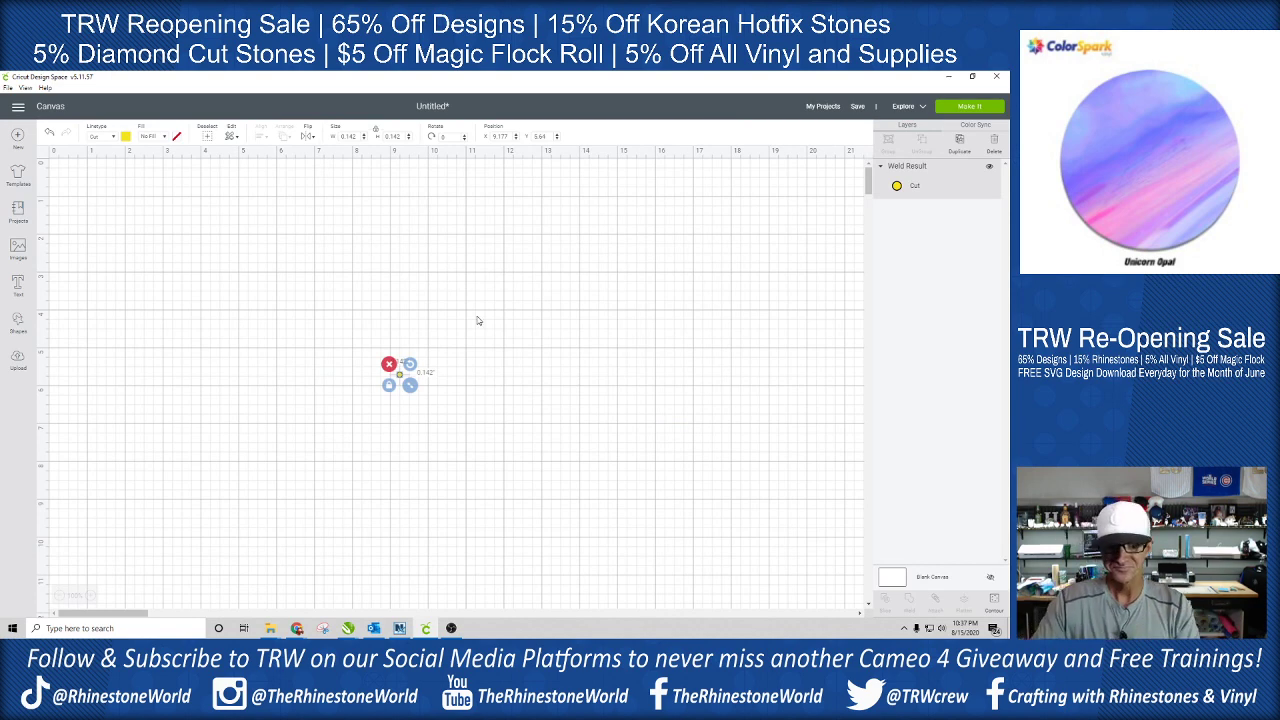
Set the isolated circle's width to 0.135 inches and show all contours of the welded baseball templates again
{"action": "left_click_drag", "start_coordinate": [482, 306], "coordinate": [332, 452]}
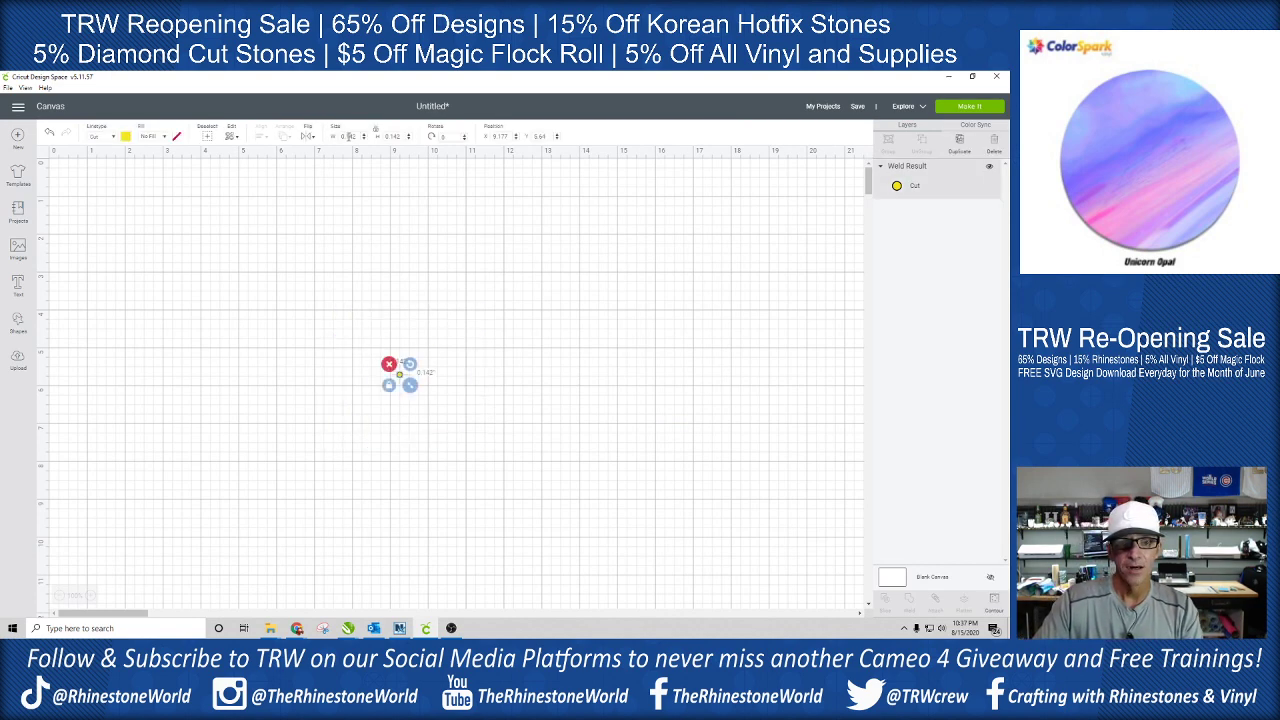
{"action": "double_click", "coordinate": [349, 137]}
{"action": "type", "text": "0.135"}
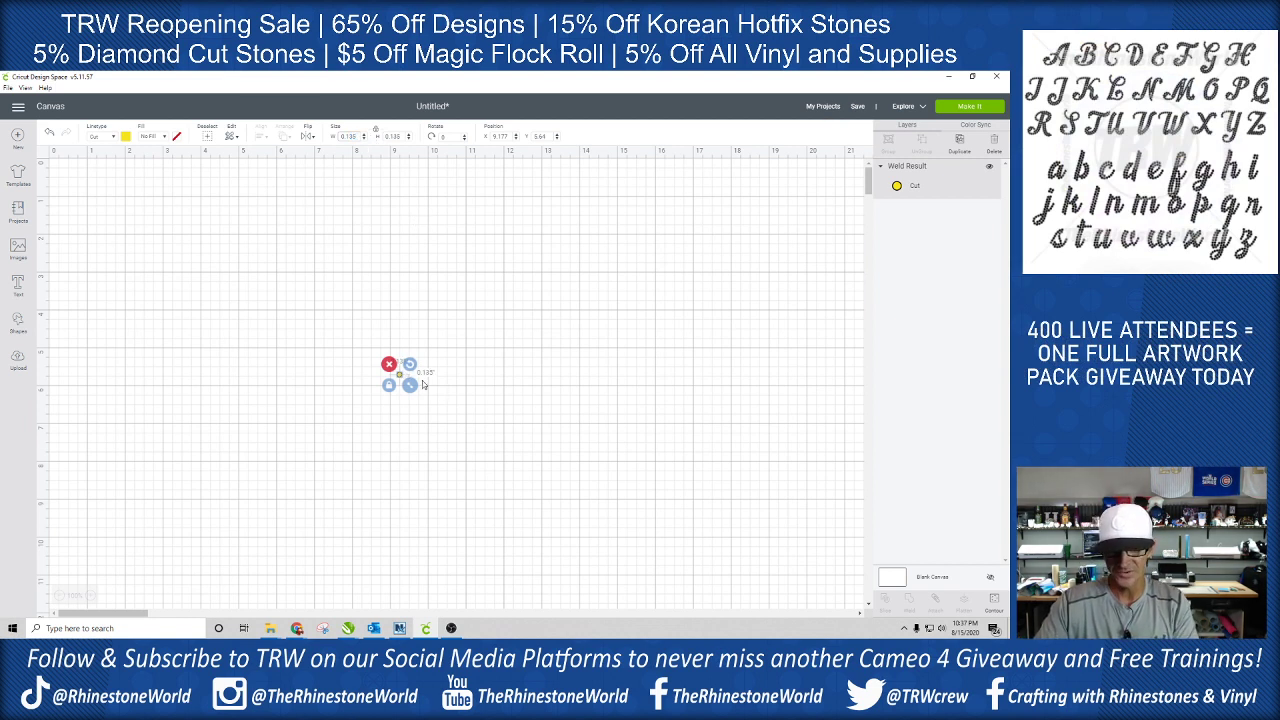
{"action": "left_click", "coordinate": [996, 605]}
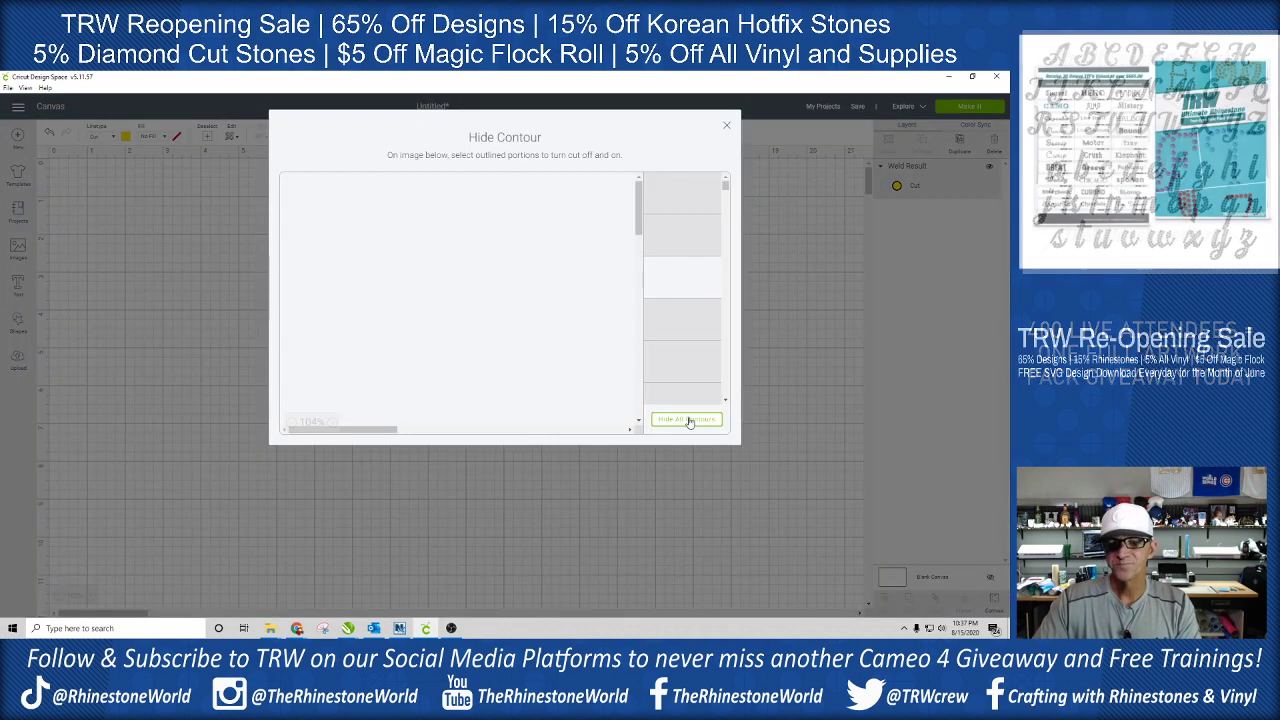
{"action": "left_click", "coordinate": [688, 420]}
{"action": "left_click", "coordinate": [686, 420]}
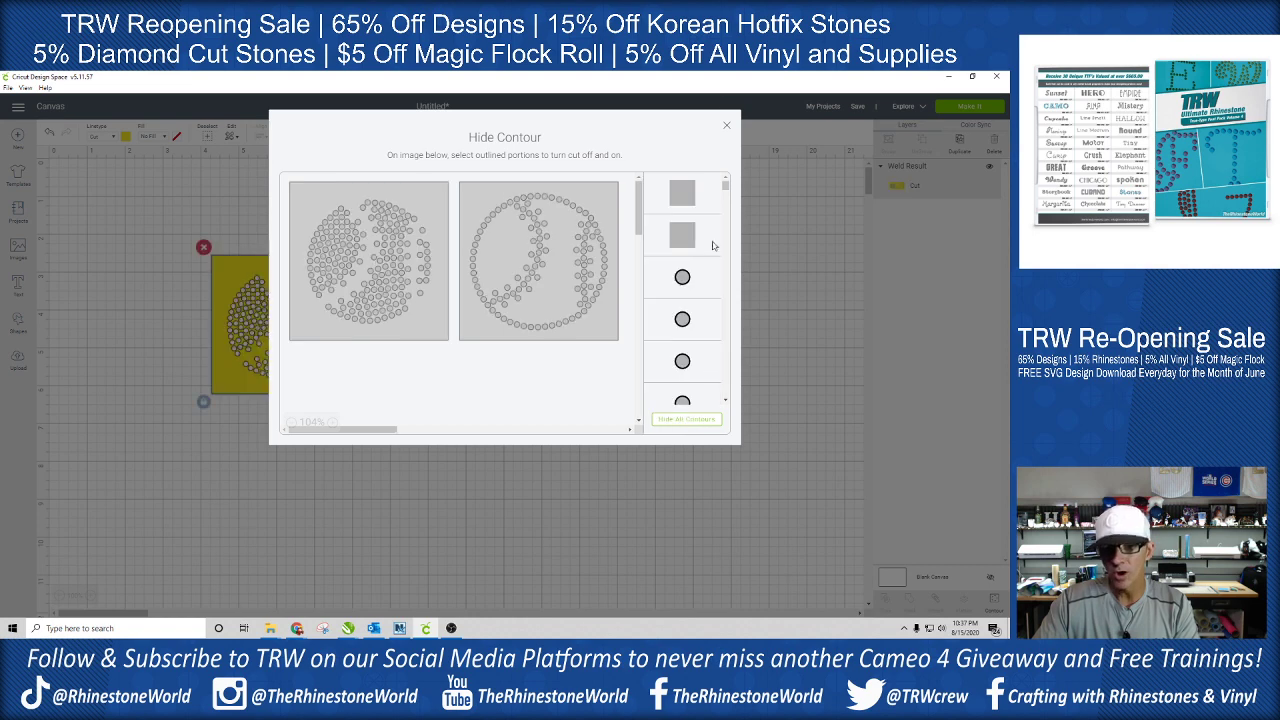
{"action": "left_click", "coordinate": [727, 126]}
{"action": "left_click", "coordinate": [617, 327]}
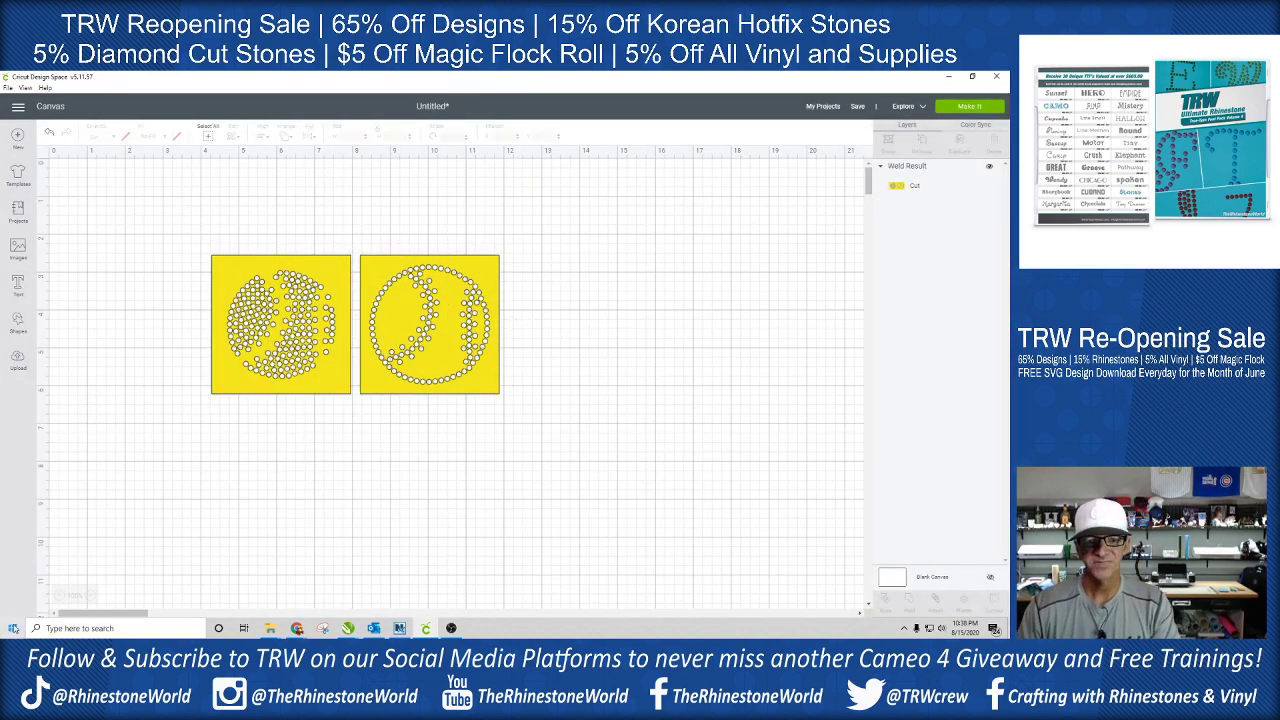
Move the welded baseball templates up the canvas, closer to its upper edge
{"action": "left_click_drag", "start_coordinate": [470, 340], "coordinate": [491, 323]}
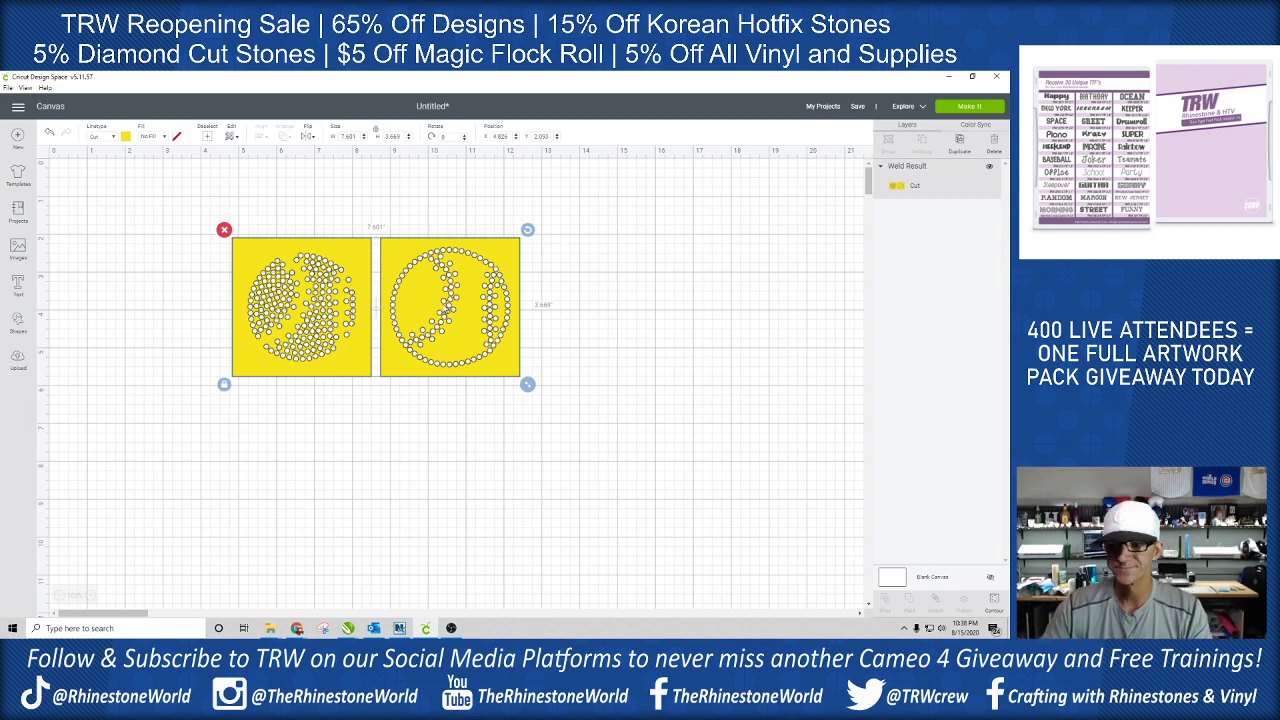
{"action": "left_click_drag", "start_coordinate": [454, 318], "coordinate": [461, 295]}
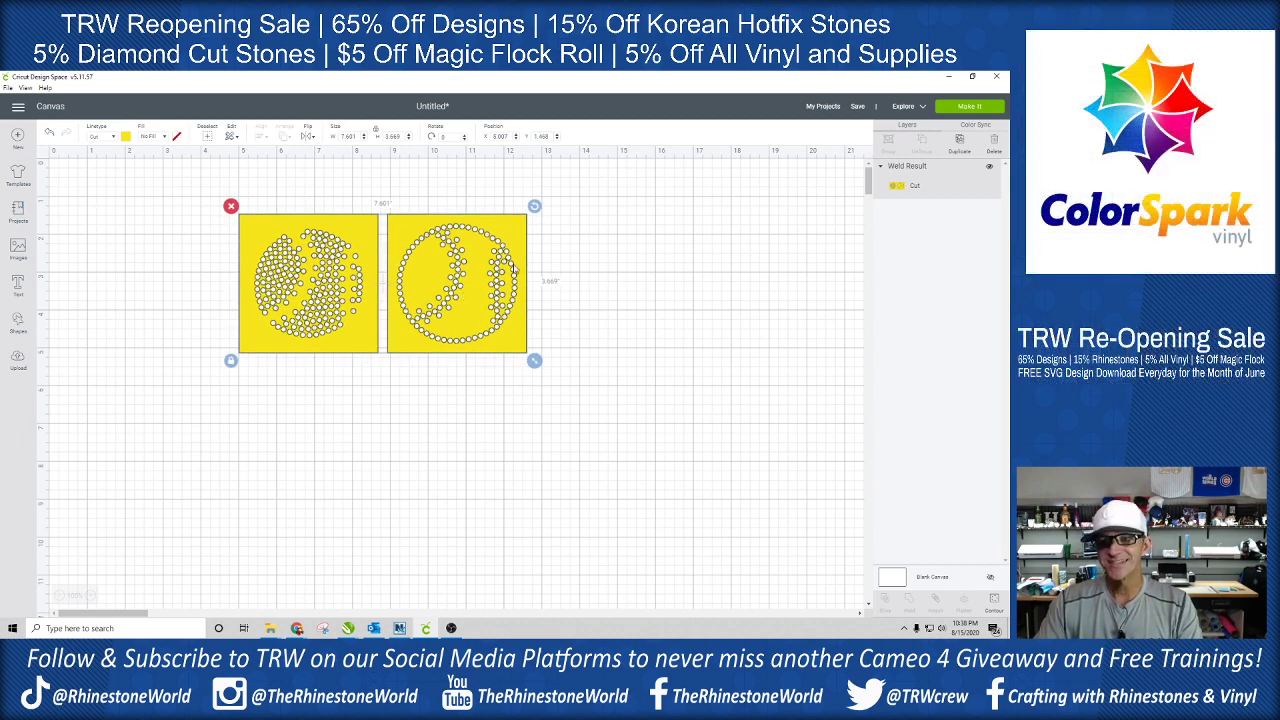
{"action": "left_click_drag", "start_coordinate": [463, 292], "coordinate": [473, 290]}
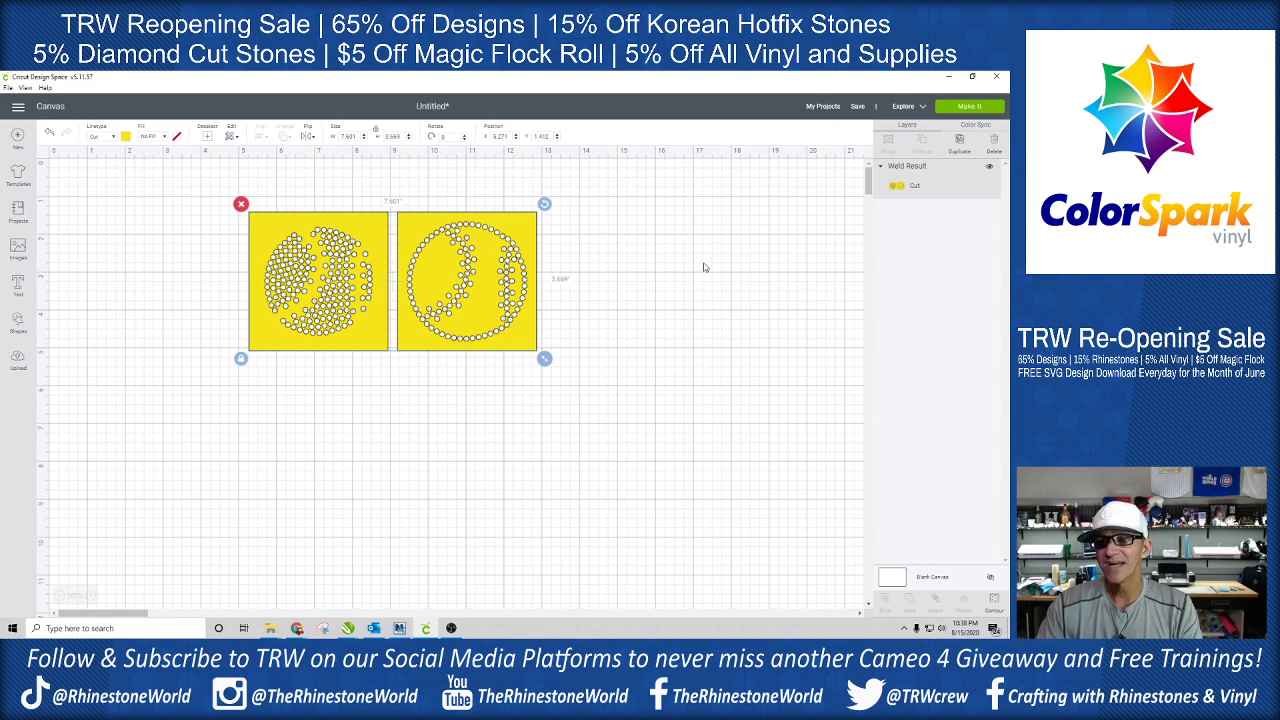
{"action": "left_click", "coordinate": [673, 287]}
{"action": "left_click", "coordinate": [461, 296]}
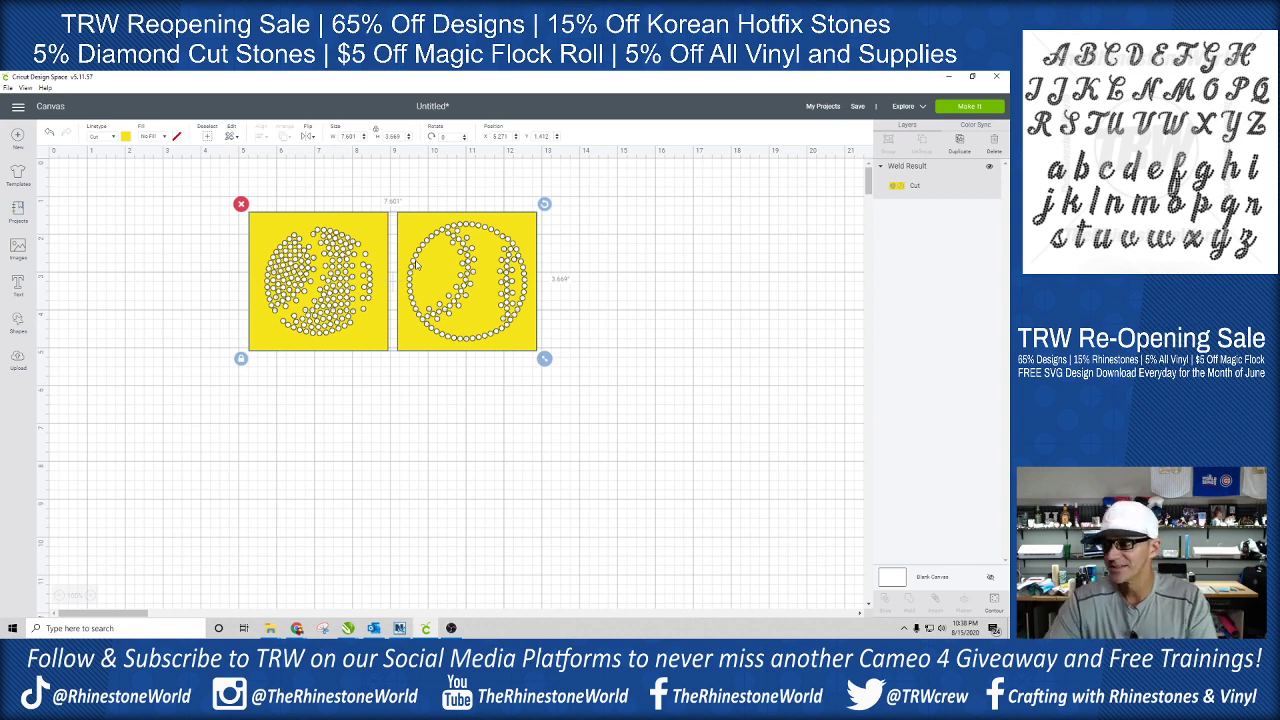
{"action": "left_click", "coordinate": [612, 290]}
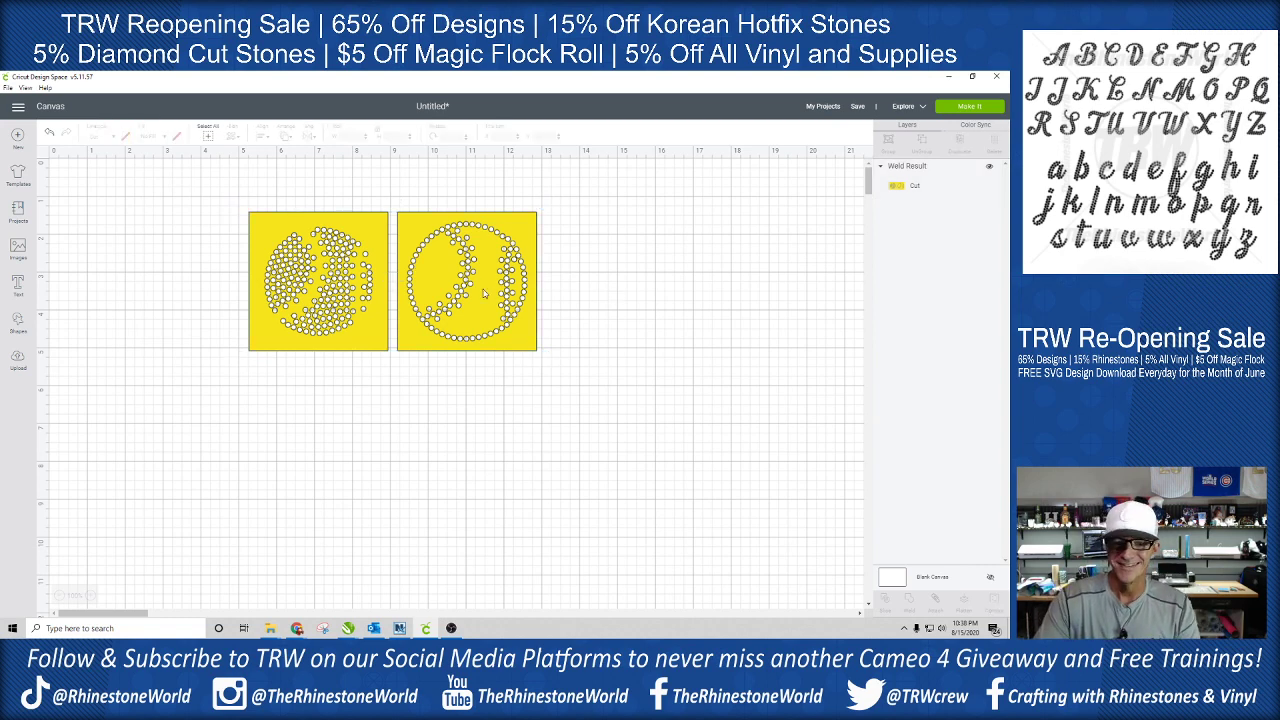
Delete the welded baseball templates, and undo the edits back to the freshly inserted, unwelded image at its original size
{"action": "left_click", "coordinate": [486, 294]}
{"action": "key", "text": "Delete"}
{"action": "key", "text": "ctrl+z"}
{"action": "key", "text": "ctrl+z"}
{"action": "key", "text": "ctrl+z"}
{"action": "key", "text": "ctrl+z"}
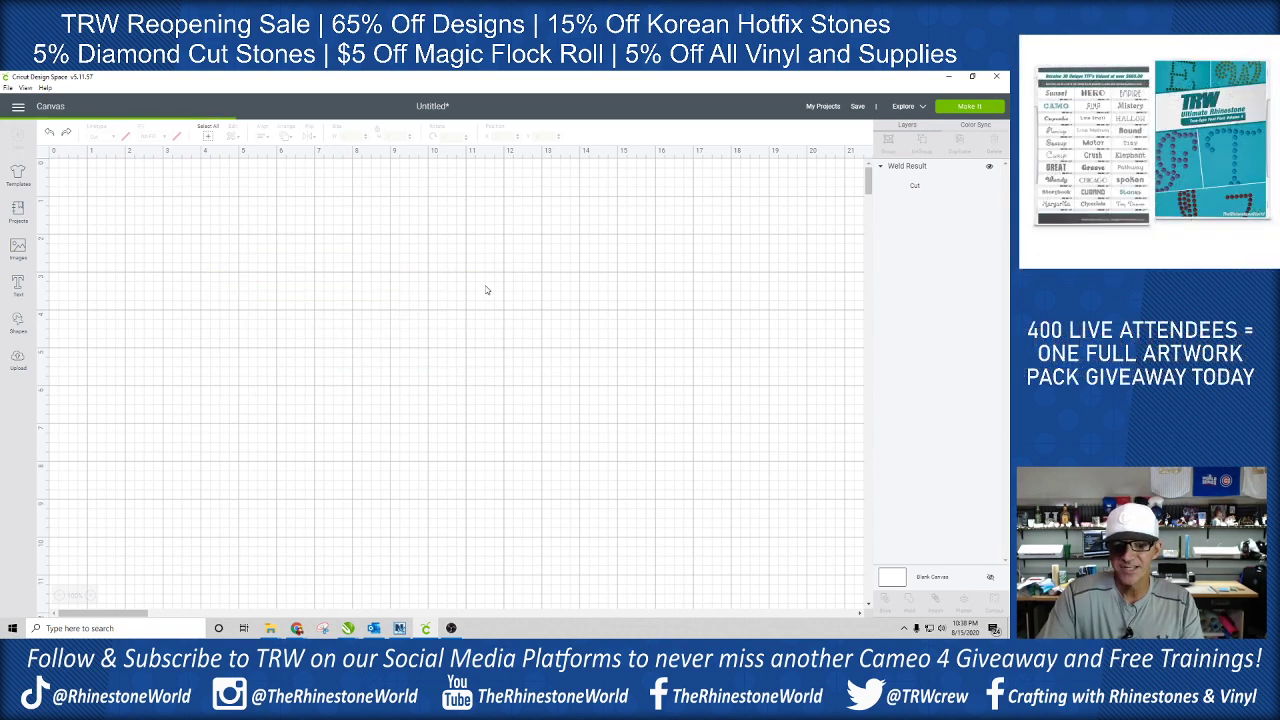
{"action": "key", "text": "ctrl+z"}
{"action": "key", "text": "ctrl+z"}
{"action": "key", "text": "ctrl+y"}
{"action": "key", "text": "ctrl+y"}
{"action": "key", "text": "ctrl+y"}
{"action": "key", "text": "ctrl+y"}
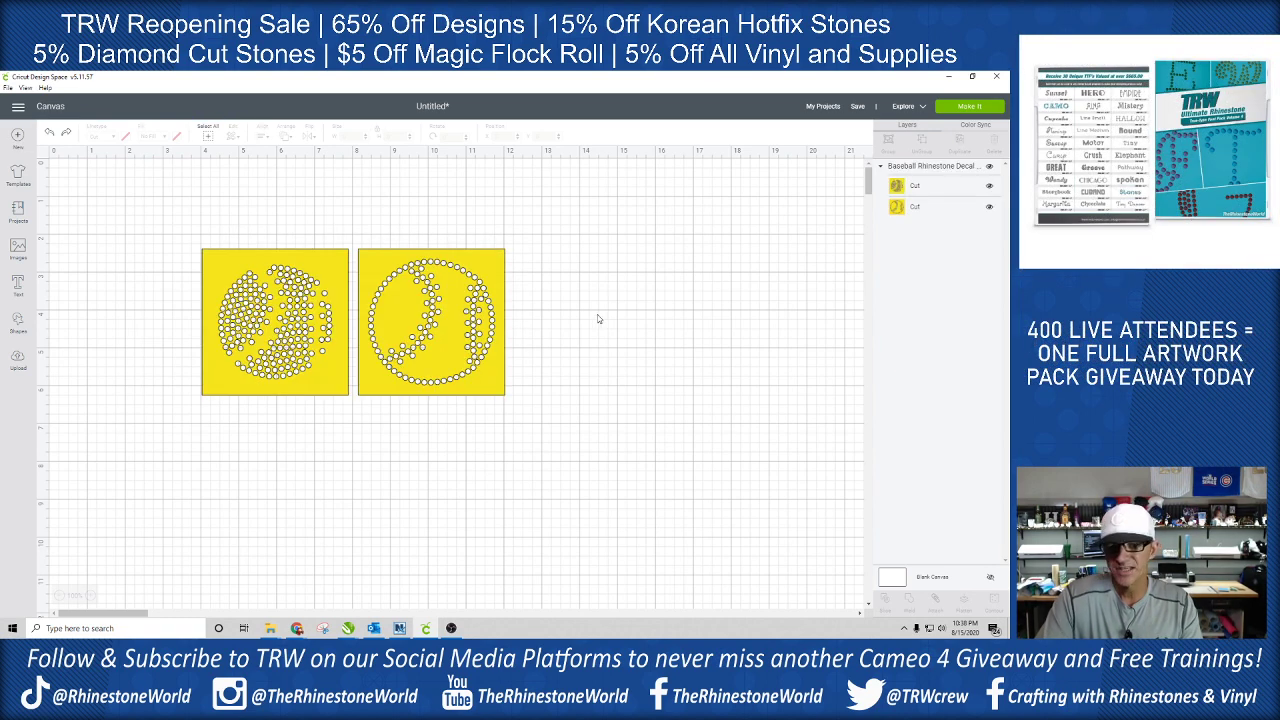
{"action": "left_click_drag", "start_coordinate": [442, 371], "coordinate": [484, 316]}
{"action": "key", "text": "ctrl+z"}
{"action": "key", "text": "ctrl+z"}
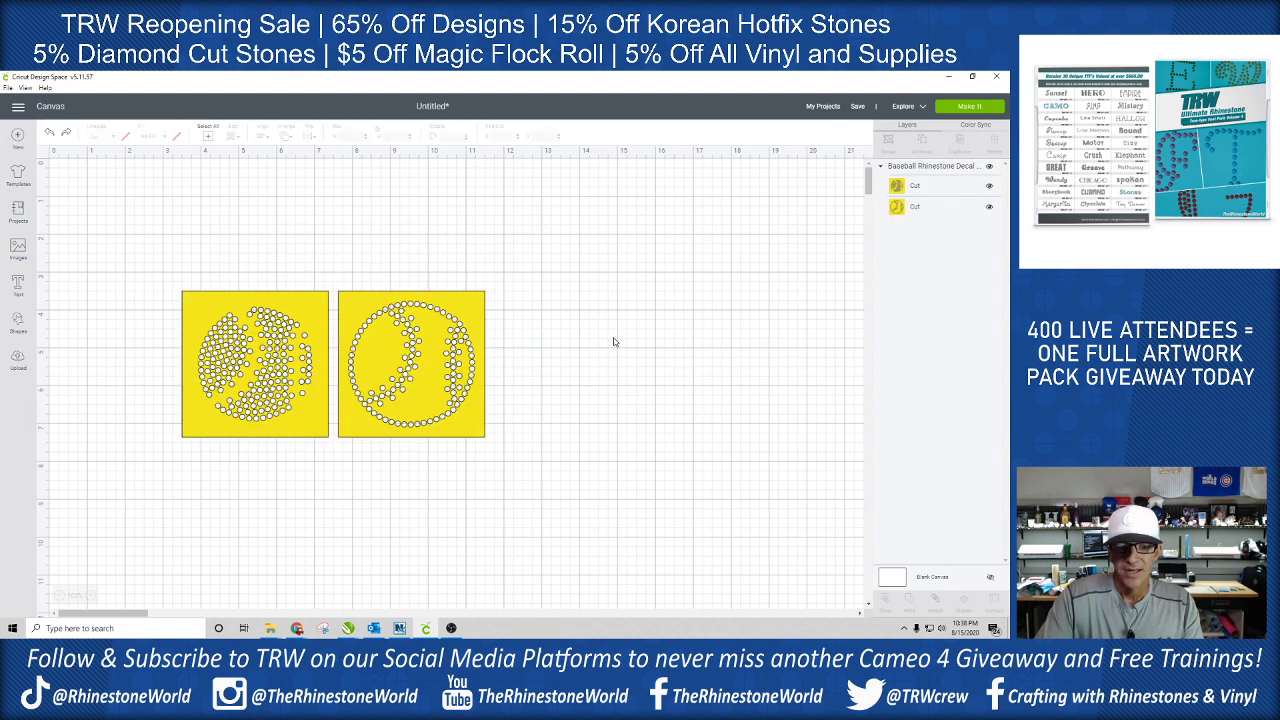
{"action": "left_click", "coordinate": [536, 326]}
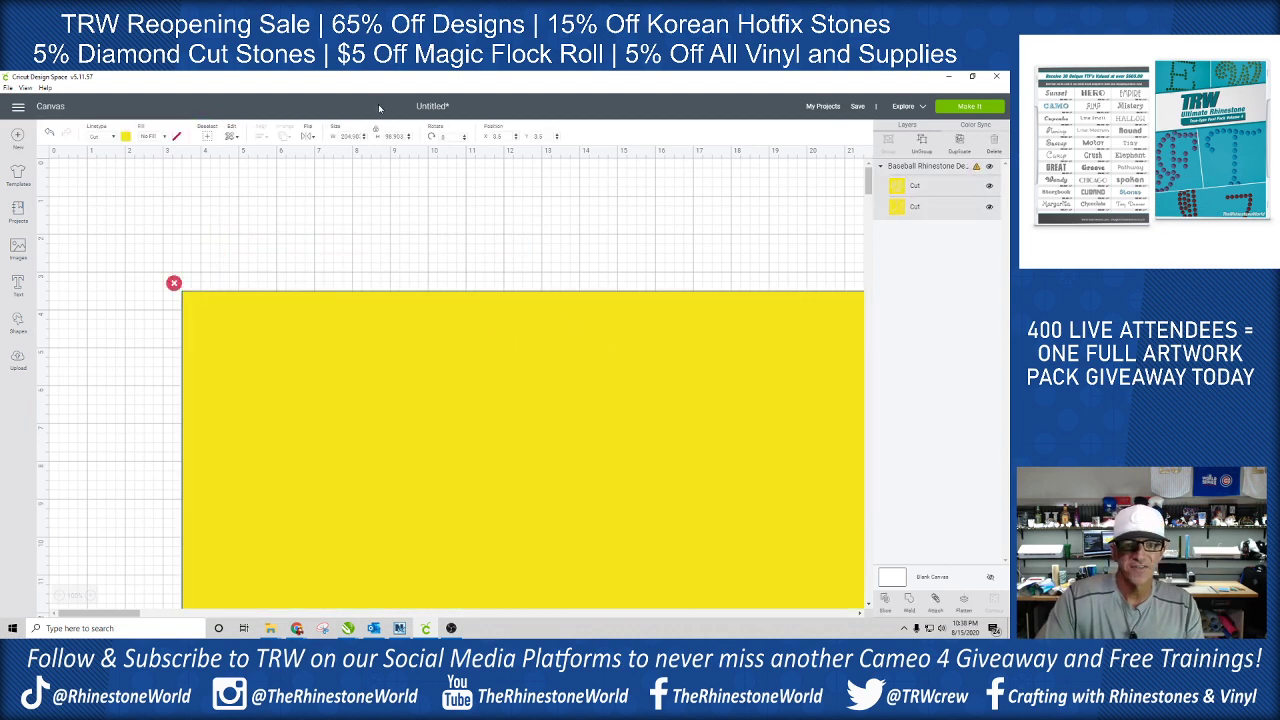
Resize the freshly inserted baseball image to 8 inches wide and reposition it about an inch higher
{"action": "left_click_drag", "start_coordinate": [340, 136], "coordinate": [368, 144]}
{"action": "type", "text": "8"}
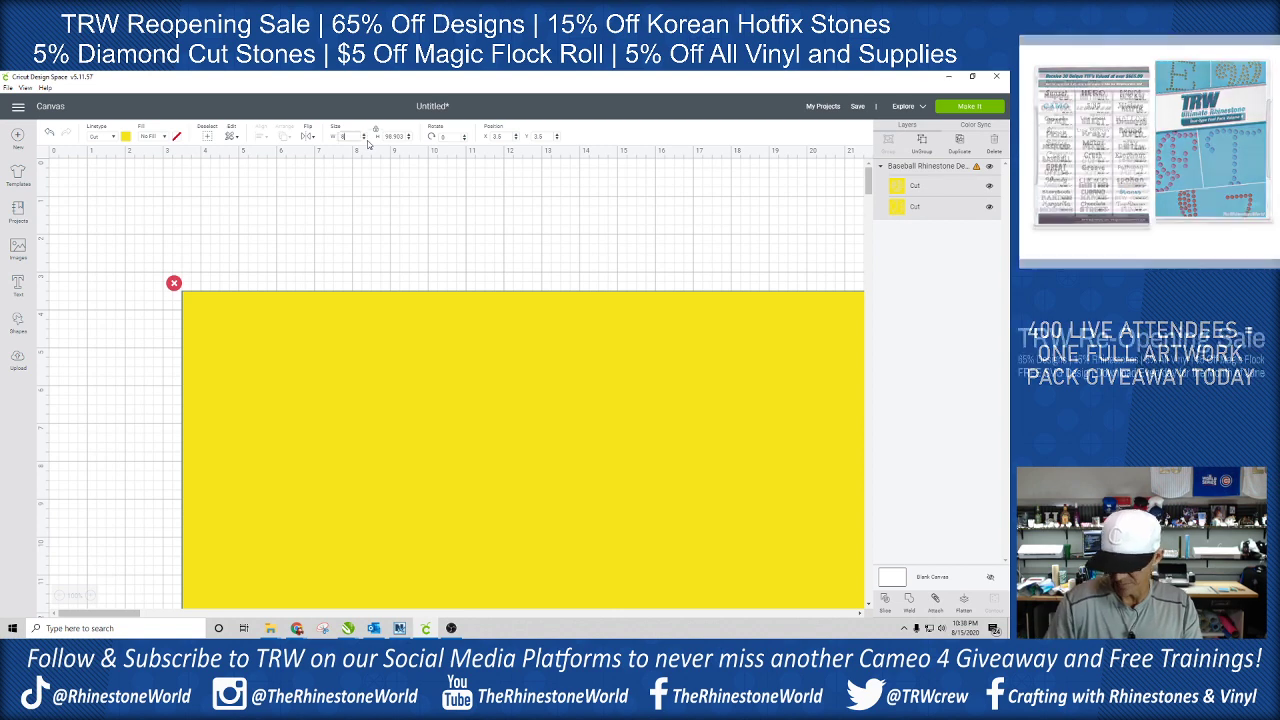
{"action": "key", "text": "Return"}
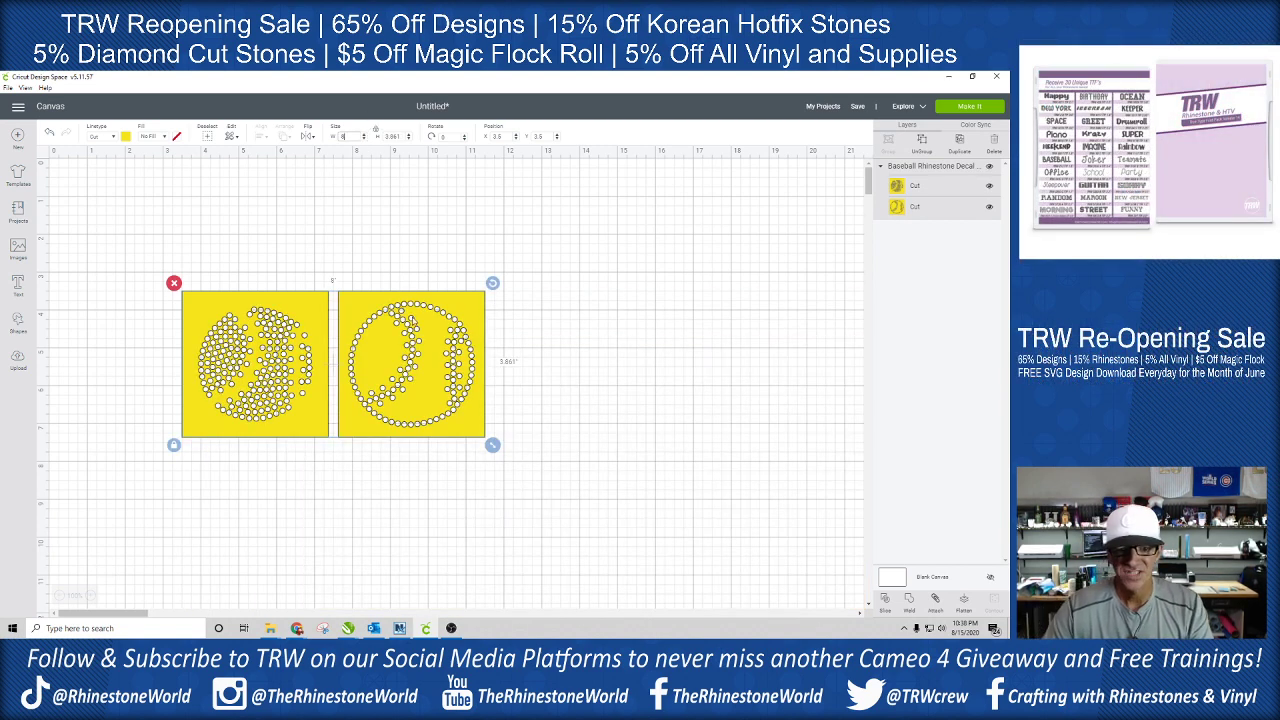
{"action": "left_click_drag", "start_coordinate": [410, 322], "coordinate": [421, 284]}
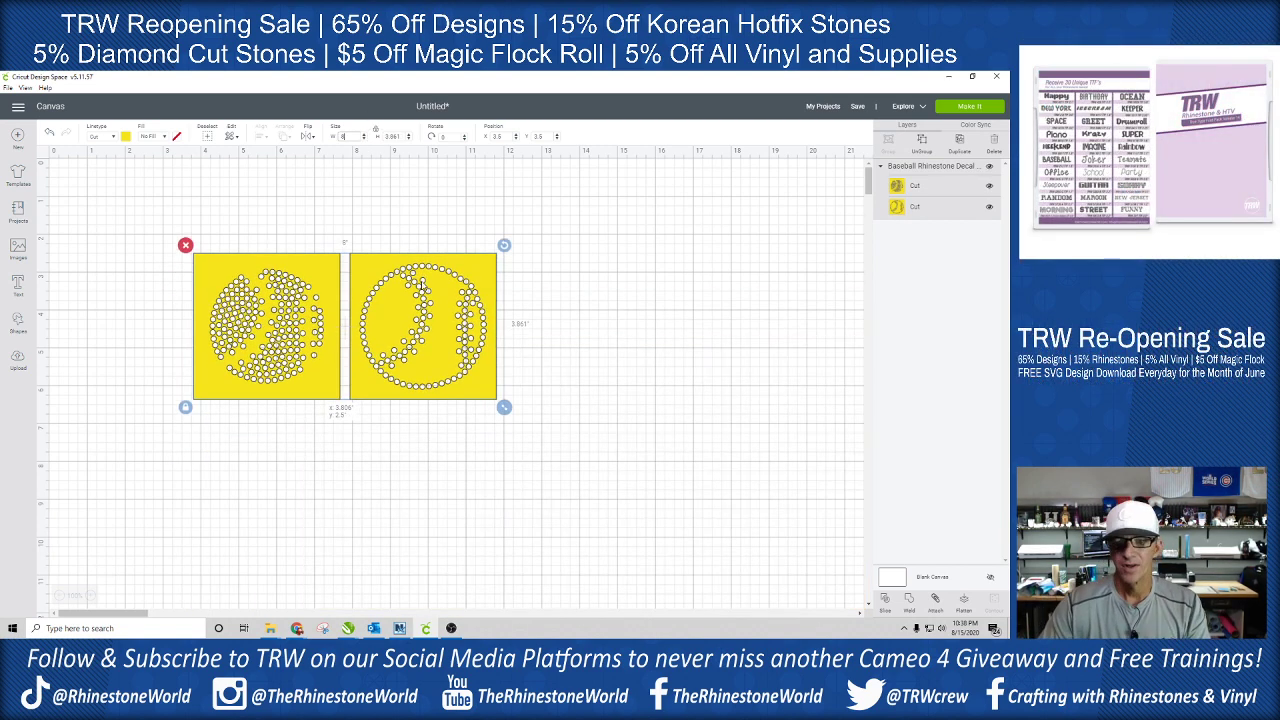
Ungroup the two baseball templates and delete the one with the filled-in ball, keeping the outline and stitching template
{"action": "left_click", "coordinate": [924, 152]}
{"action": "left_click", "coordinate": [693, 312]}
{"action": "left_click_drag", "start_coordinate": [318, 315], "coordinate": [276, 282]}
{"action": "key", "text": "Delete"}
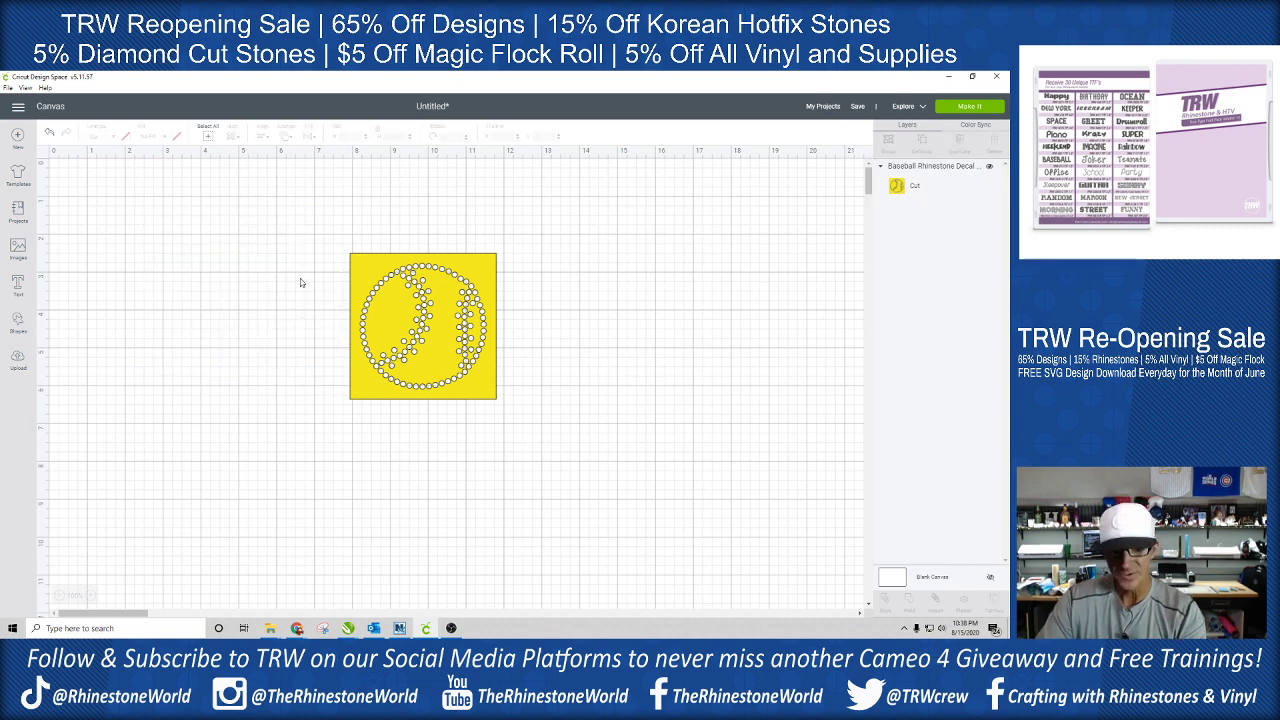
Hide every contour of the baseball template except one circle, and set that circle's width to 0.135 inches
{"action": "left_click", "coordinate": [414, 306]}
{"action": "mouse_move", "coordinate": [414, 305]}
{"action": "left_mouse_down"}
{"action": "mouse_move", "coordinate": [395, 247]}
{"action": "mouse_move", "coordinate": [415, 289]}
{"action": "left_mouse_up"}
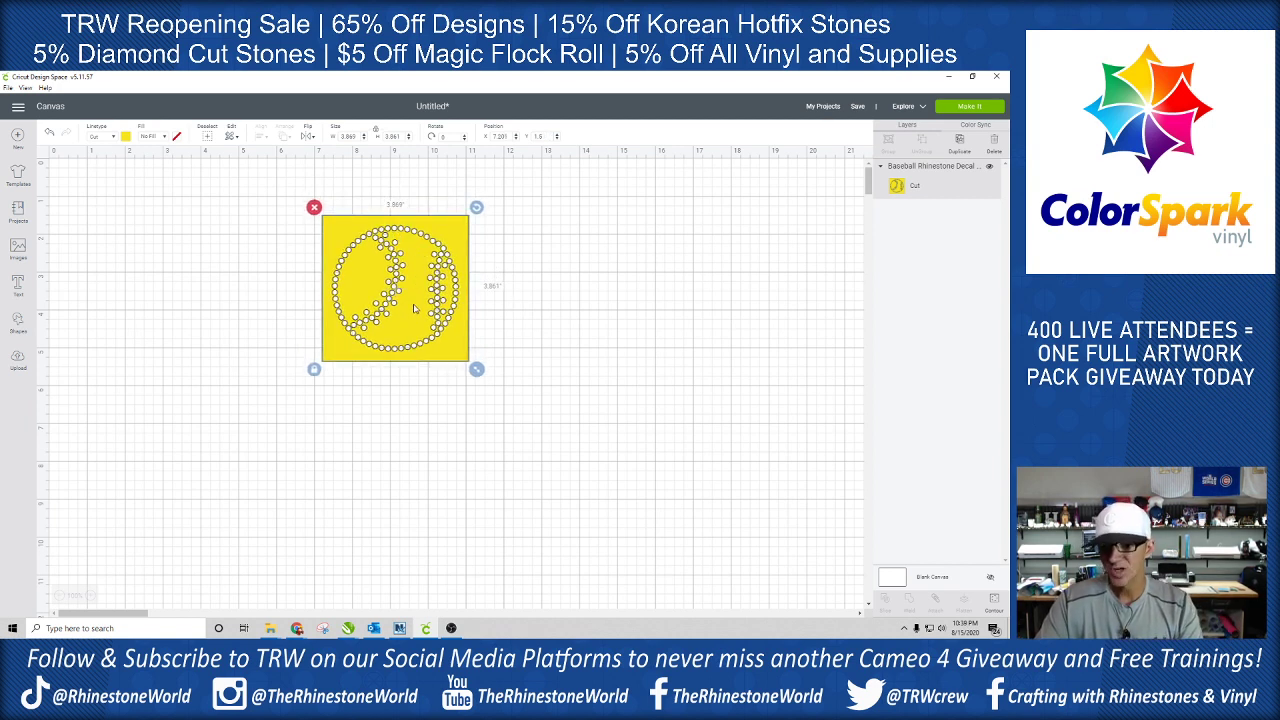
{"action": "left_click", "coordinate": [993, 604]}
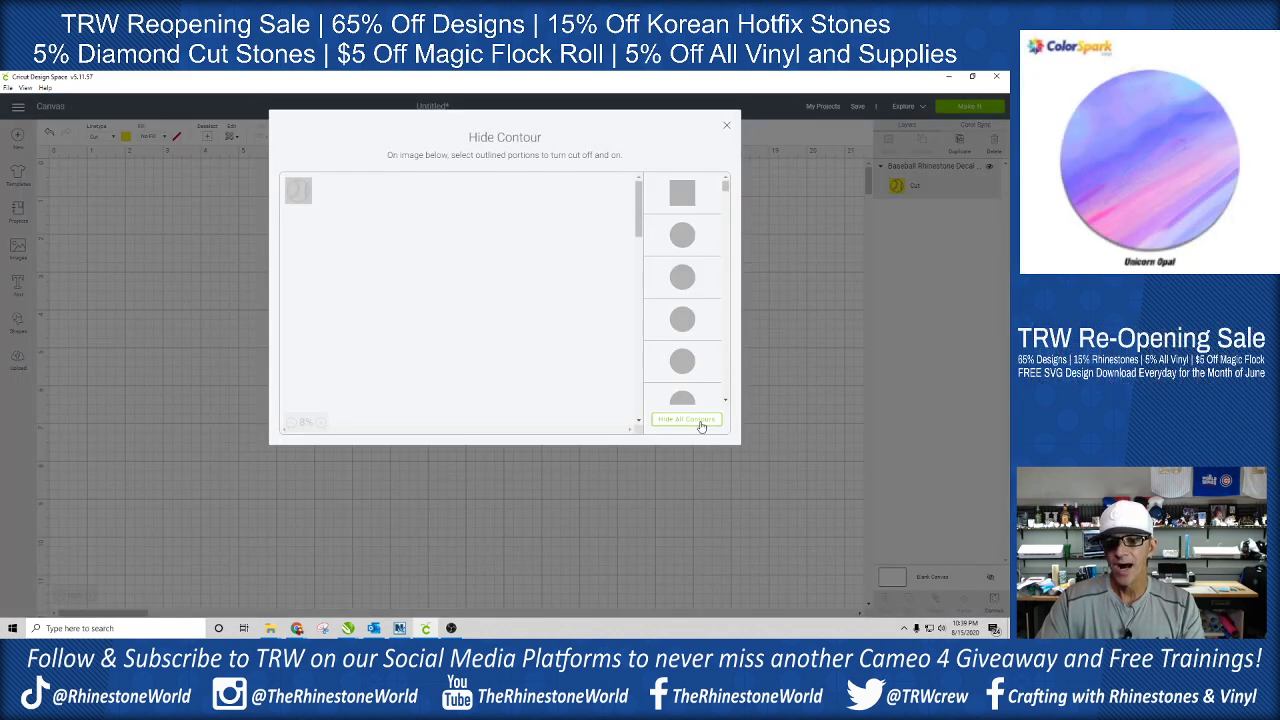
{"action": "left_click", "coordinate": [700, 420]}
{"action": "left_click", "coordinate": [686, 236]}
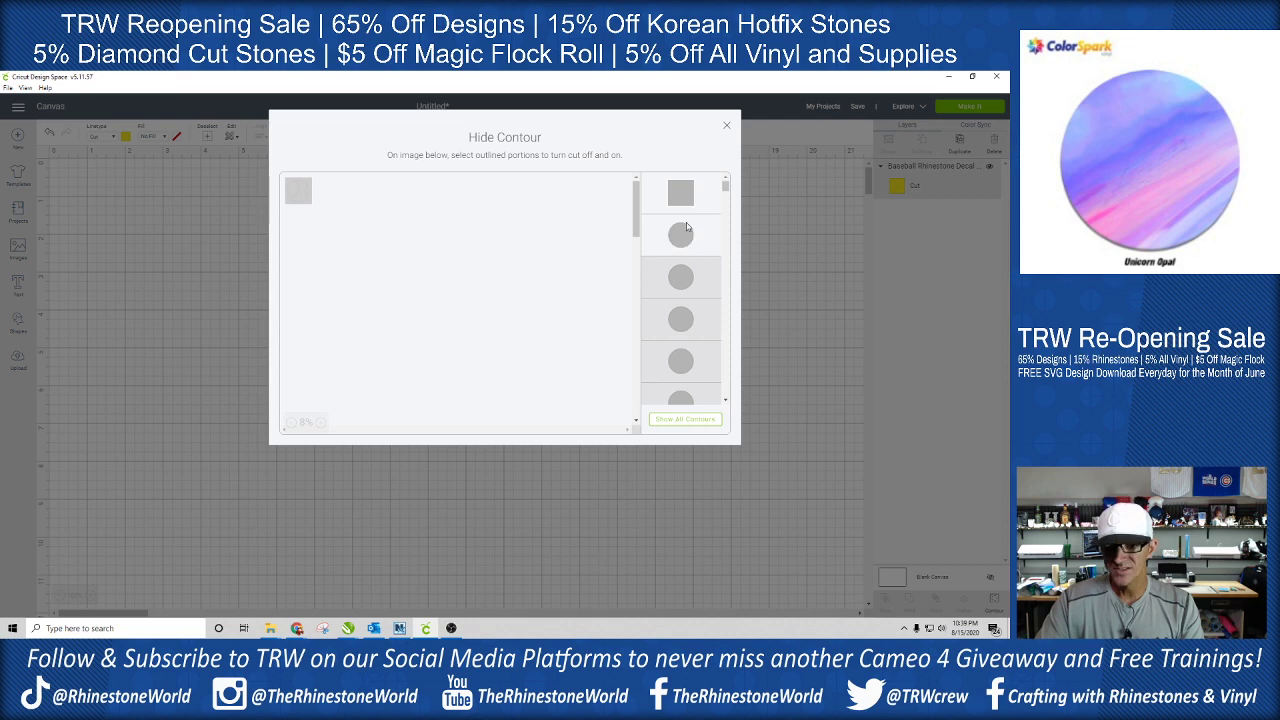
{"action": "left_click", "coordinate": [683, 203]}
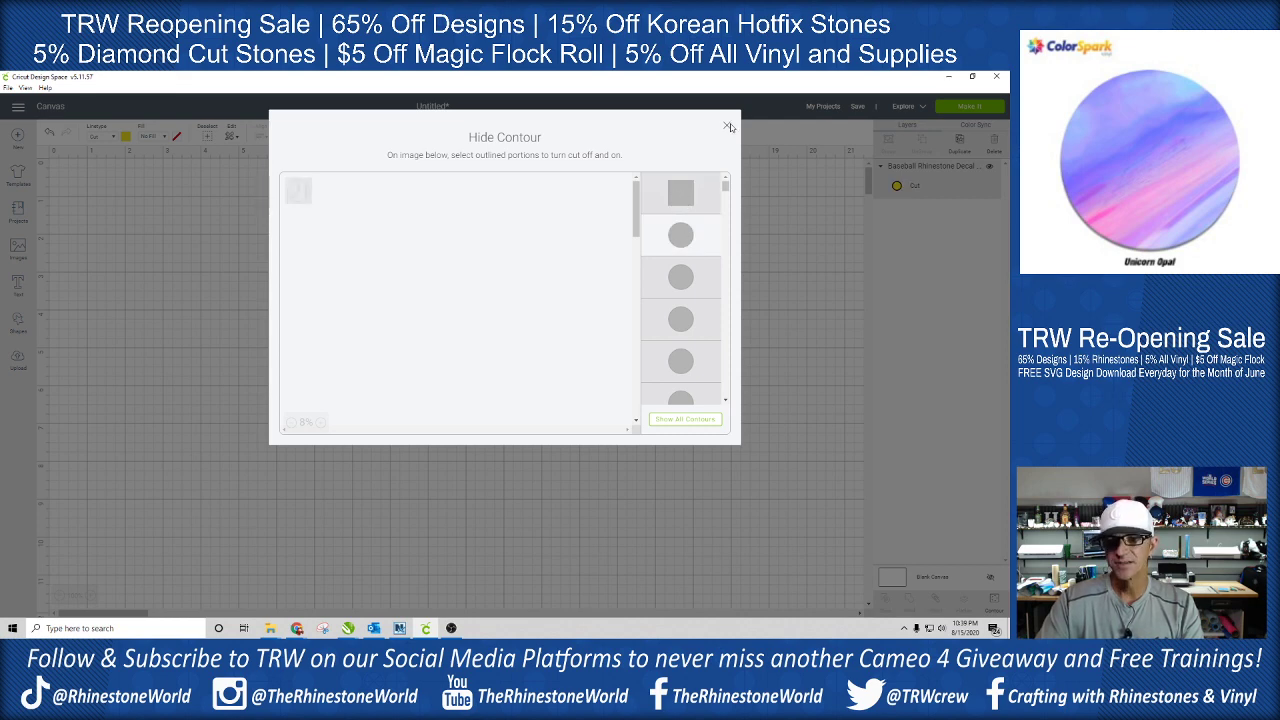
{"action": "left_click", "coordinate": [727, 126]}
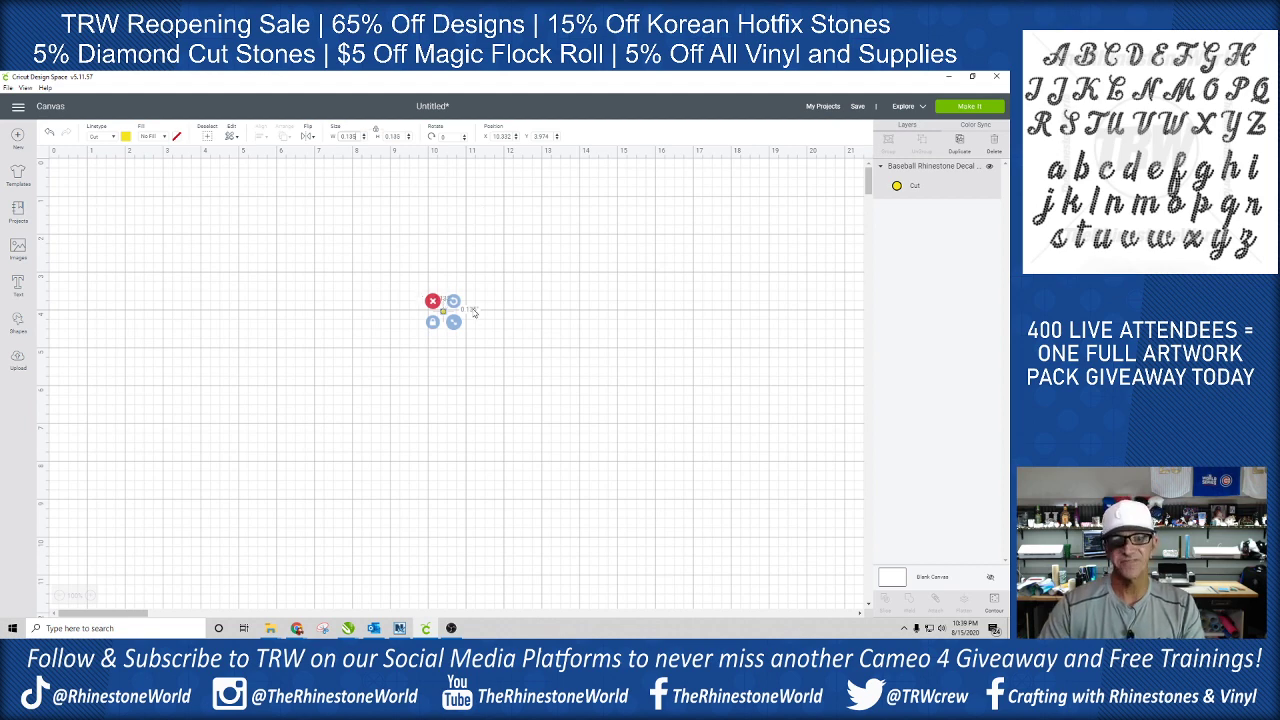
Restore the baseball template's full set of contours and move the template to the canvas origin
{"action": "left_click", "coordinate": [994, 600]}
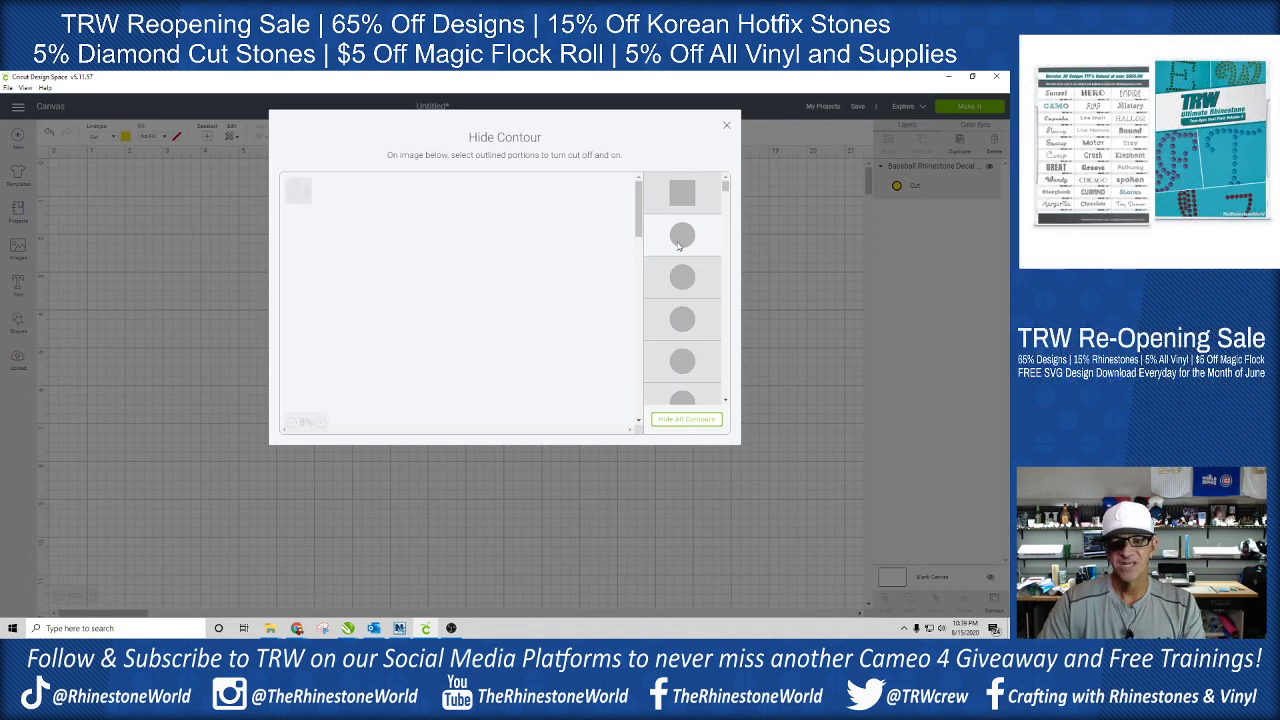
{"action": "left_click", "coordinate": [684, 420]}
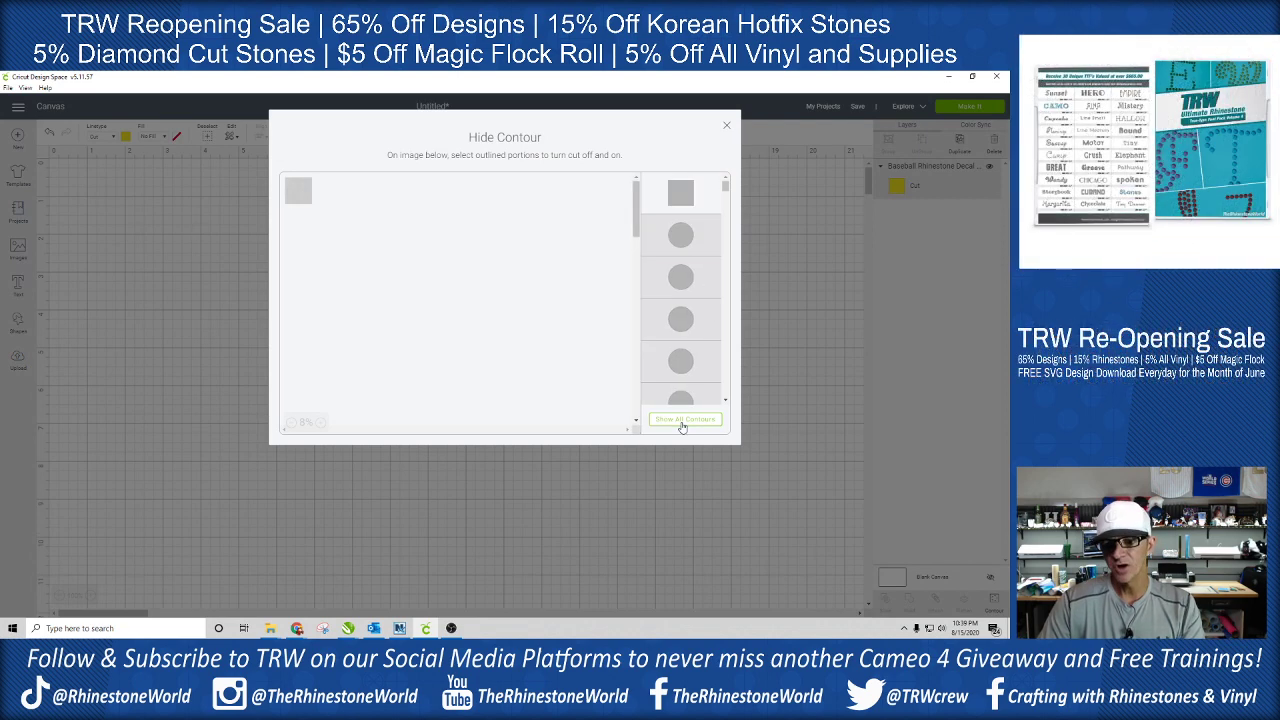
{"action": "left_click", "coordinate": [727, 126]}
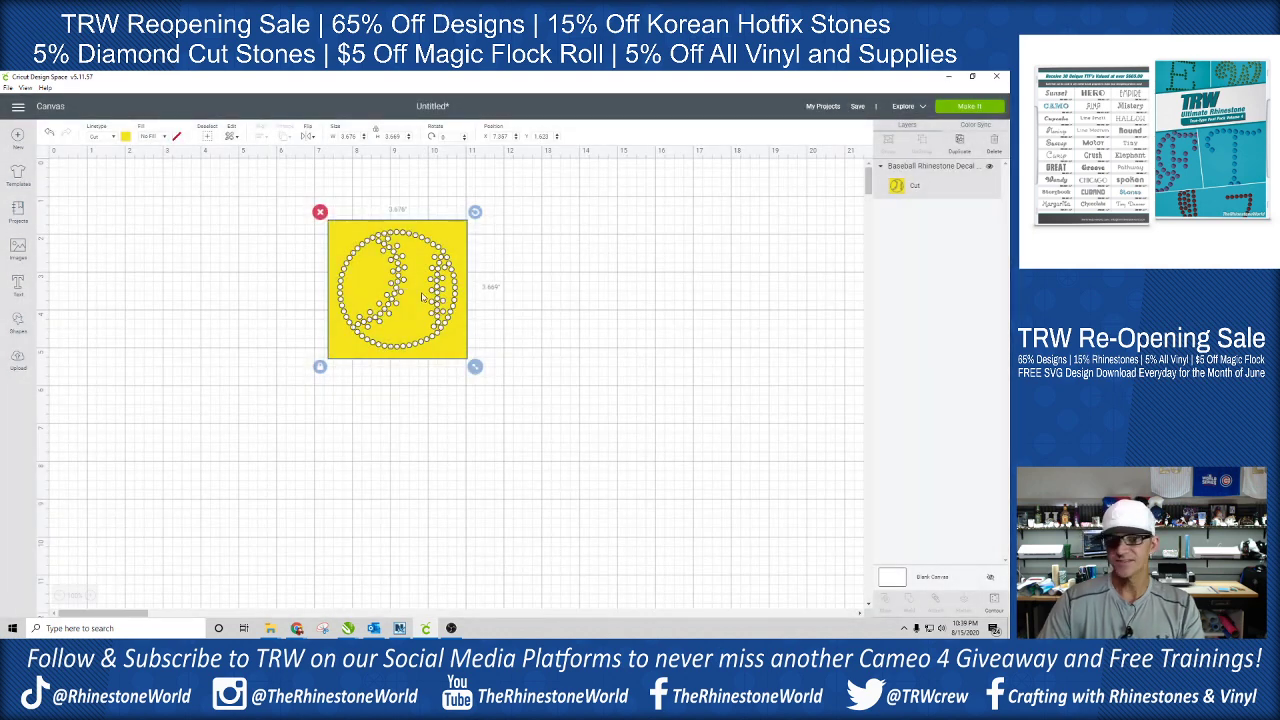
{"action": "left_click_drag", "start_coordinate": [423, 297], "coordinate": [164, 242]}
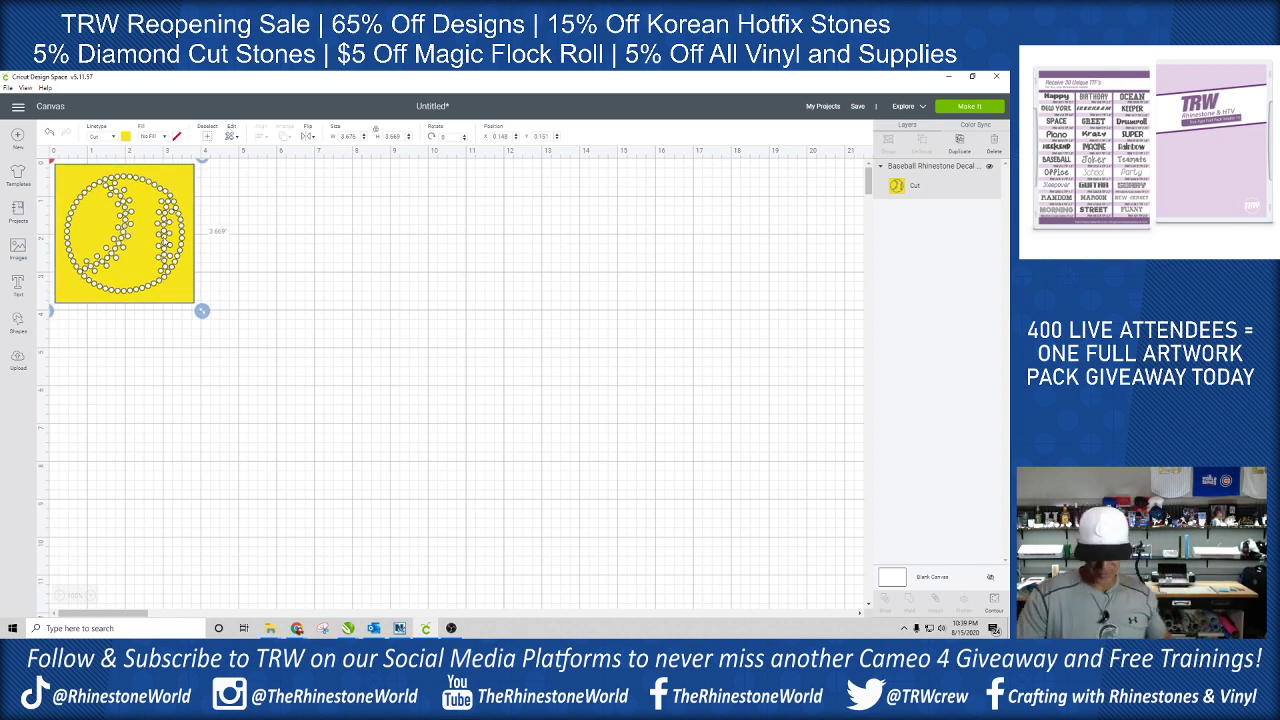
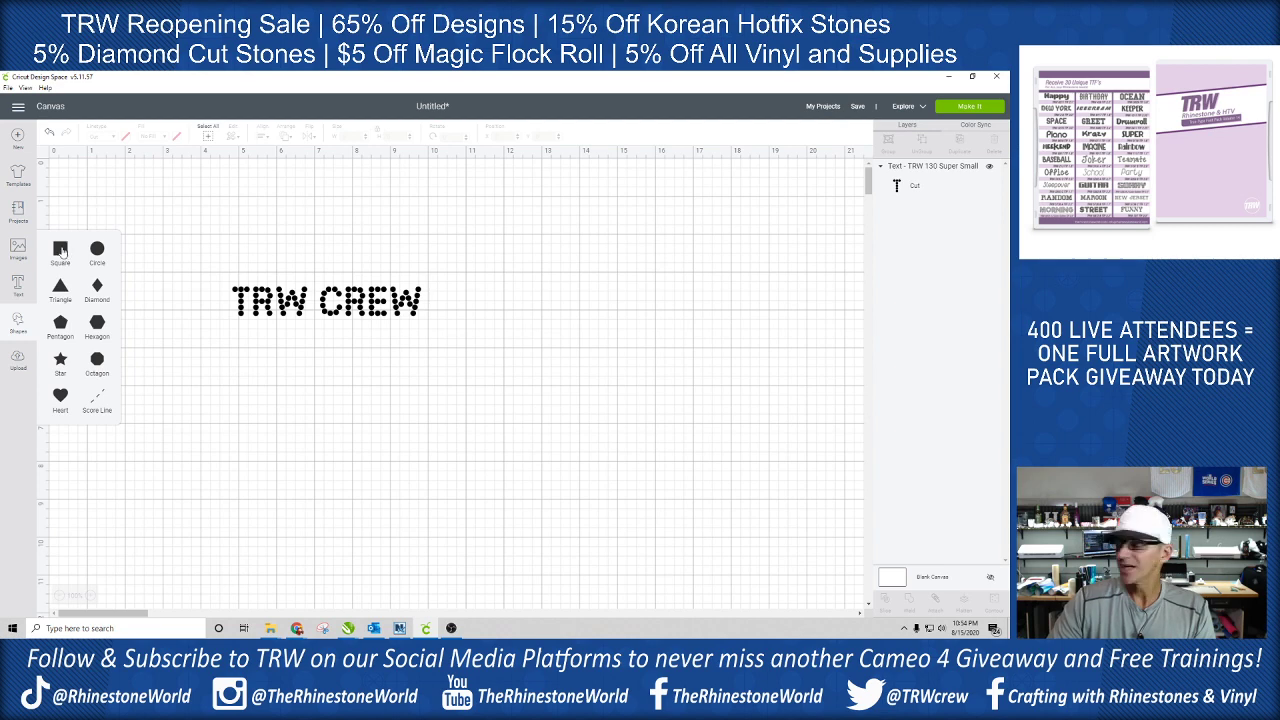
Cover the TRW CREW text with a rectangle about 5.22 by 1.03 inches and slice the two shapes
{"action": "left_click", "coordinate": [62, 252]}
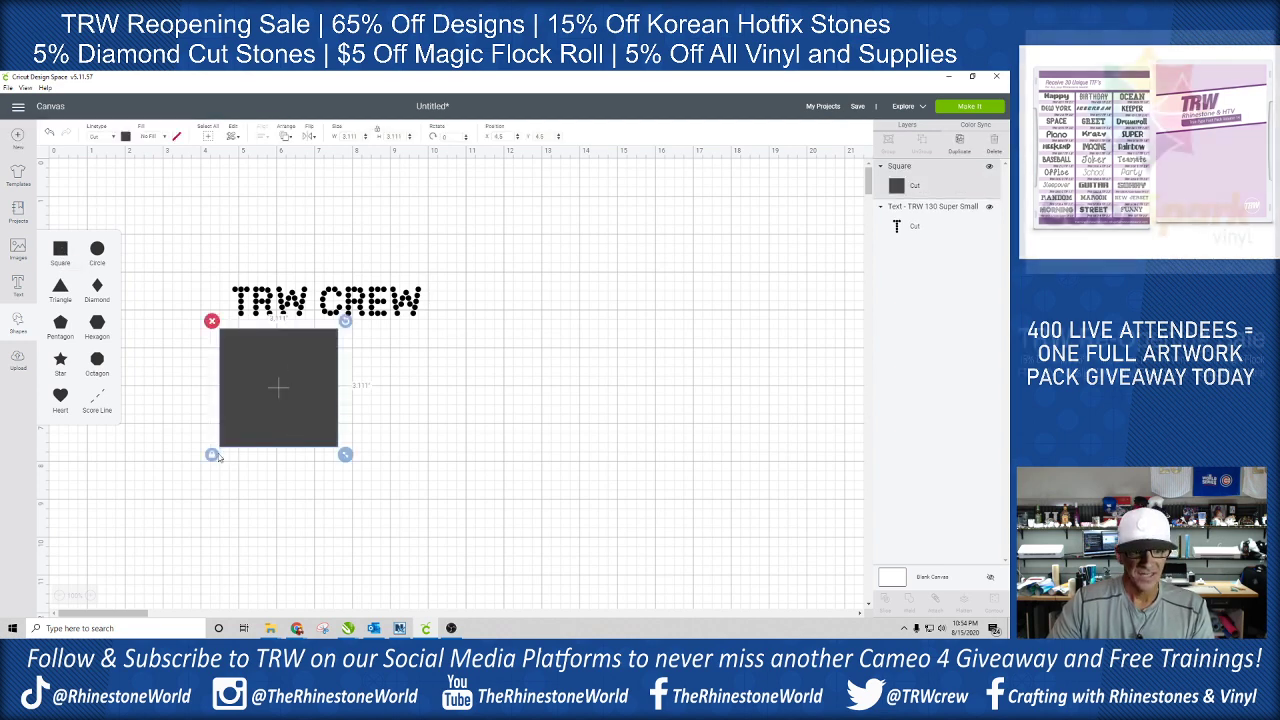
{"action": "left_click_drag", "start_coordinate": [344, 454], "coordinate": [436, 332]}
{"action": "left_click_drag", "start_coordinate": [521, 222], "coordinate": [120, 402]}
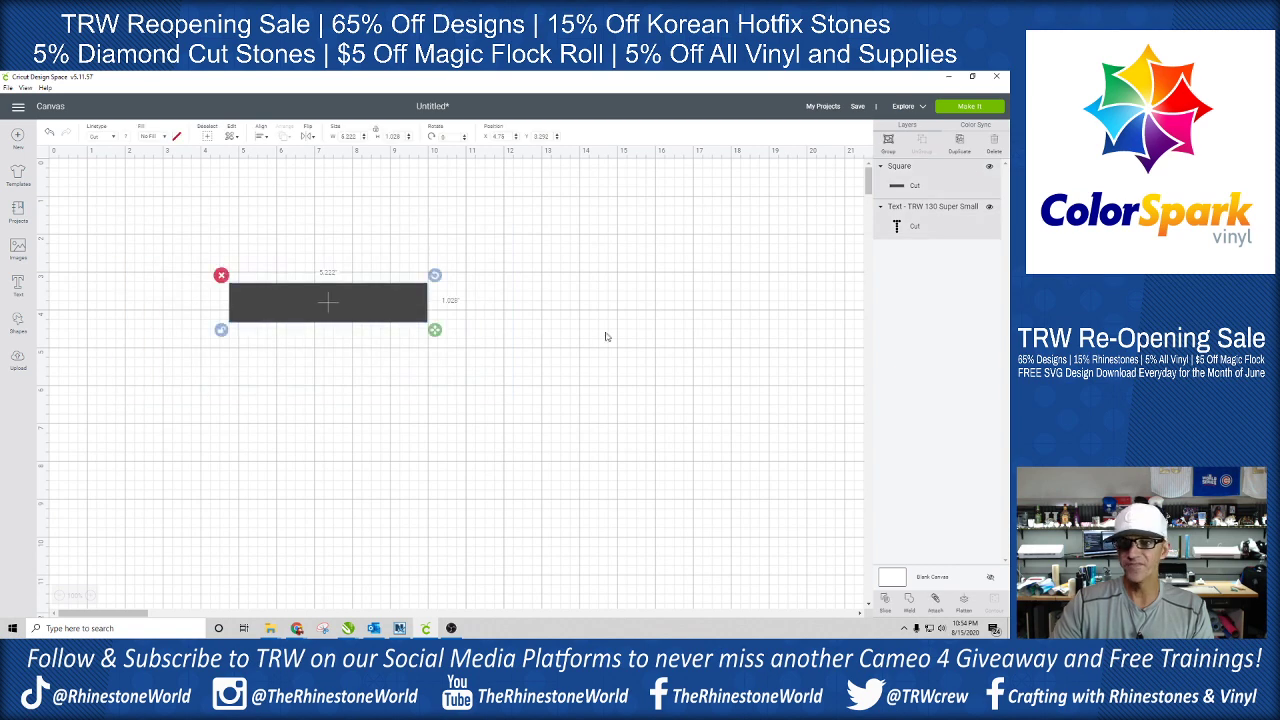
{"action": "left_click", "coordinate": [885, 600]}
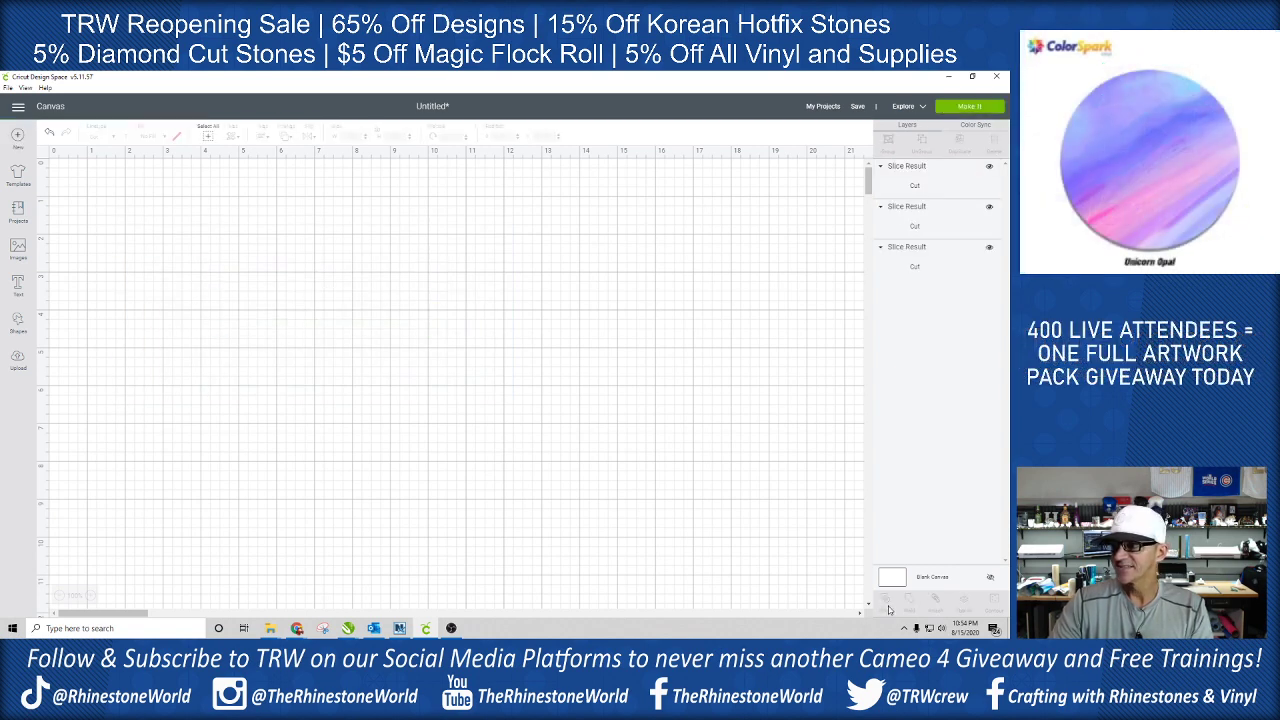
Separate the sliced rectangle from the TRW CREW letters, delete the letter pieces, and return the rectangle to their former place
{"action": "left_click_drag", "start_coordinate": [424, 319], "coordinate": [461, 414]}
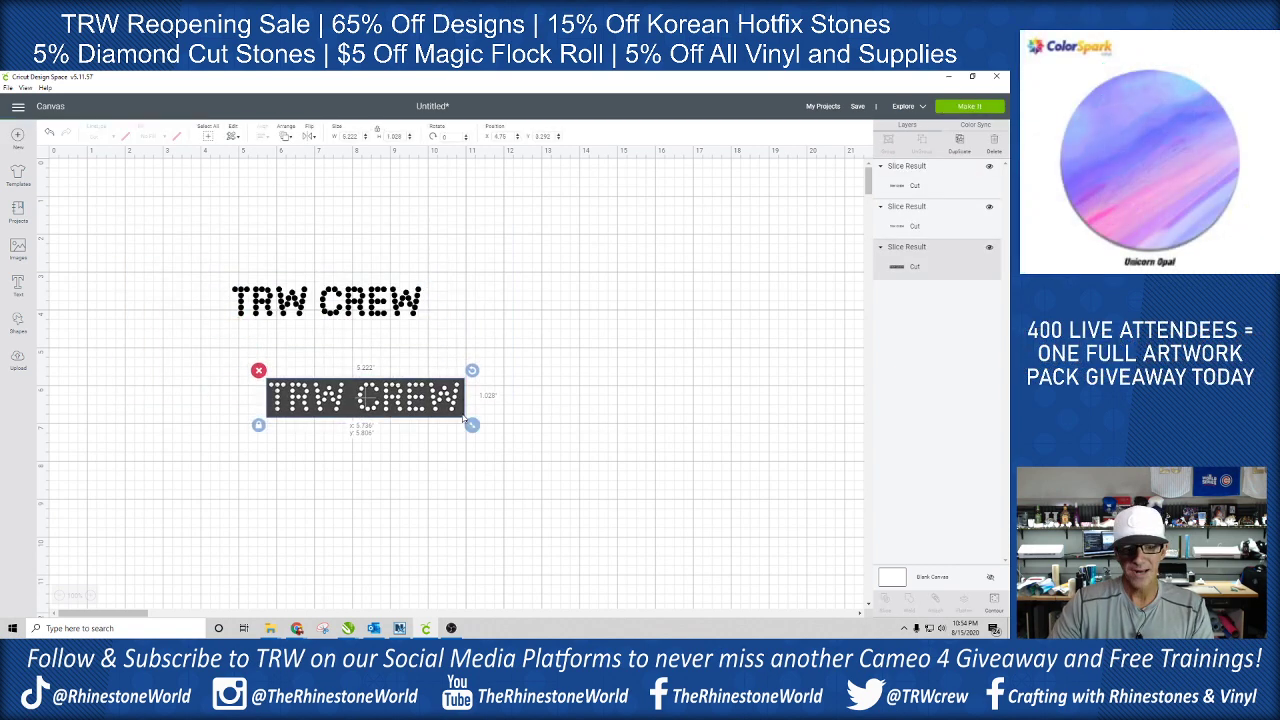
{"action": "left_click_drag", "start_coordinate": [459, 246], "coordinate": [218, 343]}
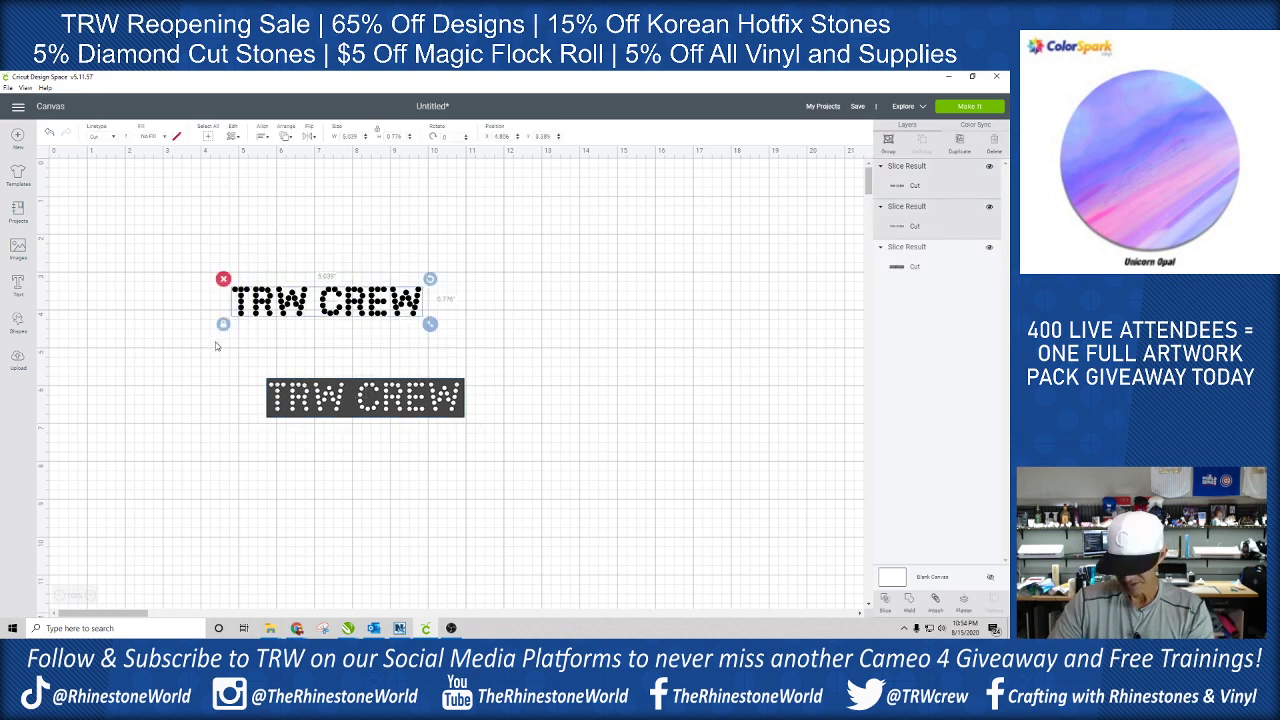
{"action": "key", "text": "Delete"}
{"action": "left_click_drag", "start_coordinate": [351, 408], "coordinate": [330, 313]}
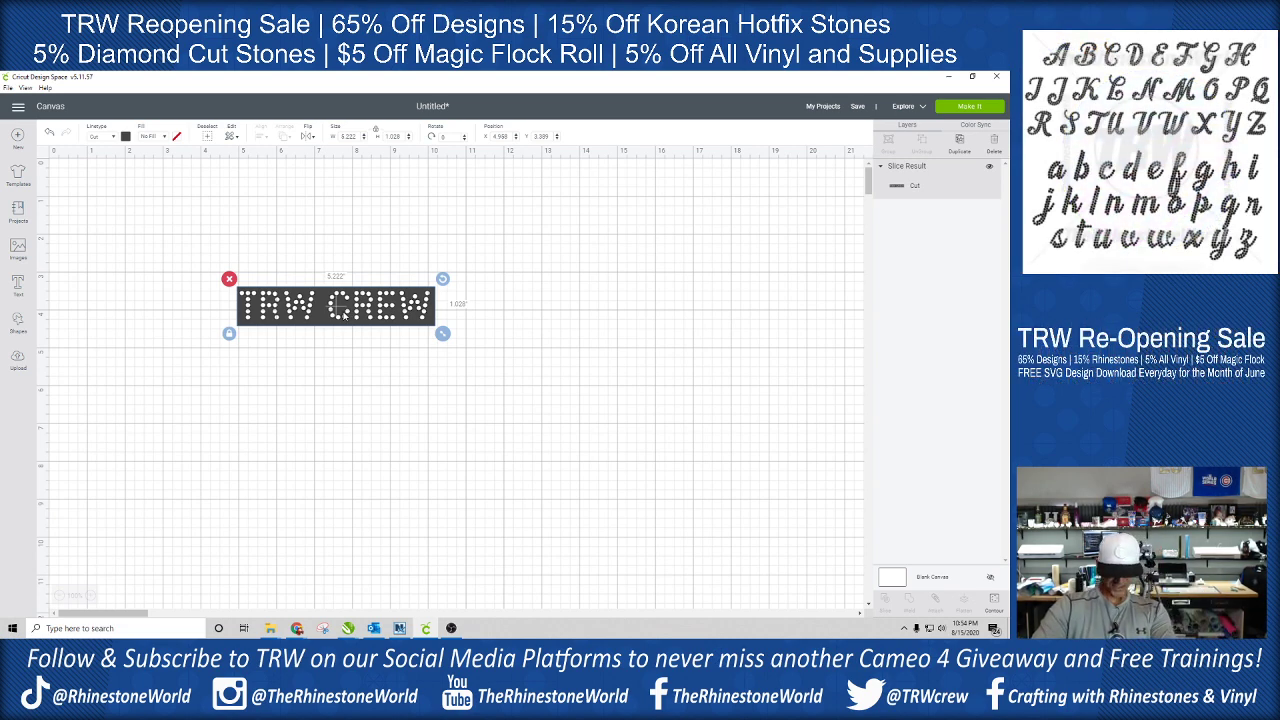
{"action": "left_click", "coordinate": [470, 309]}
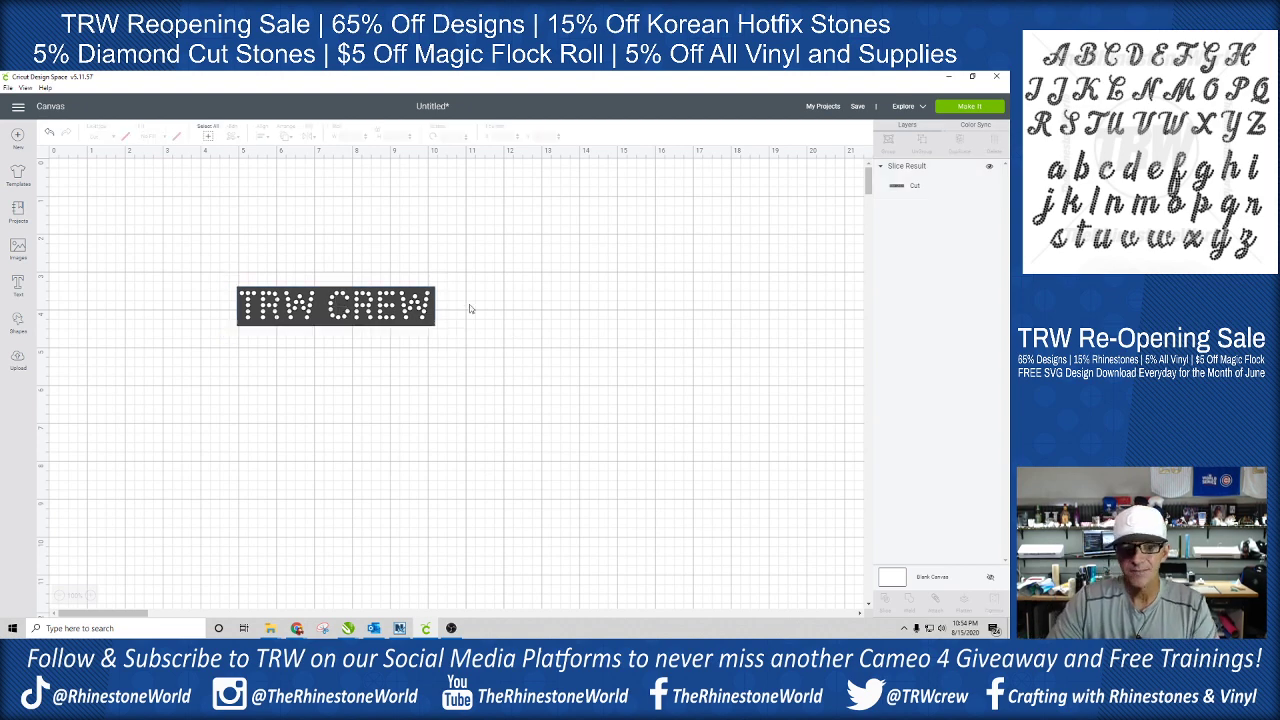
Hide all contours of the sliced TRW CREW template except a single circle to check the hole size
{"action": "left_click", "coordinate": [414, 306]}
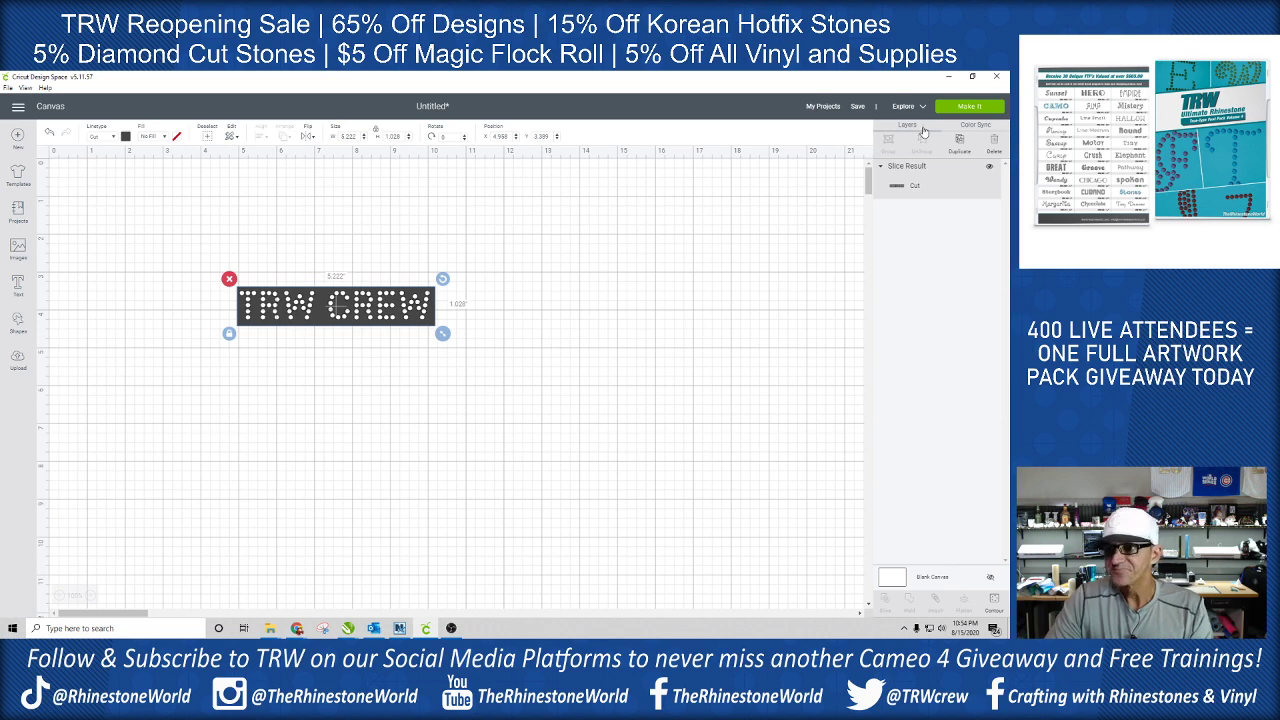
{"action": "left_click", "coordinate": [992, 605]}
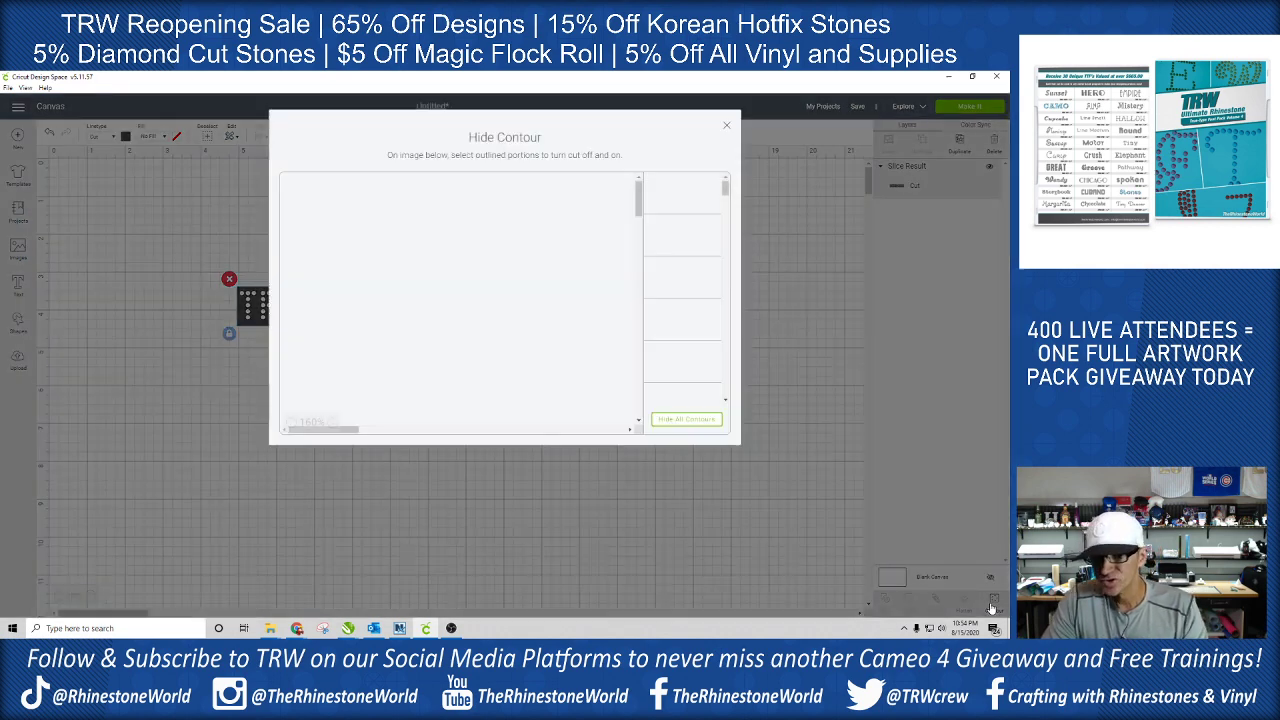
{"action": "left_click", "coordinate": [688, 419]}
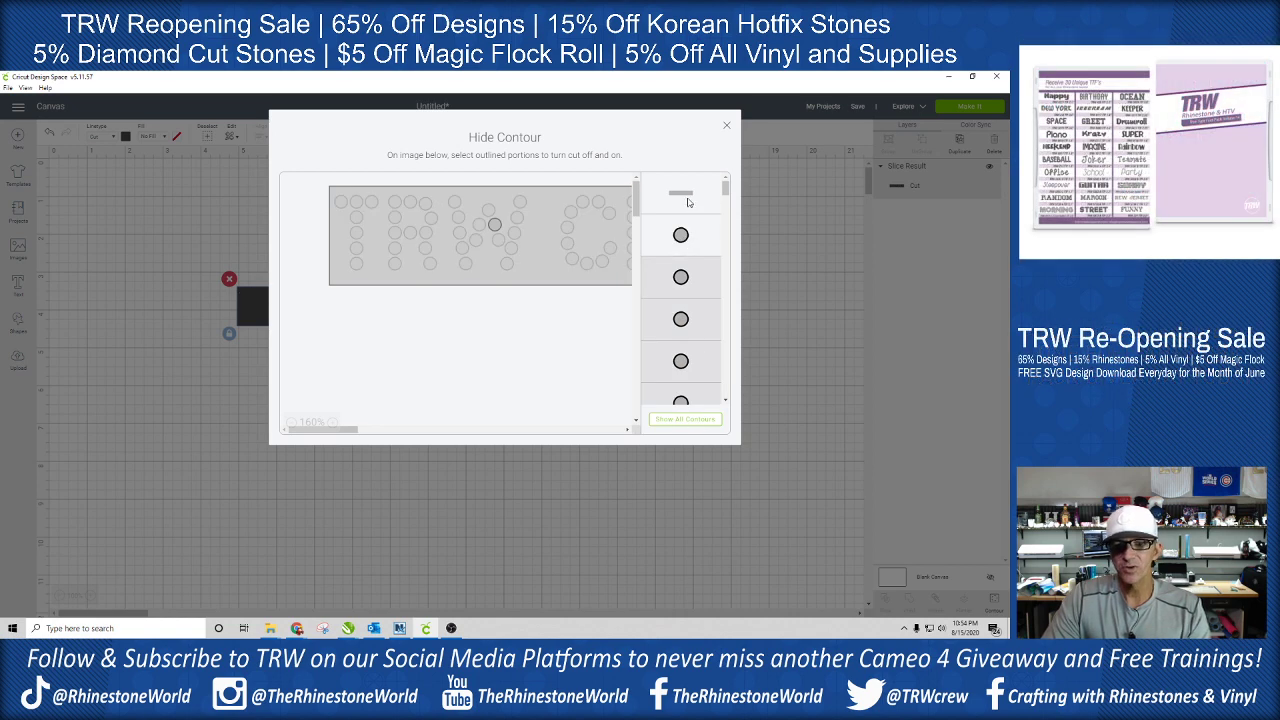
{"action": "left_click", "coordinate": [688, 201]}
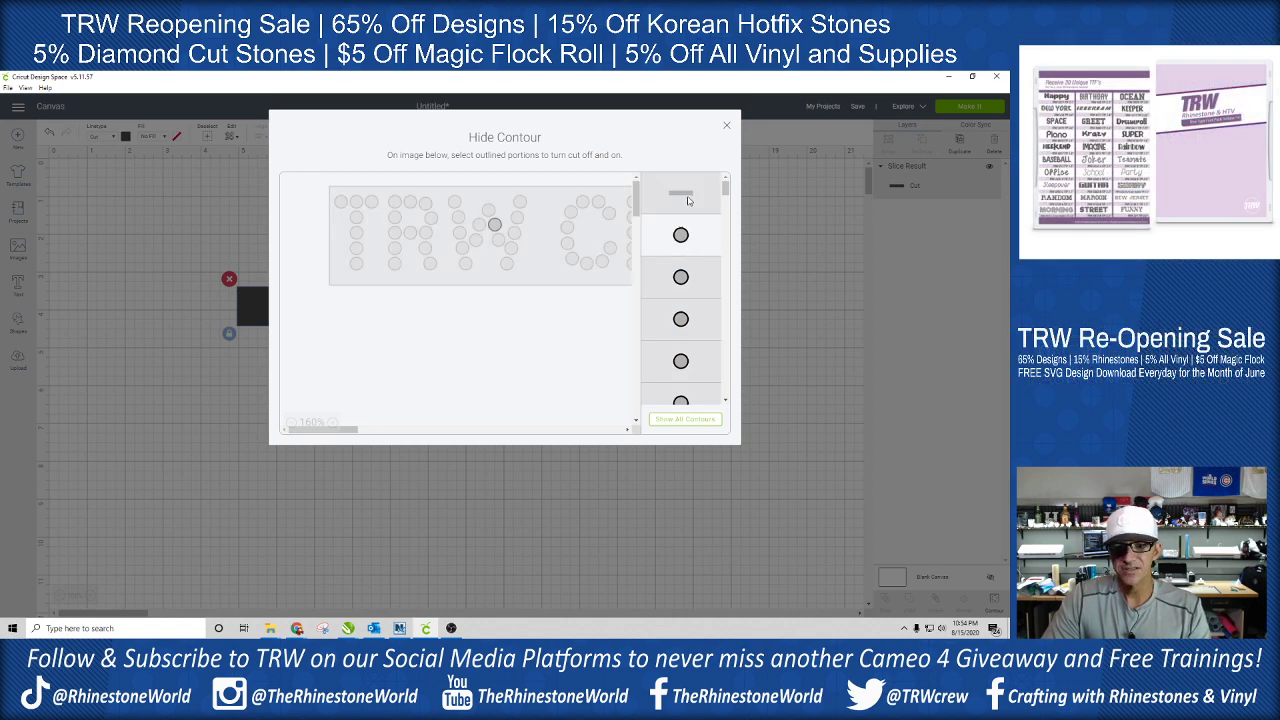
{"action": "left_click", "coordinate": [729, 129]}
{"action": "left_click", "coordinate": [729, 129]}
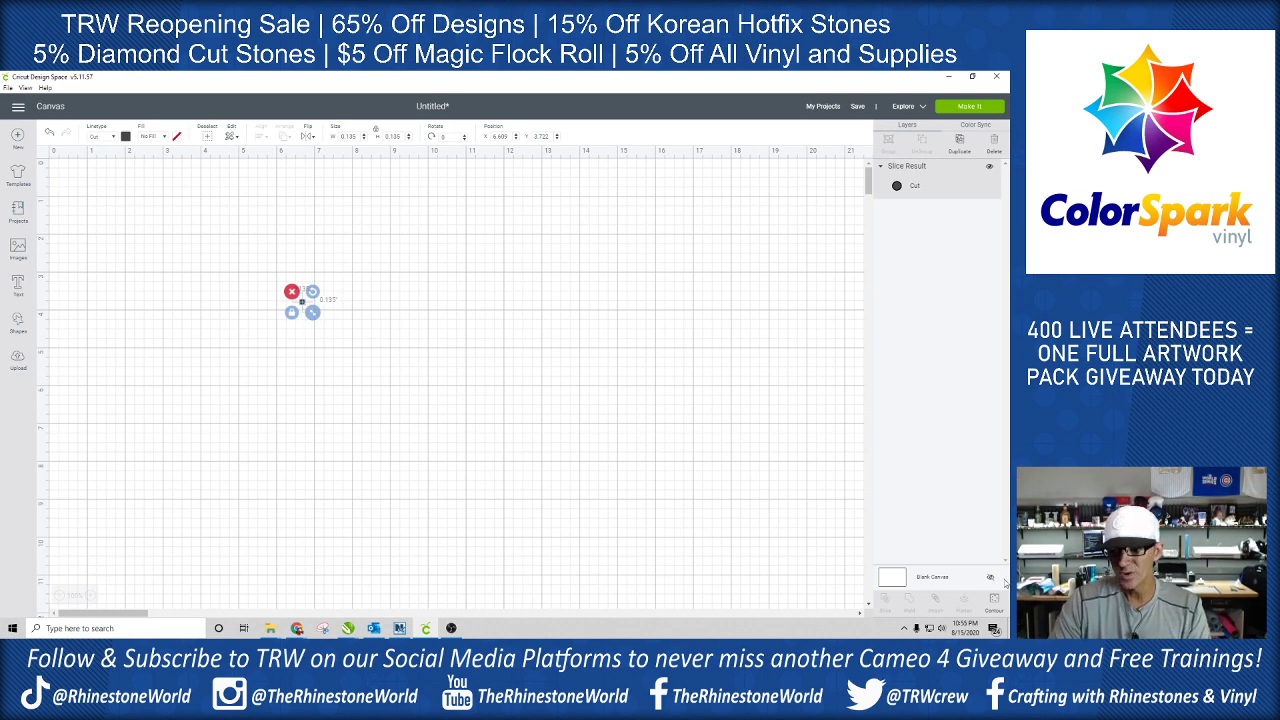
Restore all hidden contours of the TRW CREW template and move it to the canvas origin
{"action": "left_click", "coordinate": [994, 611]}
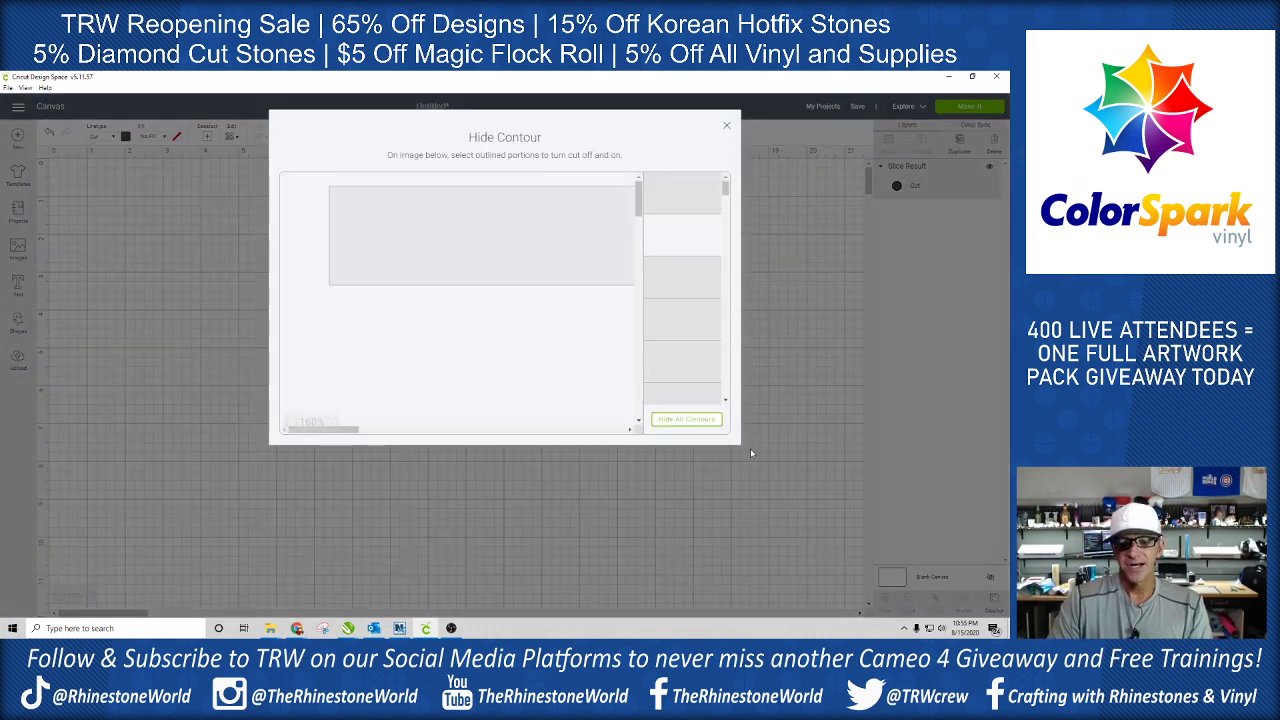
{"action": "left_click", "coordinate": [686, 421]}
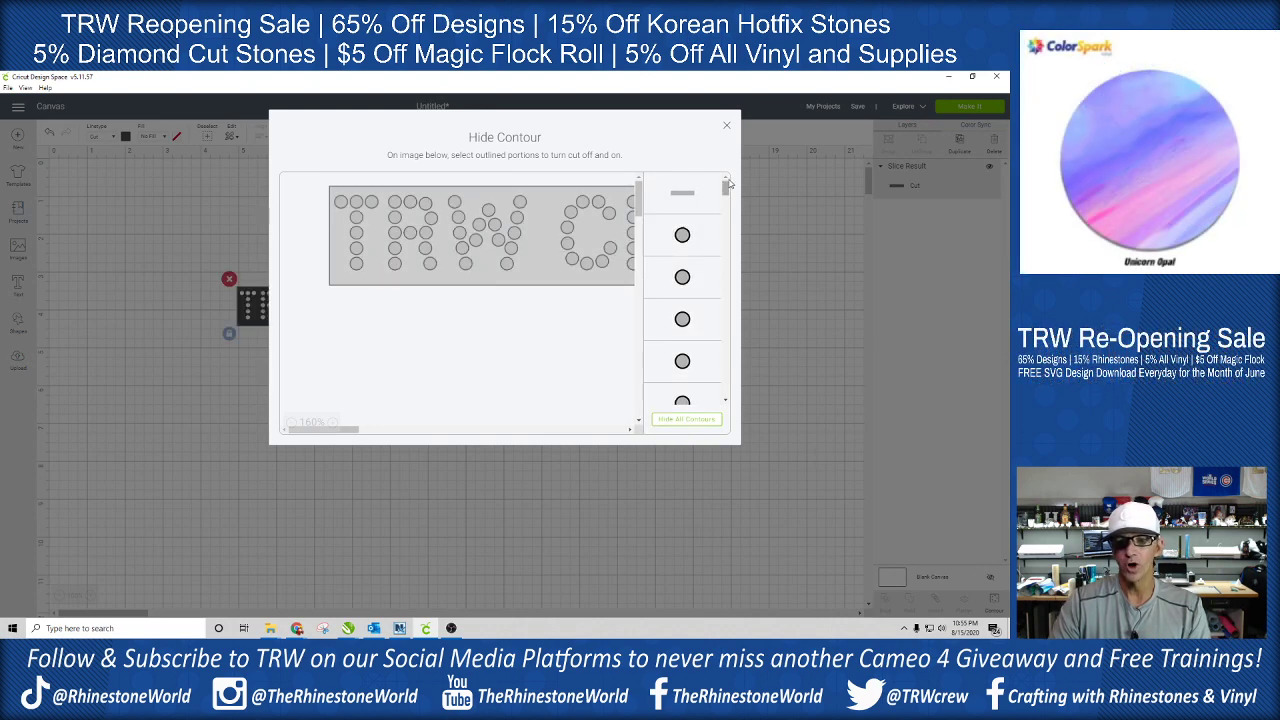
{"action": "left_click", "coordinate": [726, 128]}
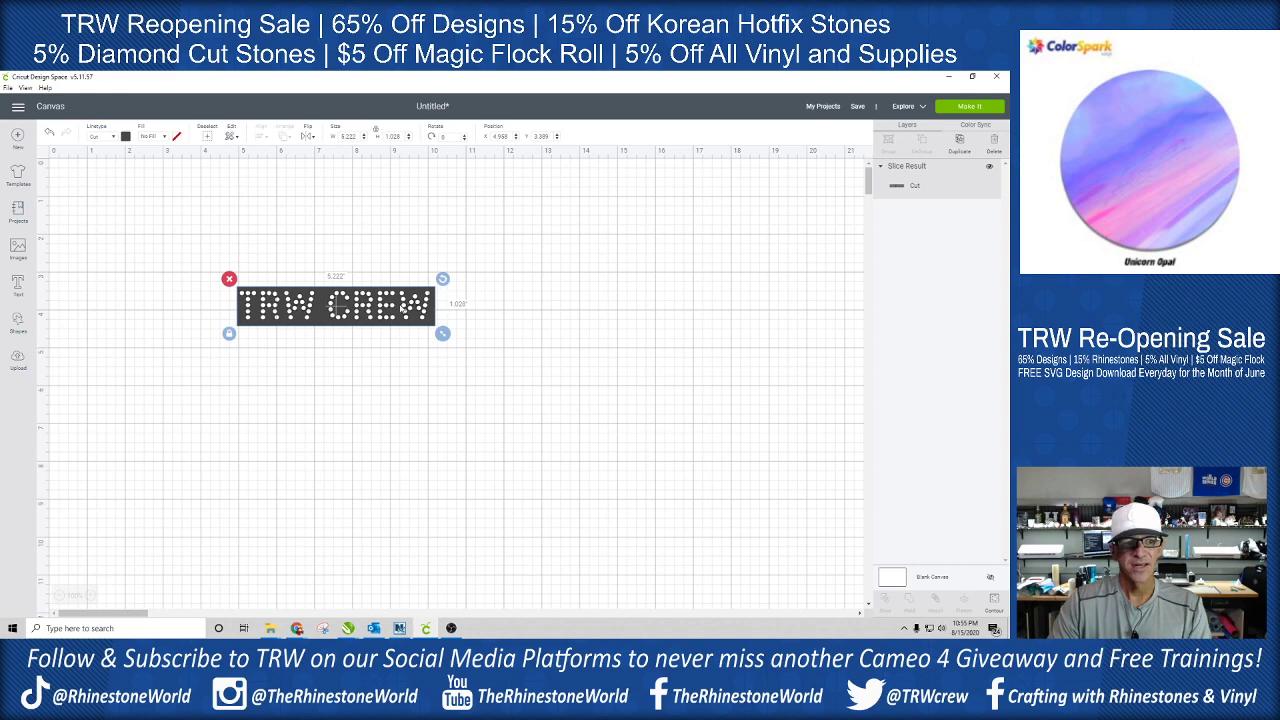
{"action": "left_click_drag", "start_coordinate": [401, 311], "coordinate": [214, 185]}
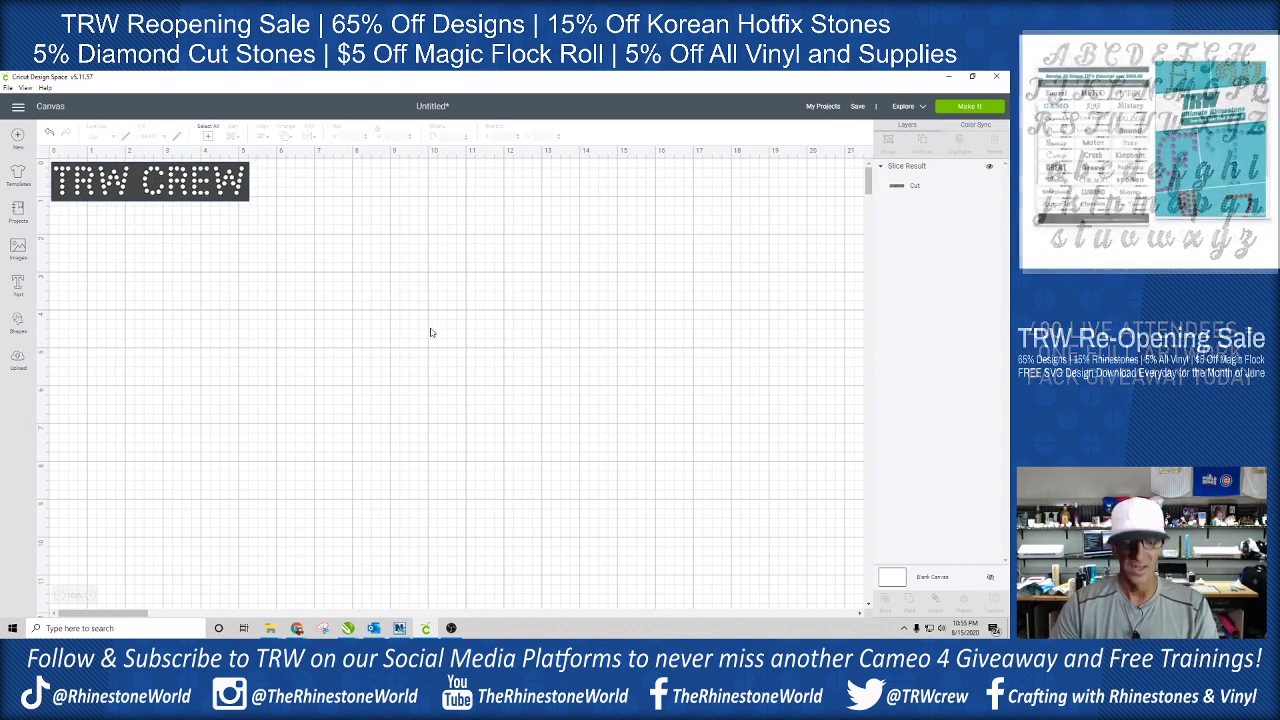
Delete the sliced TRW CREW template and undo the edits back to the original editable text at its earlier position
{"action": "key", "text": "Delete"}
{"action": "key", "text": "ctrl+z"}
{"action": "key", "text": "ctrl+z"}
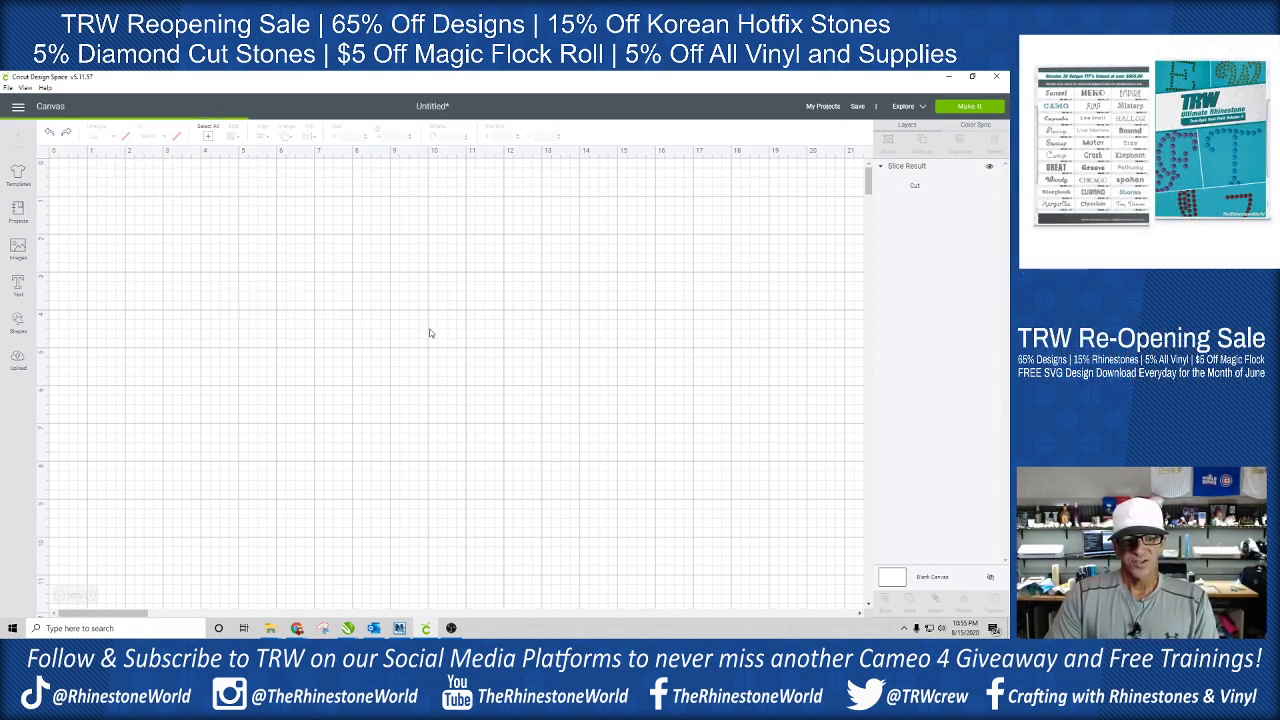
{"action": "key", "text": "ctrl+z"}
{"action": "key", "text": "ctrl+z"}
{"action": "key", "text": "ctrl+z"}
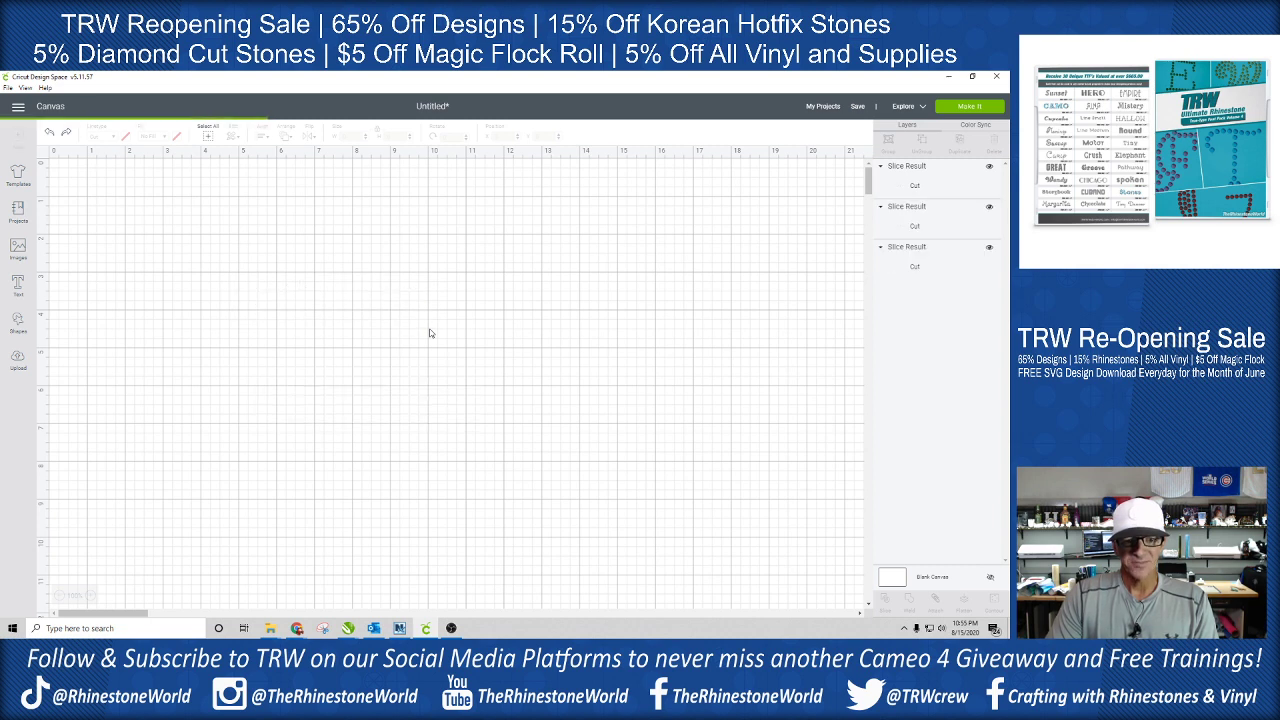
{"action": "key", "text": "ctrl+z"}
{"action": "key", "text": "ctrl+z"}
{"action": "key", "text": "ctrl+z"}
{"action": "key", "text": "ctrl+z"}
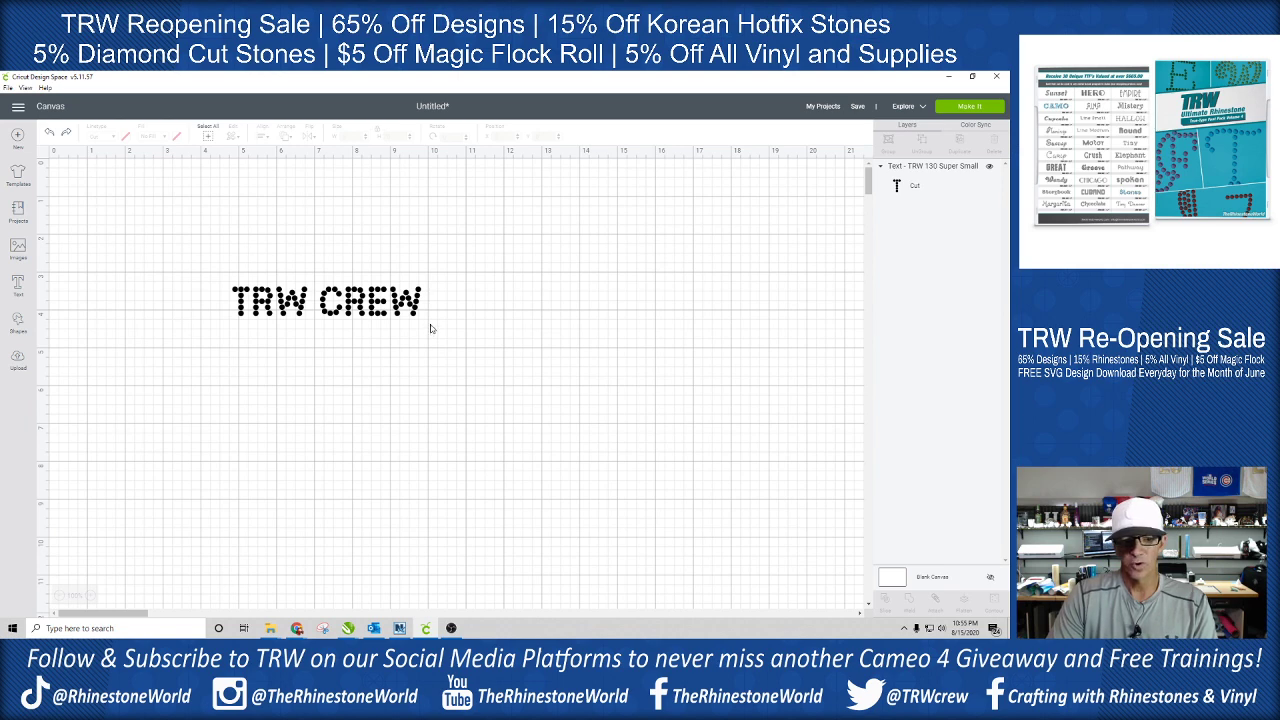
{"action": "key", "text": "ctrl+z"}
{"action": "key", "text": "ctrl+z"}
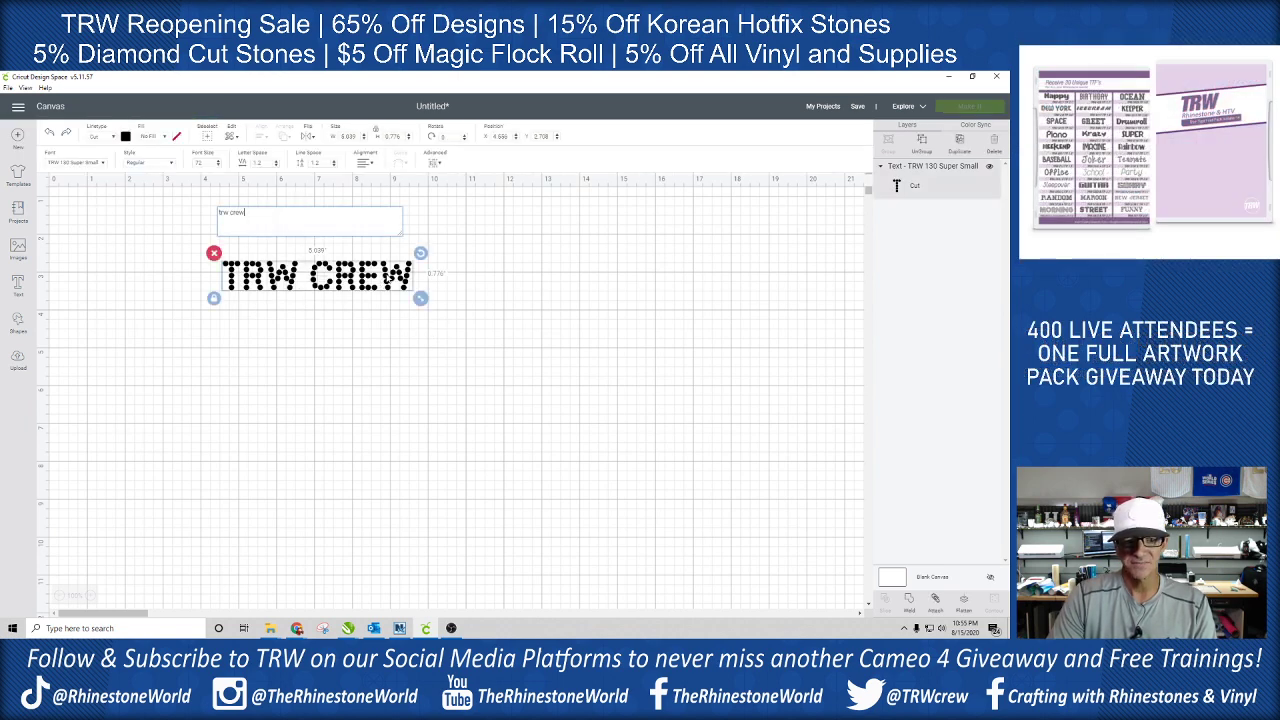
Shorten the rhinestone text to TRW and move it slightly down and to the right
{"action": "double_click", "coordinate": [231, 212]}
{"action": "key", "text": "BackSpace"}
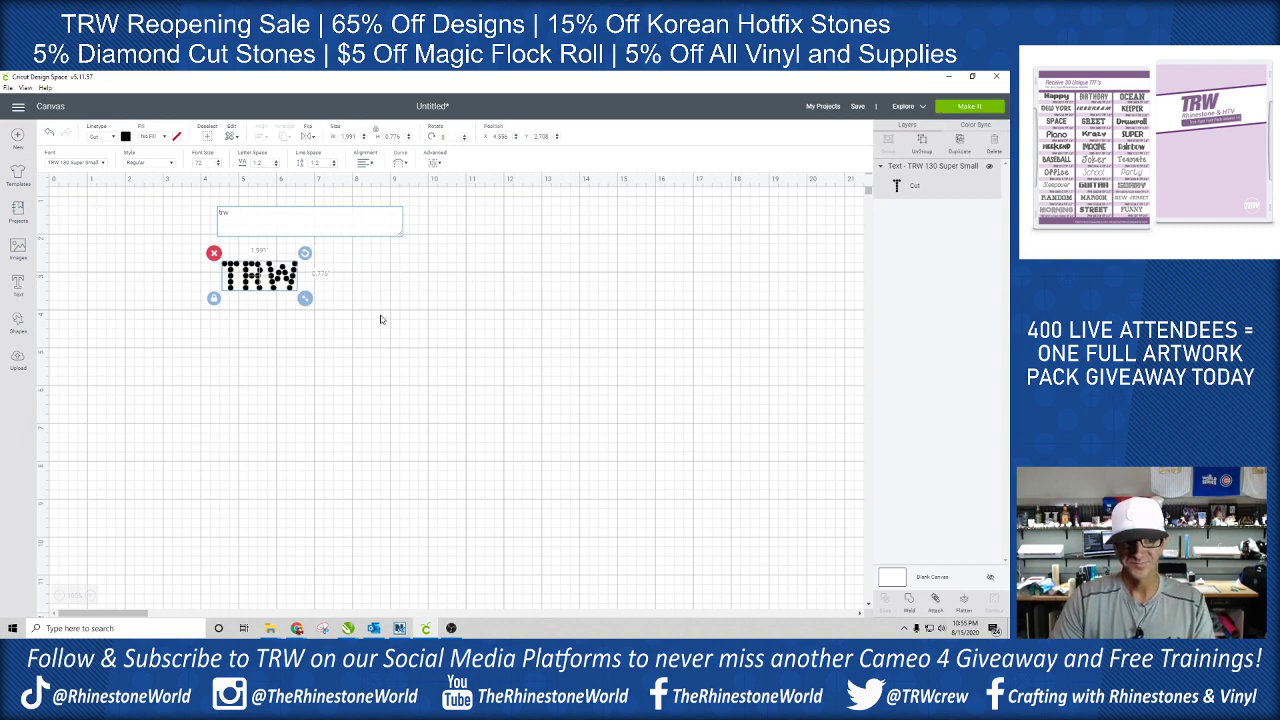
{"action": "left_click", "coordinate": [380, 319]}
{"action": "left_click_drag", "start_coordinate": [267, 292], "coordinate": [298, 311]}
Add a square shape and reshape it into a rectangle about 2.36 by 1.10 inches covering the TRW text
{"action": "left_click", "coordinate": [18, 324]}
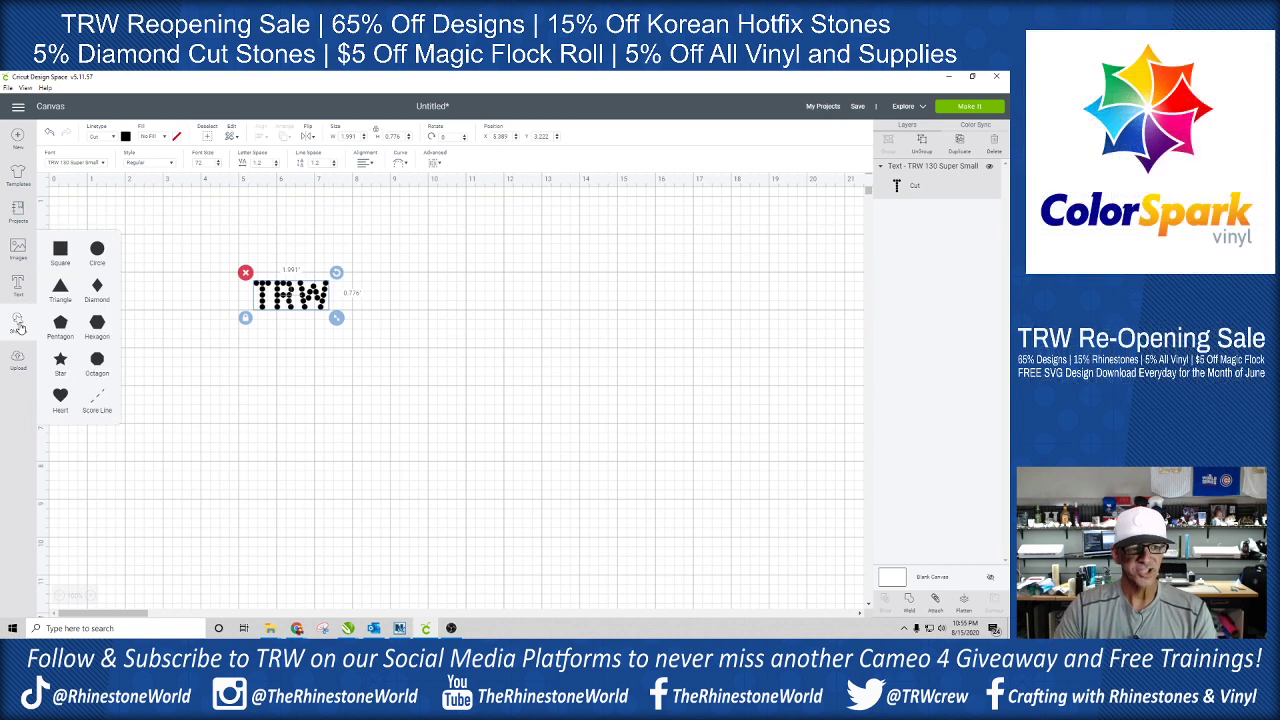
{"action": "left_click", "coordinate": [57, 258]}
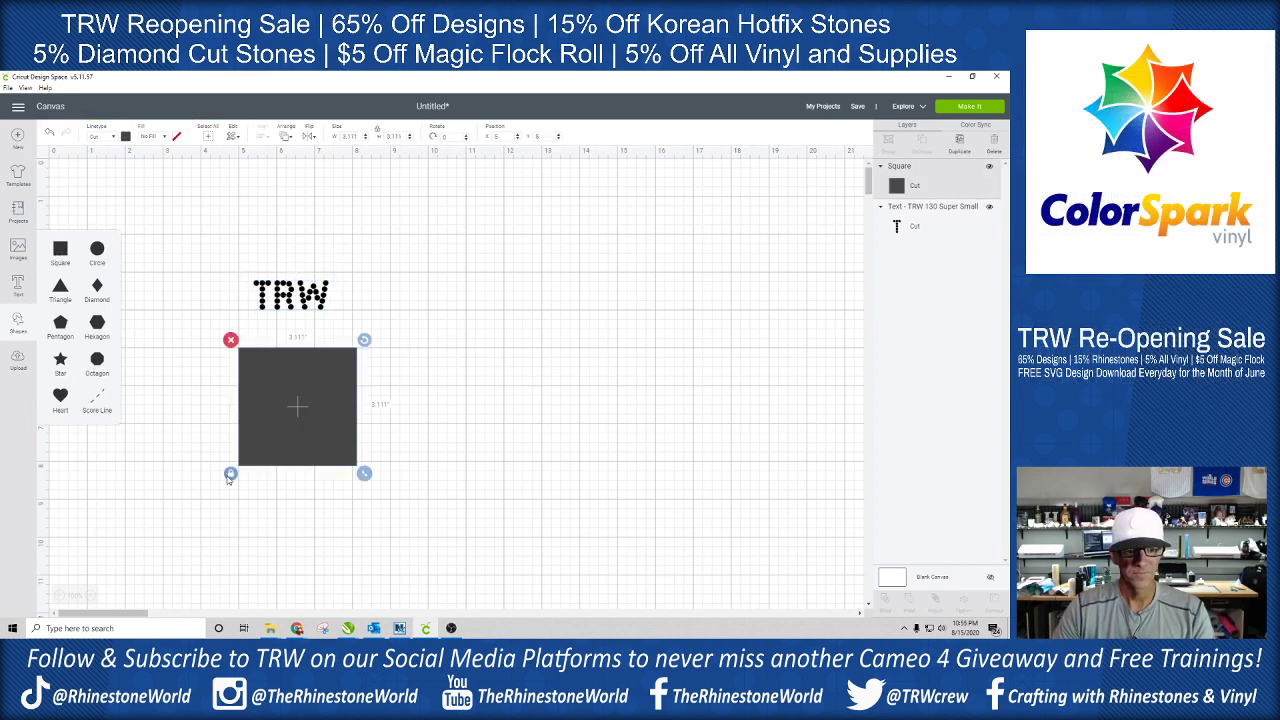
{"action": "left_click_drag", "start_coordinate": [364, 473], "coordinate": [347, 313]}
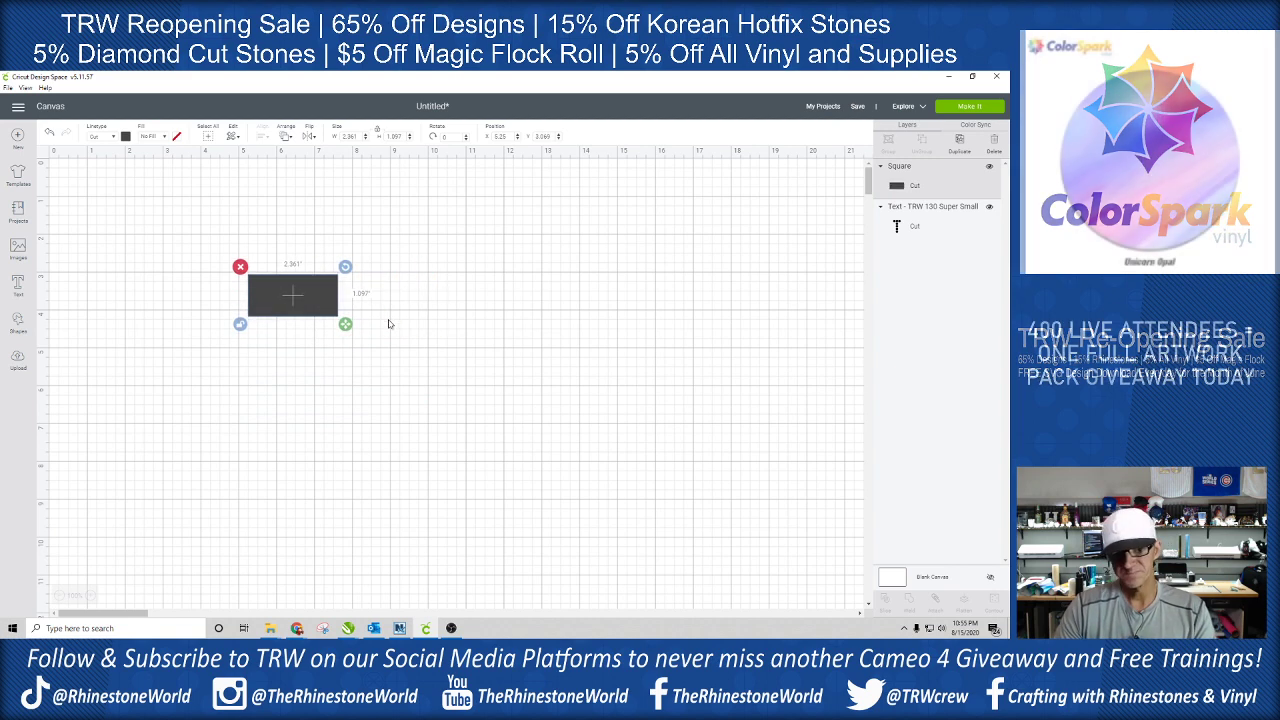
Slice the TRW rhinestone text out of the rectangle
{"action": "left_click", "coordinate": [409, 274]}
{"action": "left_click_drag", "start_coordinate": [398, 222], "coordinate": [135, 398]}
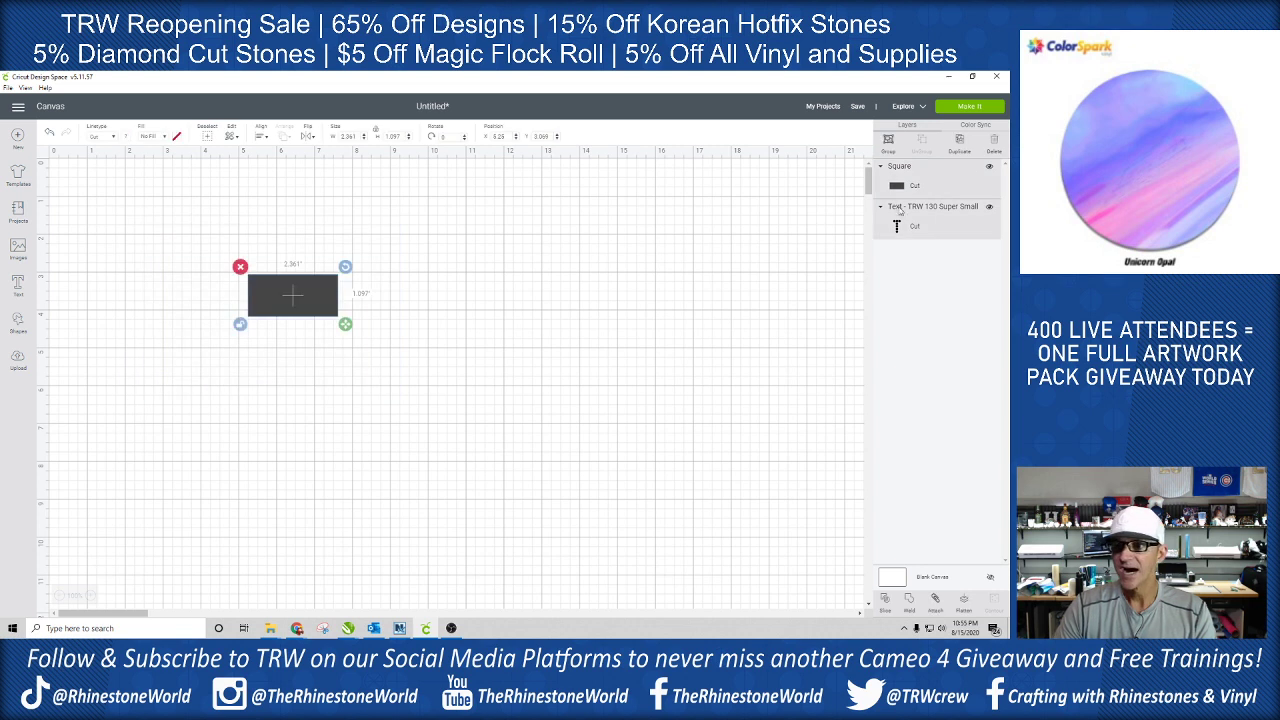
{"action": "left_click", "coordinate": [885, 602]}
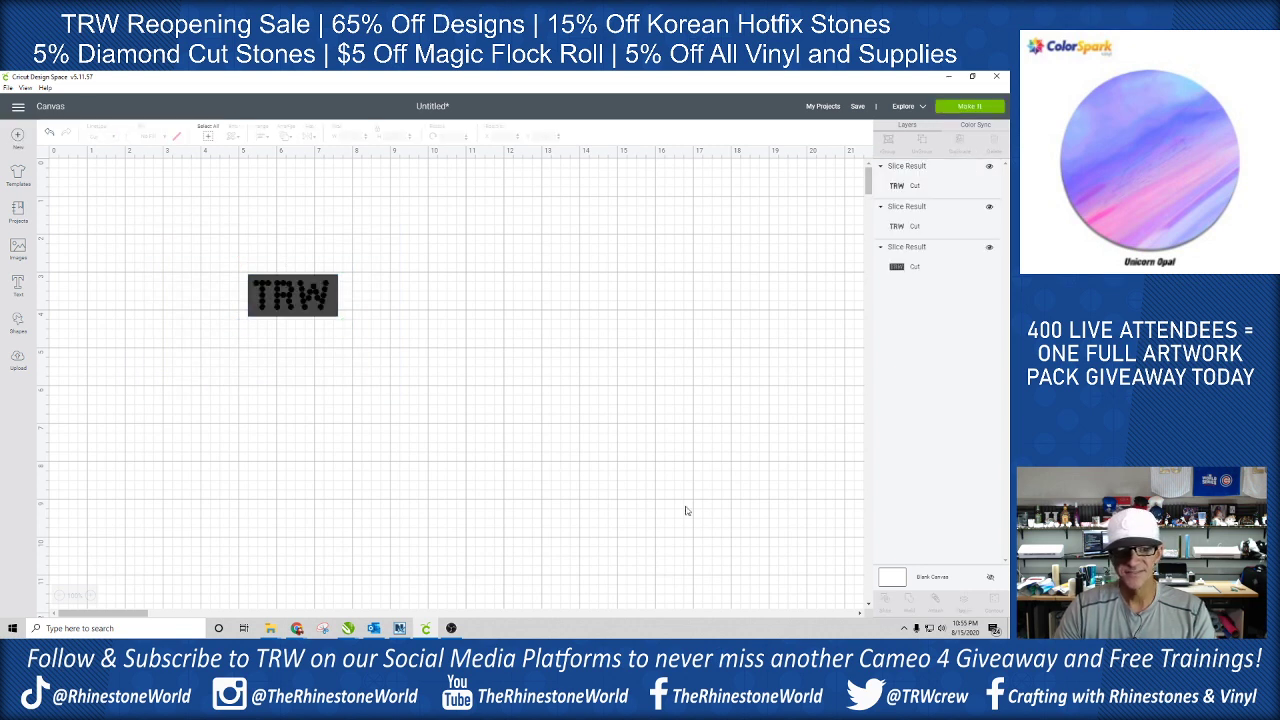
Separate the sliced rectangle from the letters, delete the leftover TRW pieces, and move the template back up
{"action": "left_click_drag", "start_coordinate": [334, 313], "coordinate": [364, 425]}
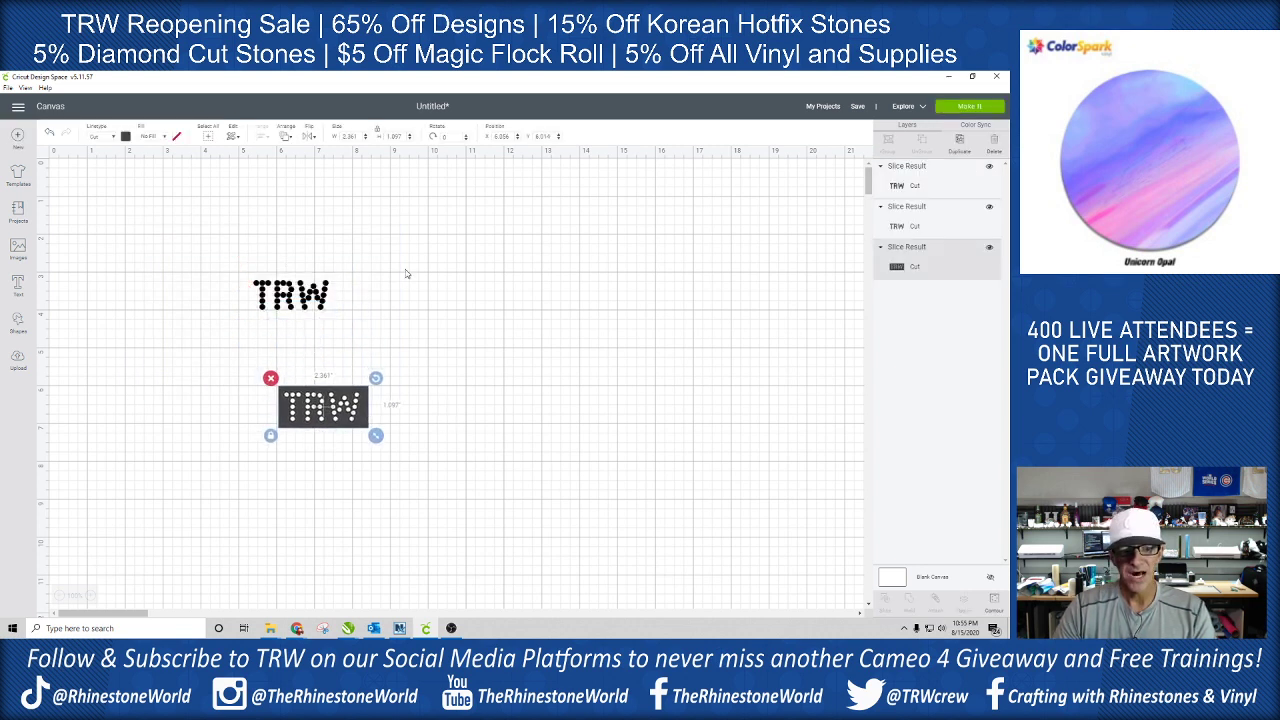
{"action": "left_click_drag", "start_coordinate": [406, 271], "coordinate": [204, 333]}
{"action": "key", "text": "Delete"}
{"action": "left_click_drag", "start_coordinate": [323, 406], "coordinate": [296, 280]}
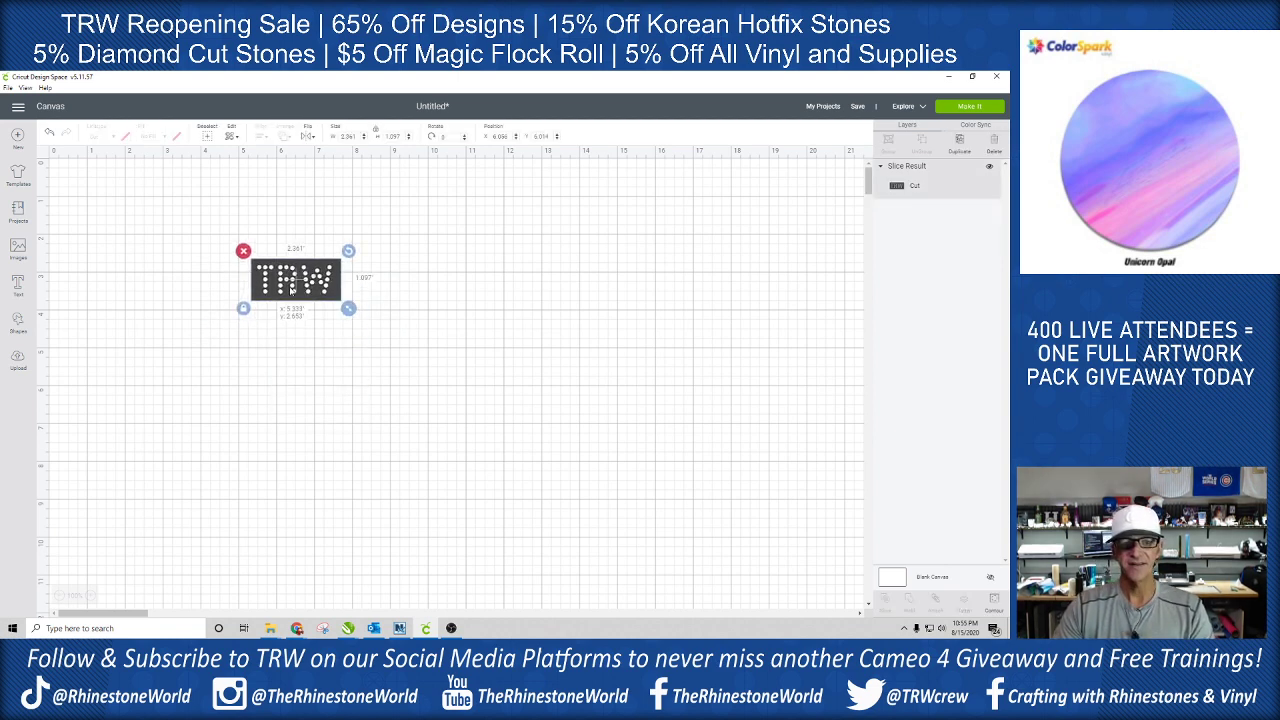
Enlarge the TRW template to about 4.94 inches wide and hide all its contours except one circle
{"action": "left_click_drag", "start_coordinate": [346, 320], "coordinate": [446, 374]}
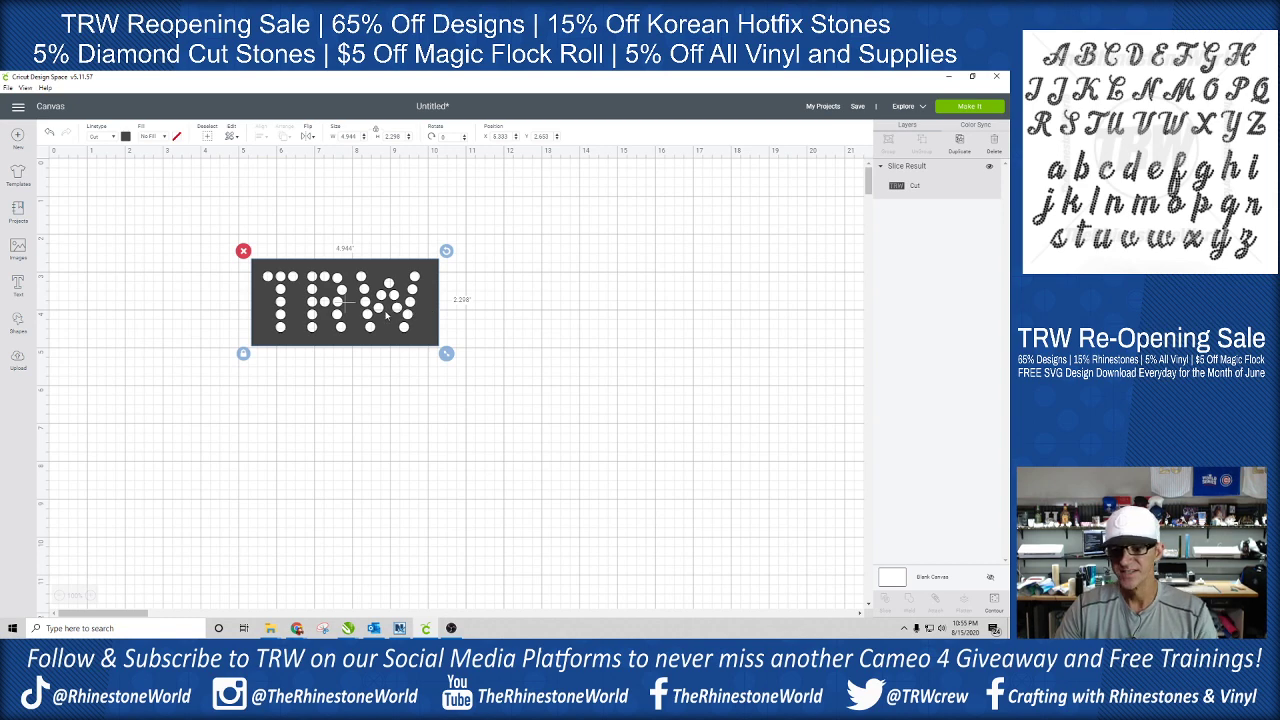
{"action": "left_click", "coordinate": [993, 609]}
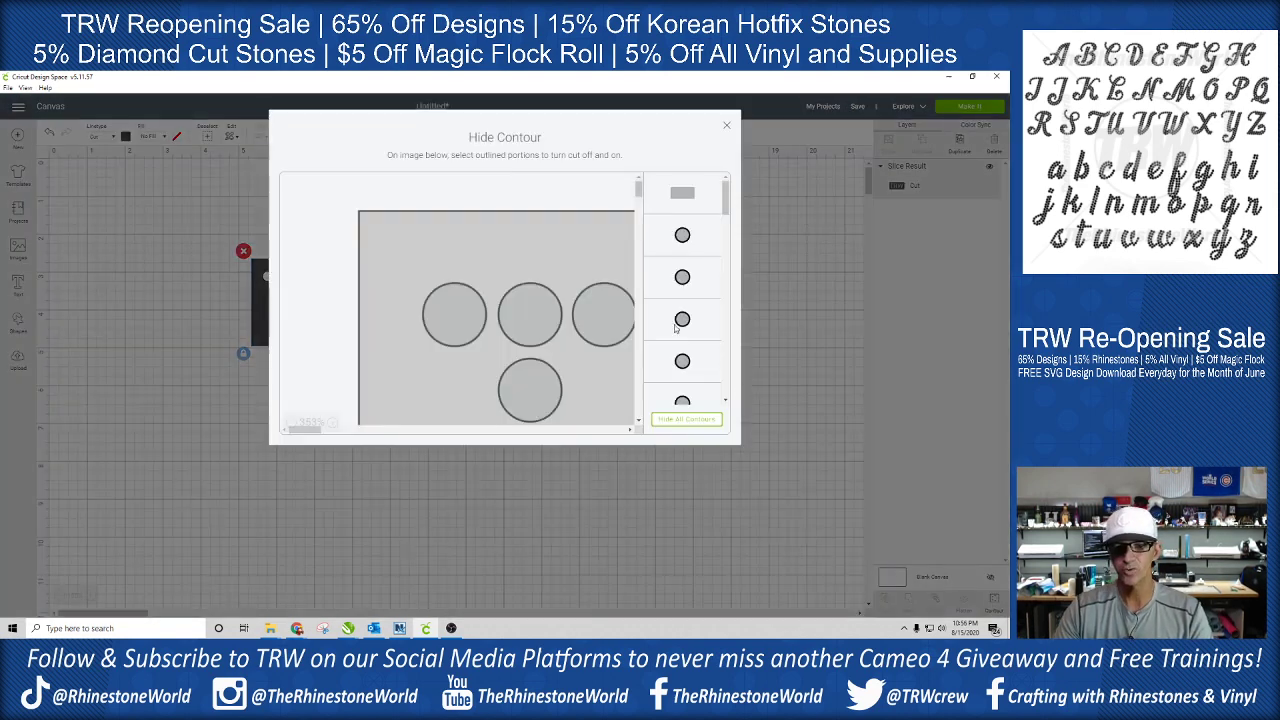
{"action": "left_click", "coordinate": [700, 418]}
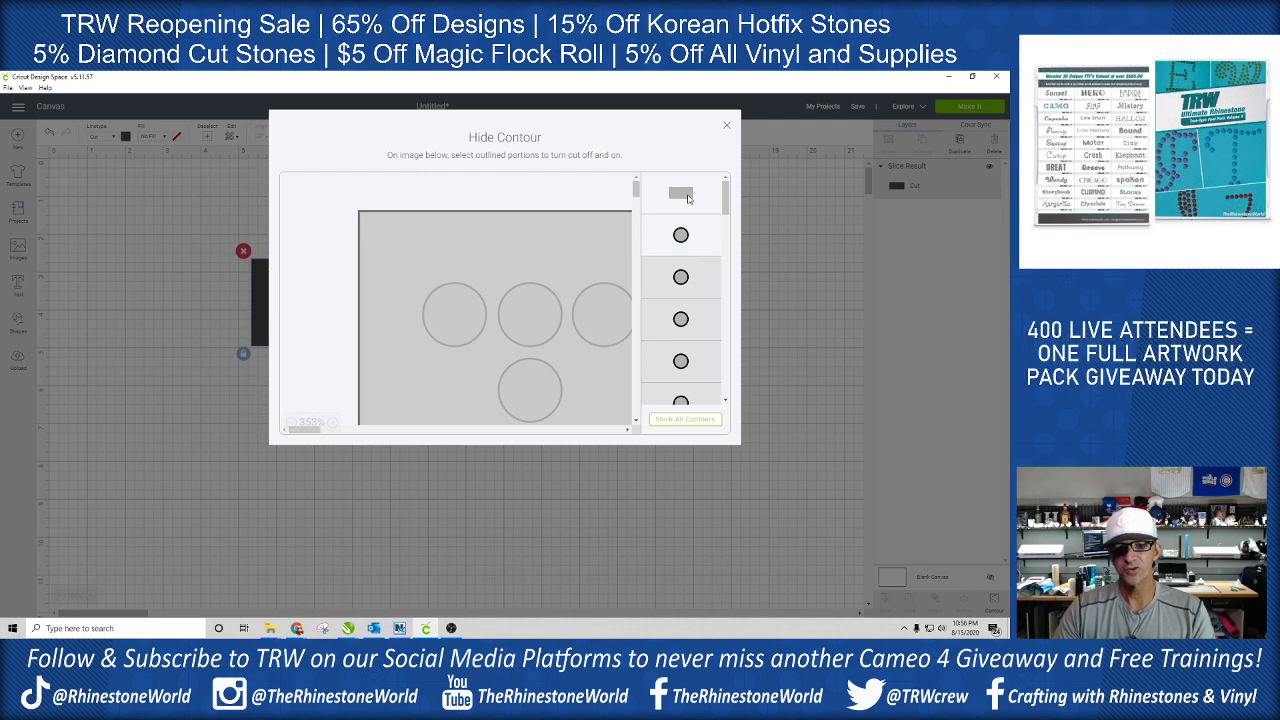
{"action": "left_click", "coordinate": [685, 198]}
{"action": "left_click", "coordinate": [727, 128]}
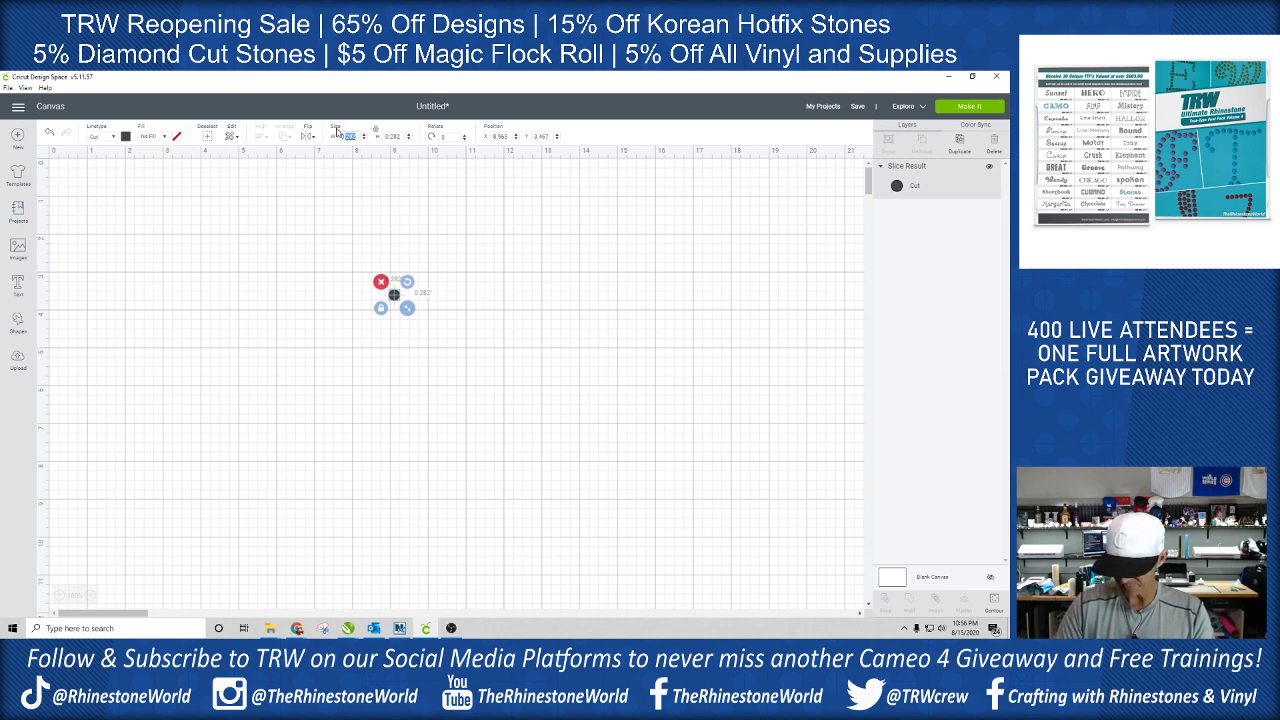
Set the isolated circle's width to 0.135 inches and restore all hidden contours of the TRW template
{"action": "type", "text": "0.135"}
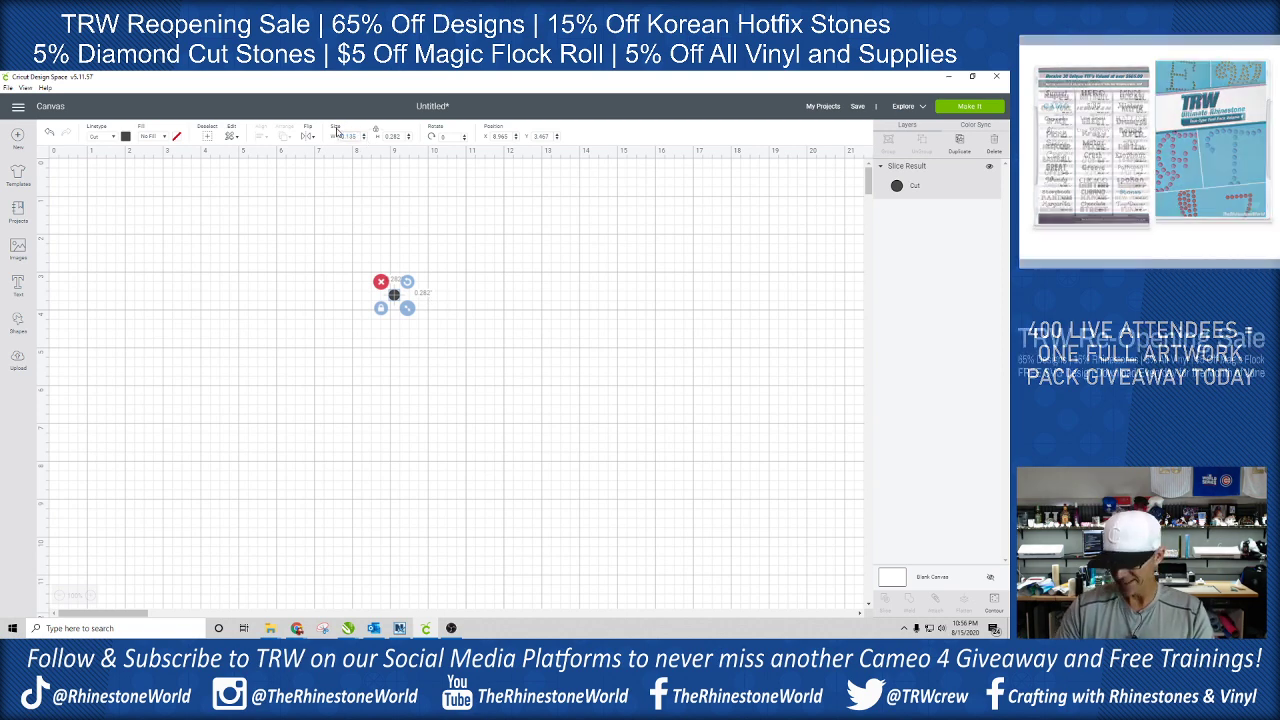
{"action": "key", "text": "Return"}
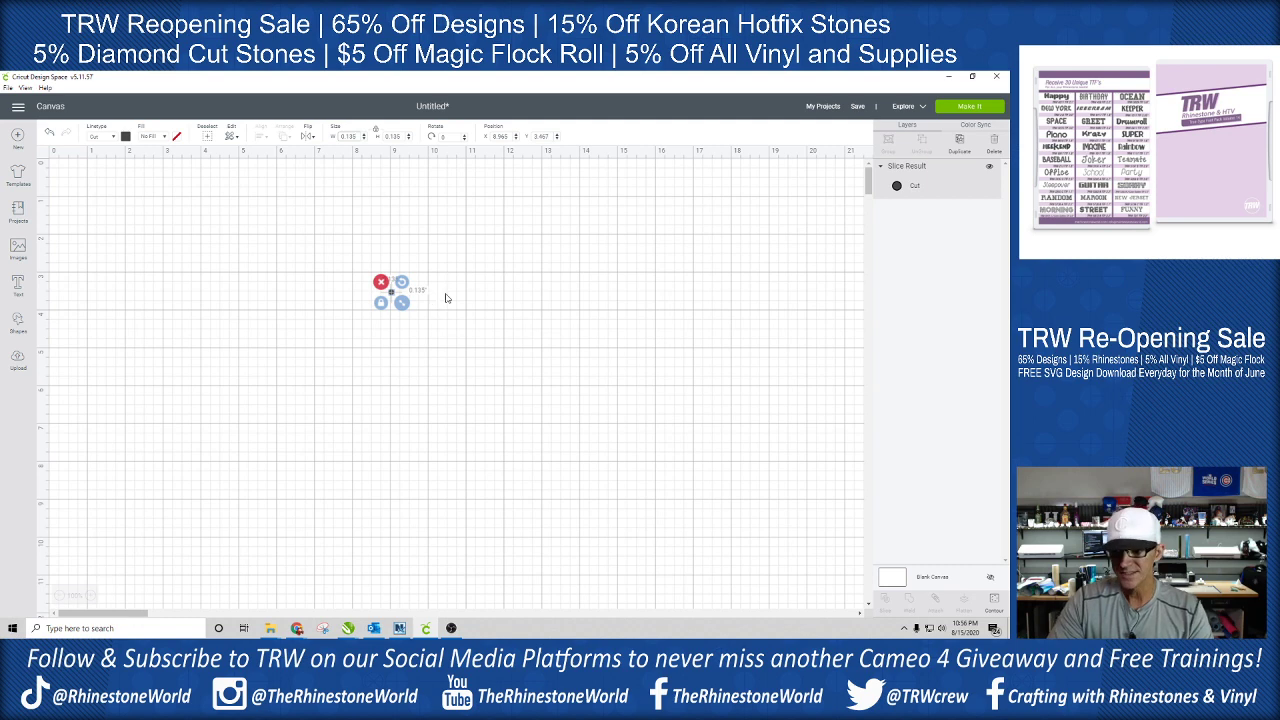
{"action": "left_click", "coordinate": [994, 602]}
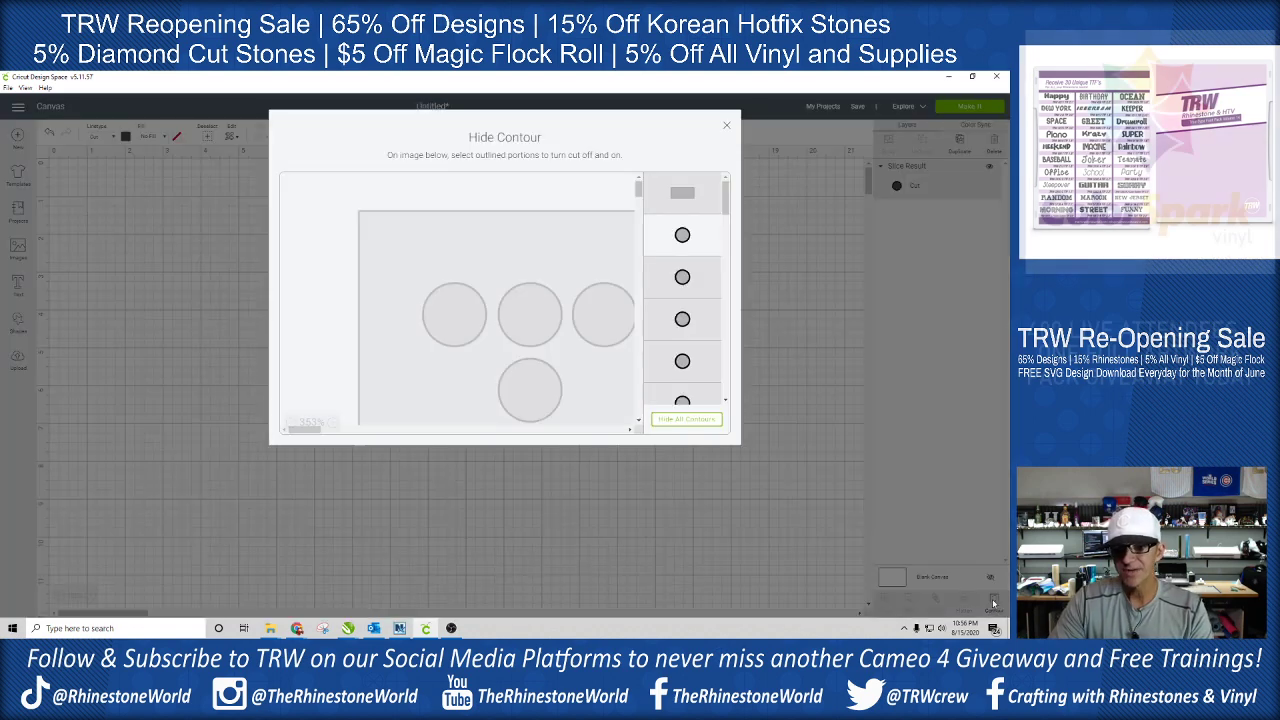
{"action": "left_click", "coordinate": [694, 420]}
{"action": "left_click", "coordinate": [728, 126]}
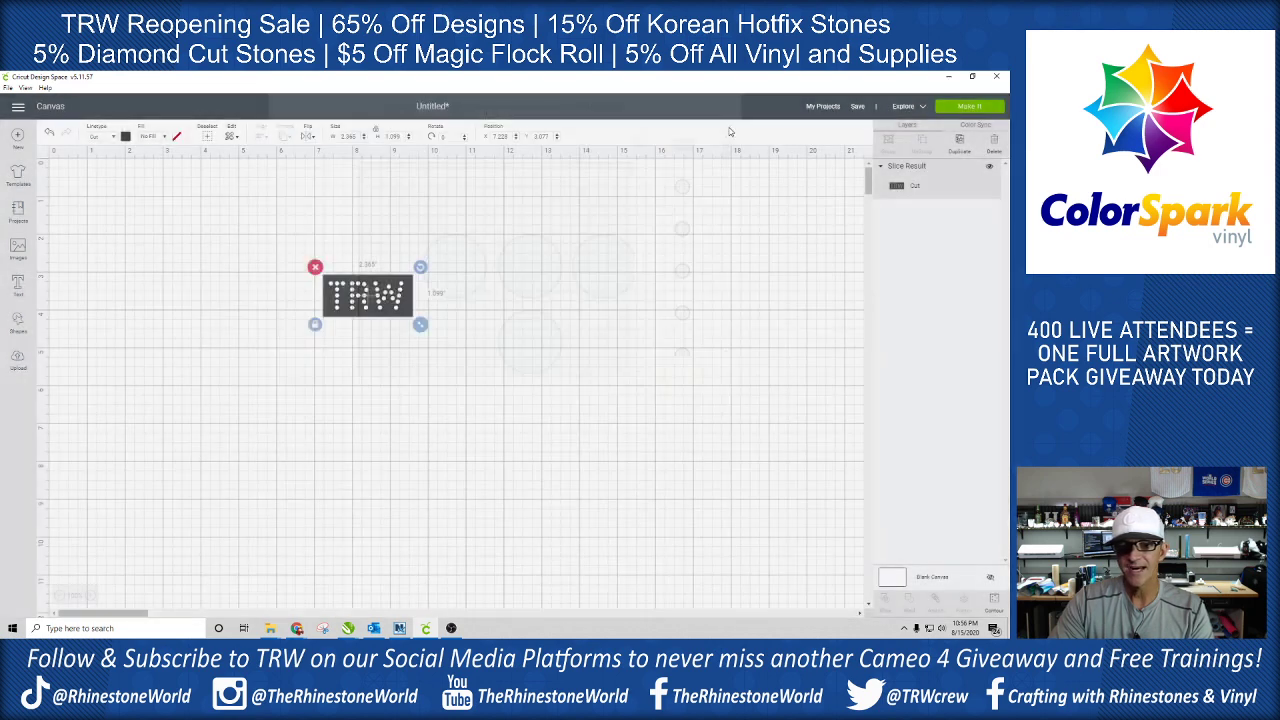
Move the TRW template near the canvas origin and send it through the mat preview to the cut setup
{"action": "left_click_drag", "start_coordinate": [397, 302], "coordinate": [128, 191]}
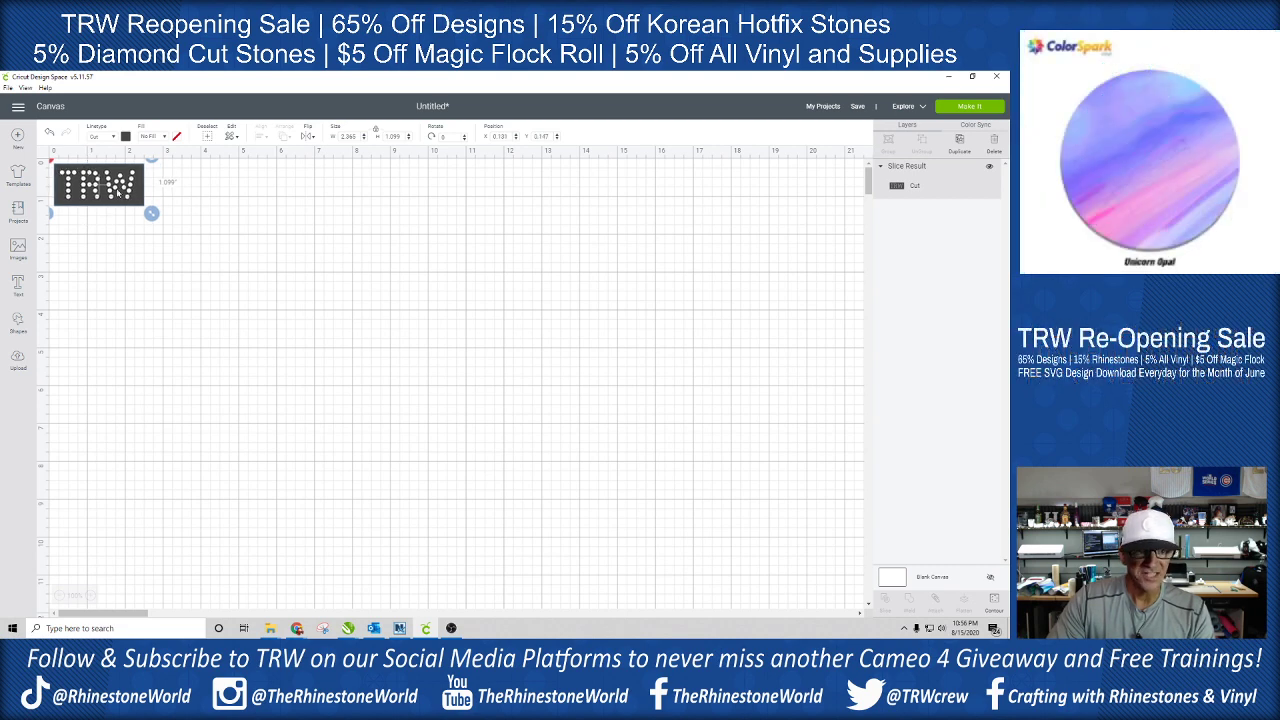
{"action": "left_click", "coordinate": [962, 106]}
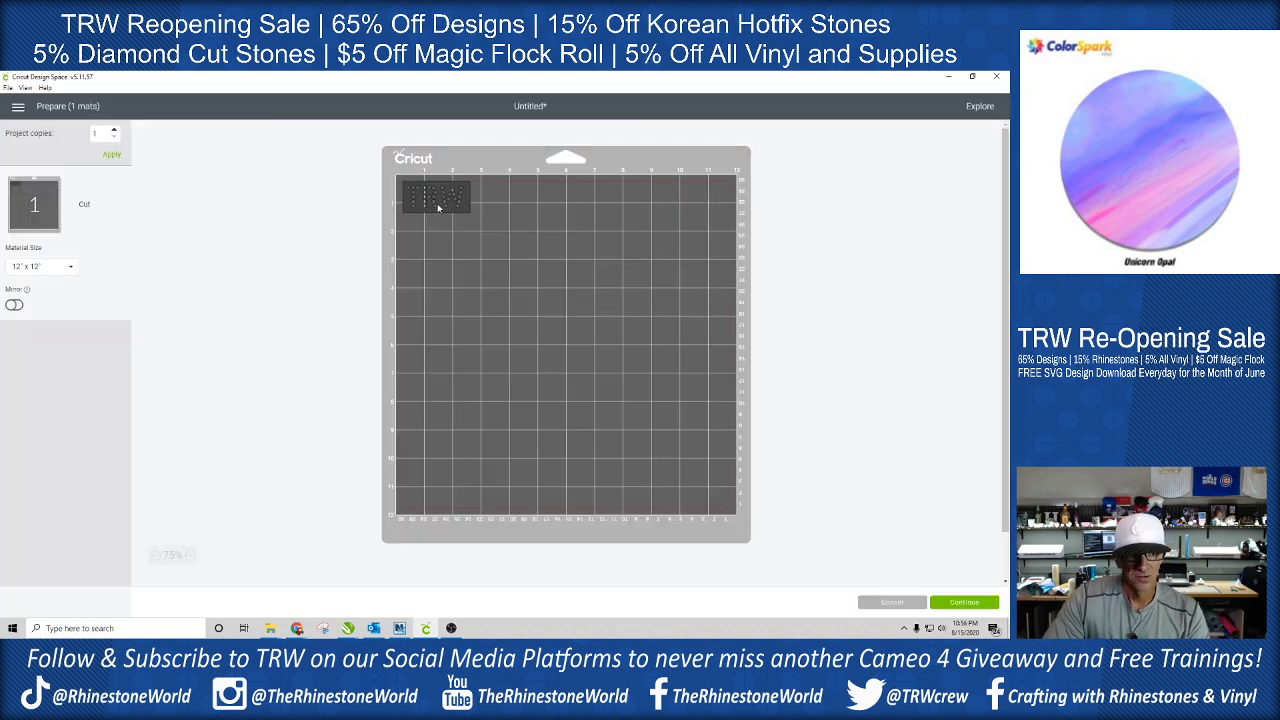
{"action": "left_click", "coordinate": [966, 603]}
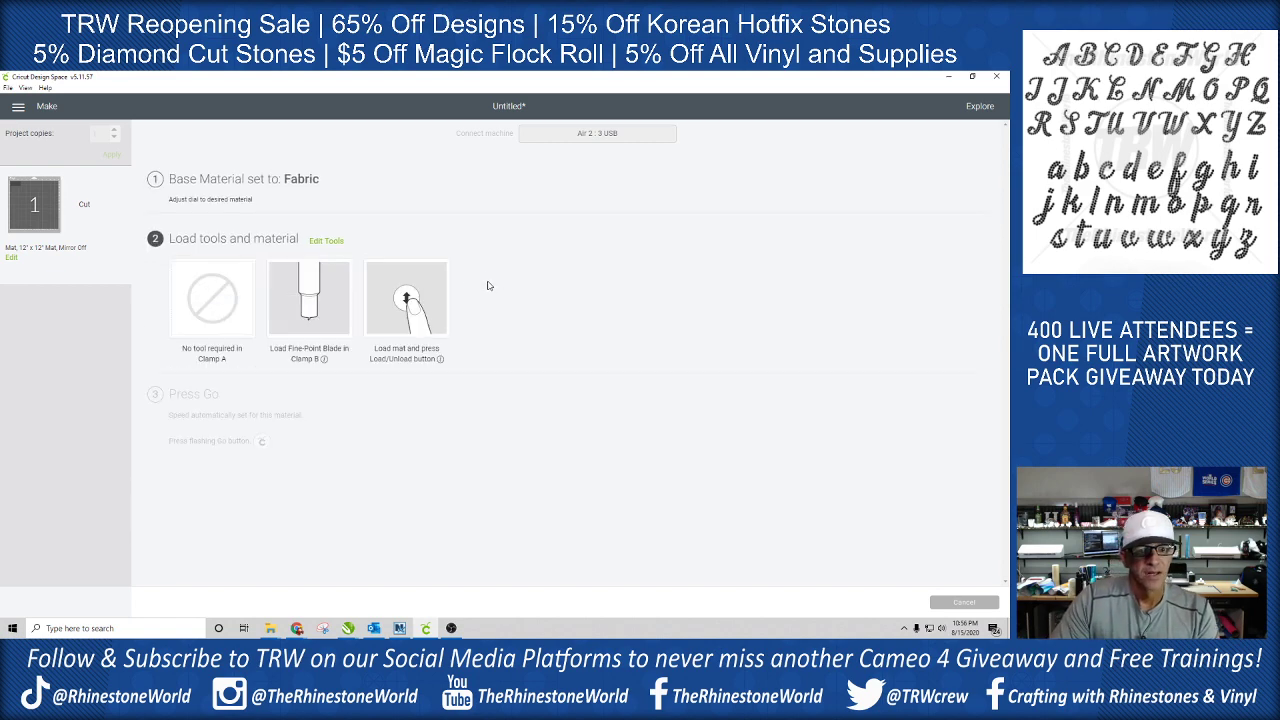
Change the cutting tool for the job to the Deep-Point Blade
{"action": "left_click", "coordinate": [328, 242]}
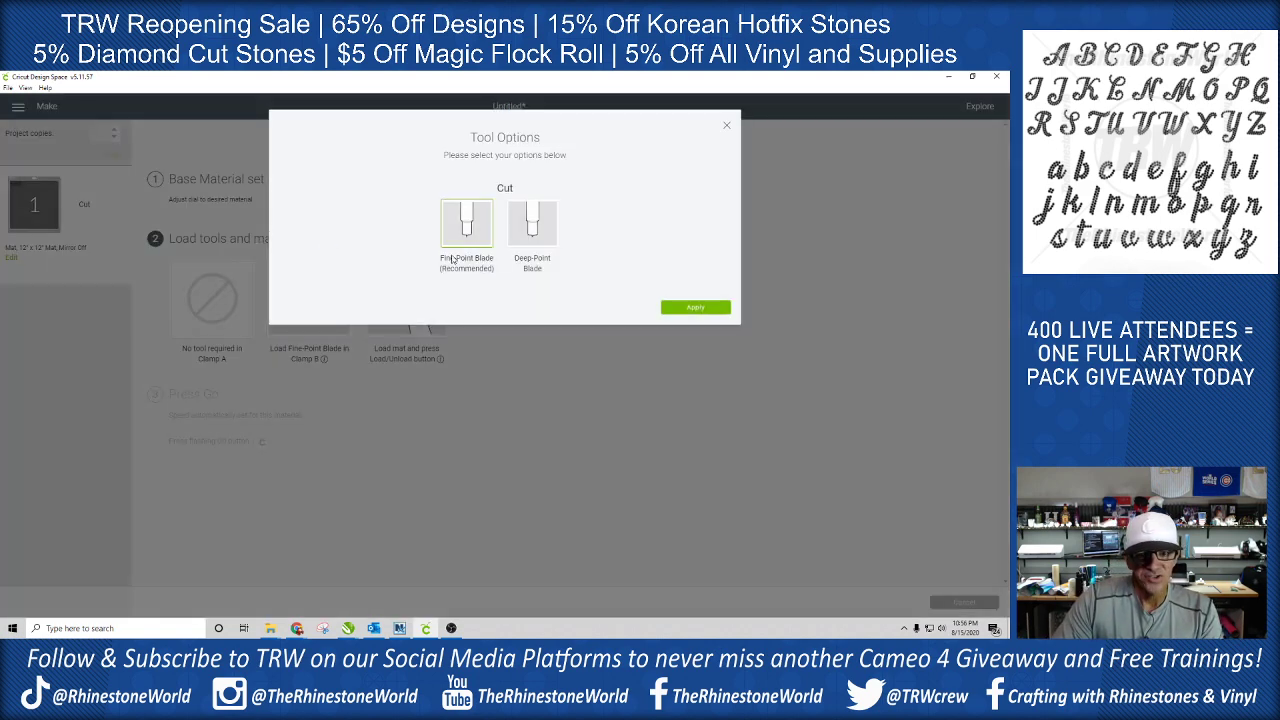
{"action": "left_click", "coordinate": [532, 224]}
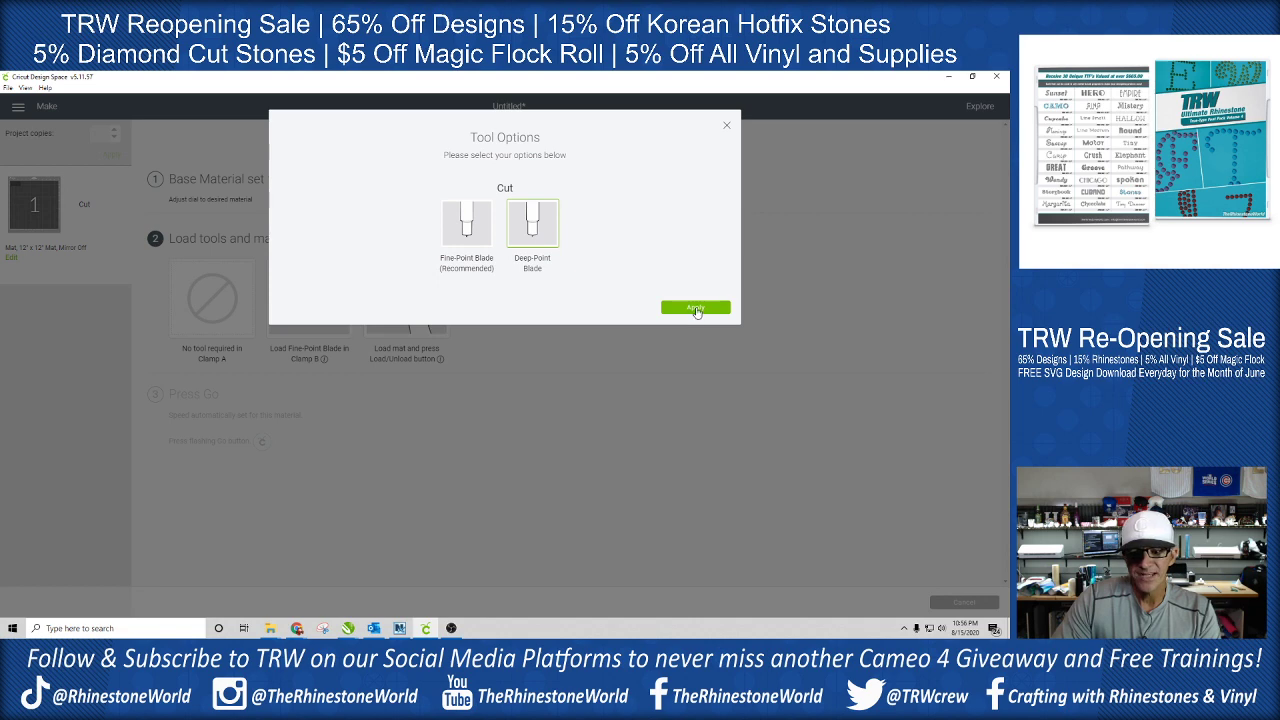
{"action": "left_click", "coordinate": [696, 308]}
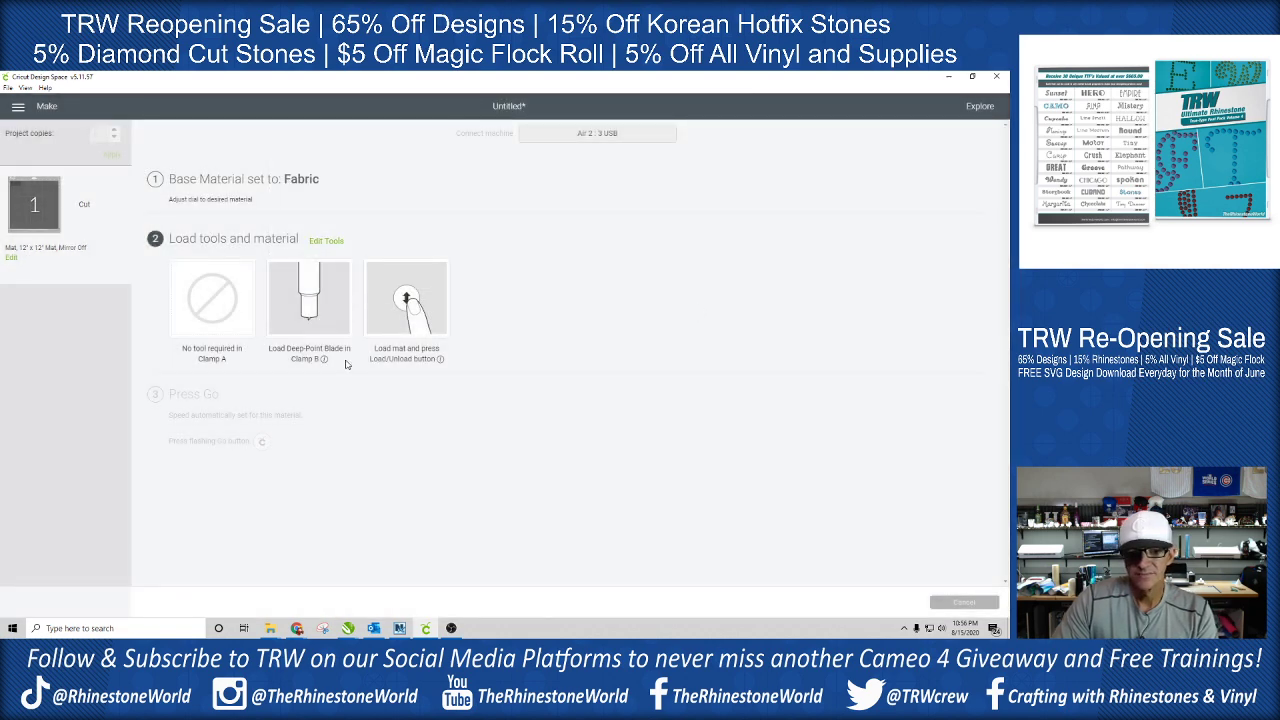